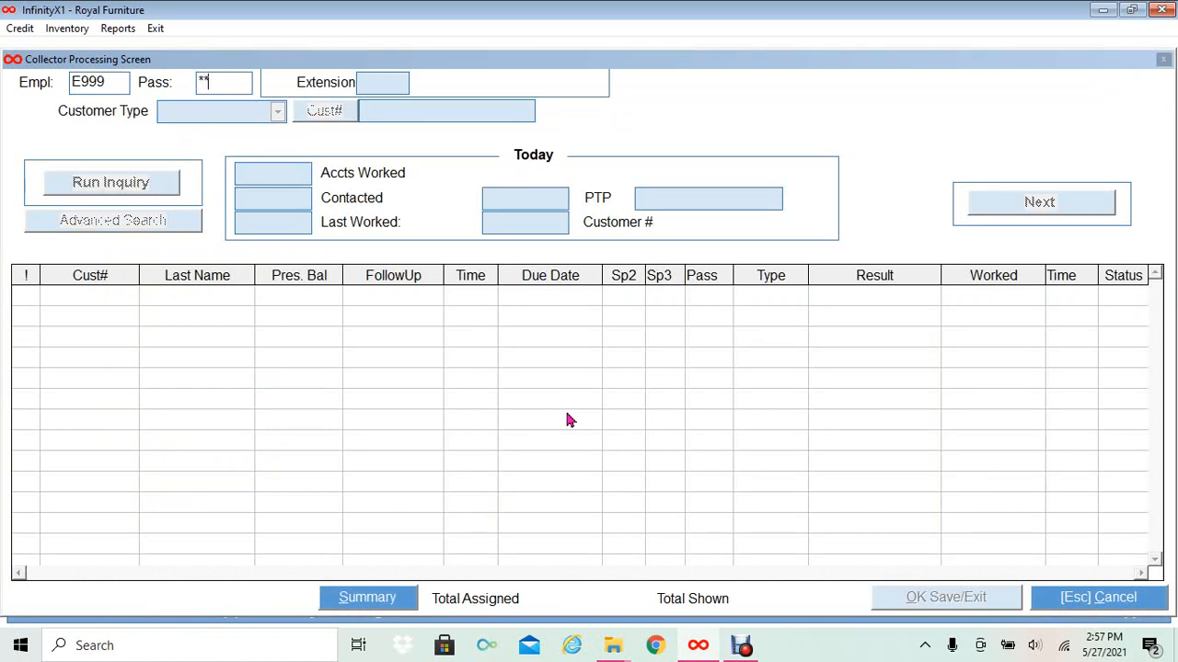
- Sign in with the account password and dismiss the completed-accounts notice
{"action": "type", "text": "**"}
{"action": "key", "text": "Return"}
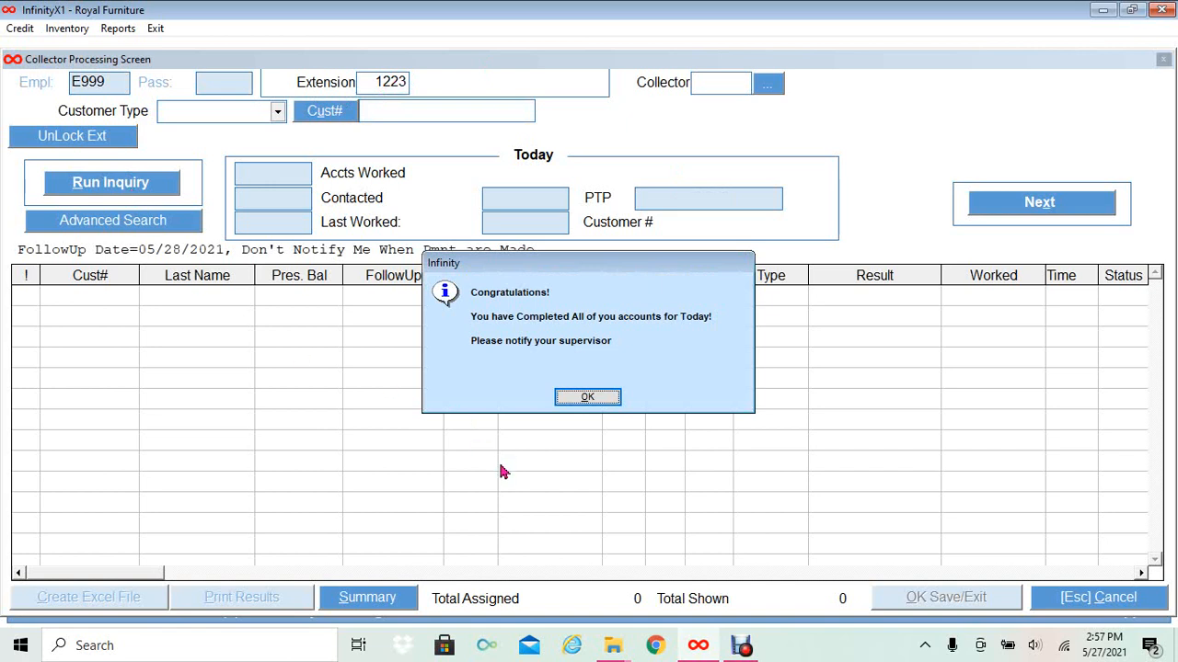
{"action": "left_click", "coordinate": [595, 403]}
- Filter by the team 2 collector and load that collector's assigned accounts
{"action": "left_click", "coordinate": [766, 82]}
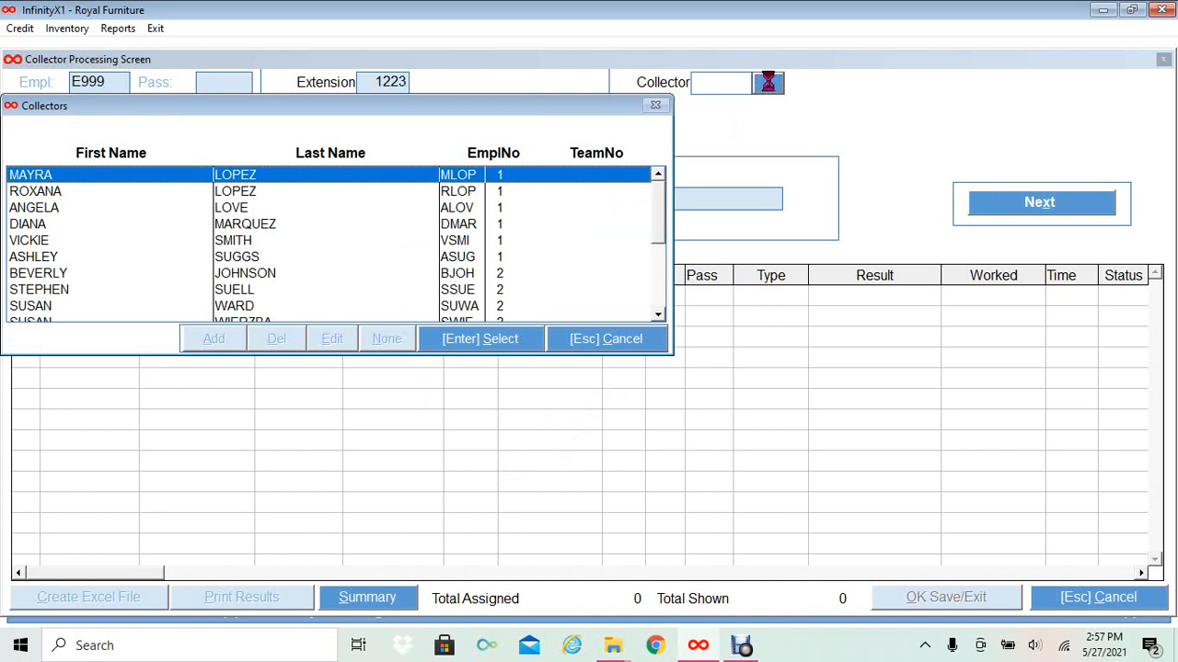
{"action": "left_click", "coordinate": [302, 276]}
{"action": "left_click", "coordinate": [453, 340]}
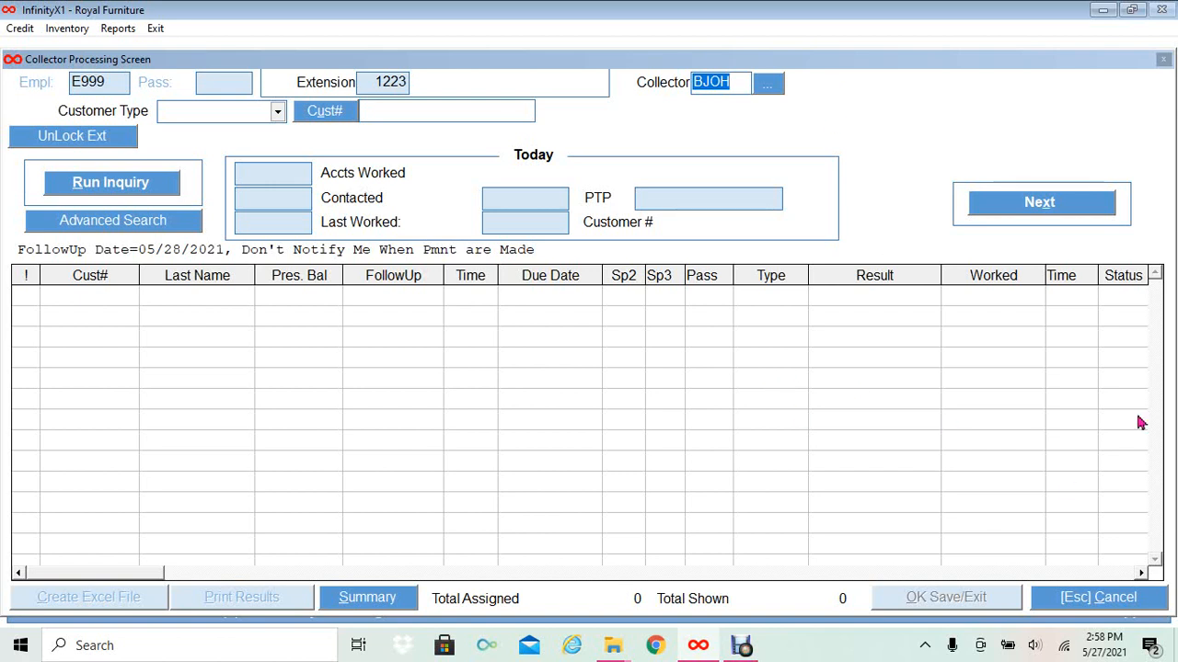
{"action": "left_click", "coordinate": [151, 189]}
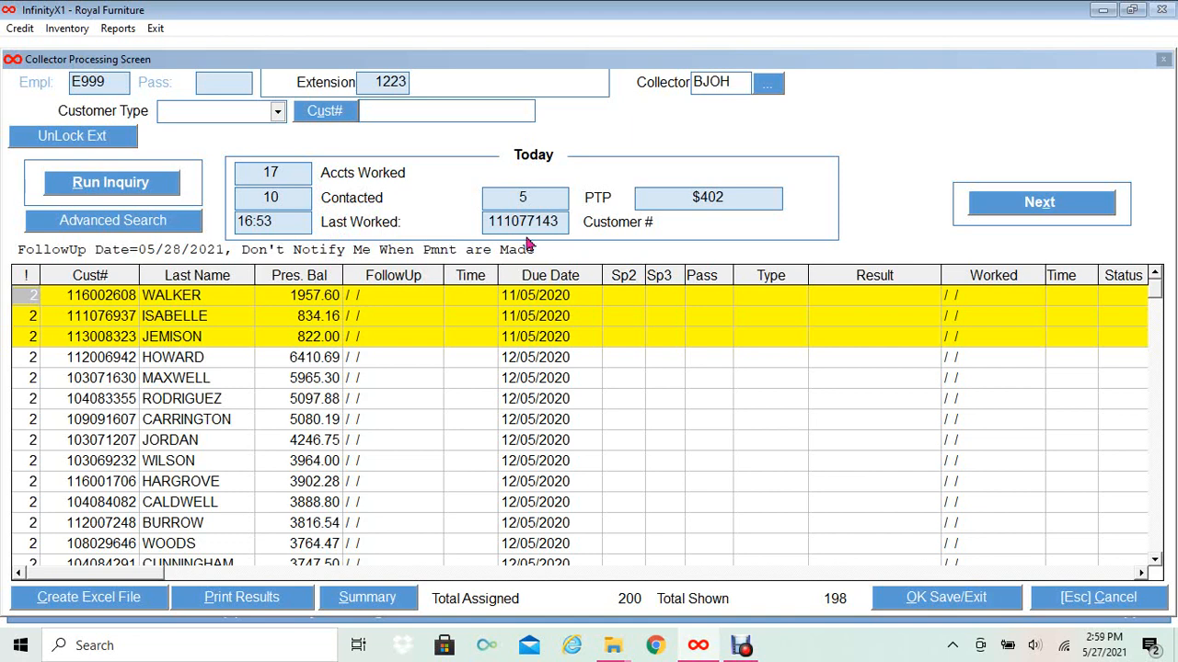
- Move to the first queued account to bring up its phone list
{"action": "left_click", "coordinate": [977, 206]}
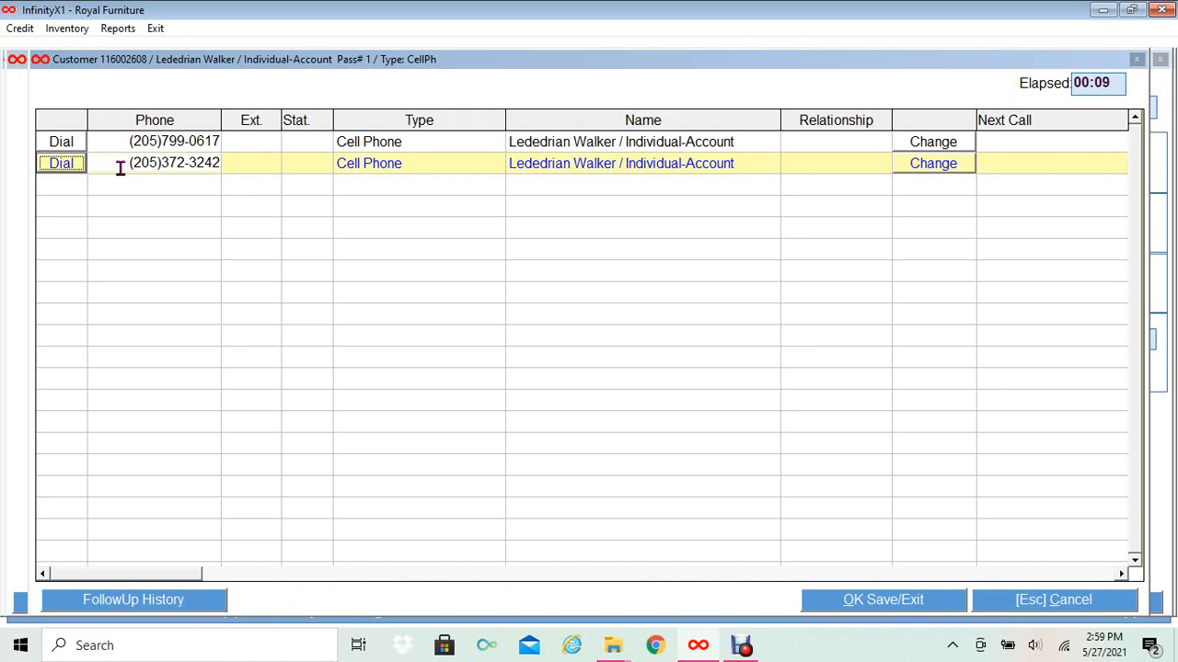
- Dial the first cell number and save it as not contacted with result AM (answering machine)
{"action": "left_click", "coordinate": [62, 146]}
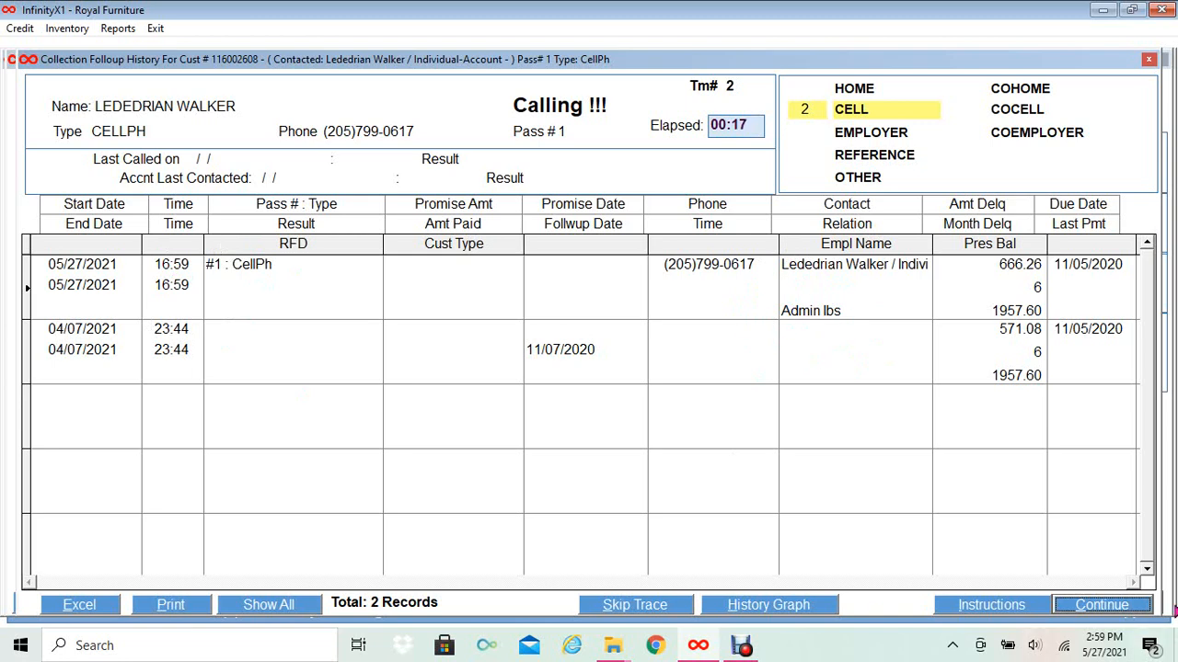
{"action": "left_click", "coordinate": [1119, 612]}
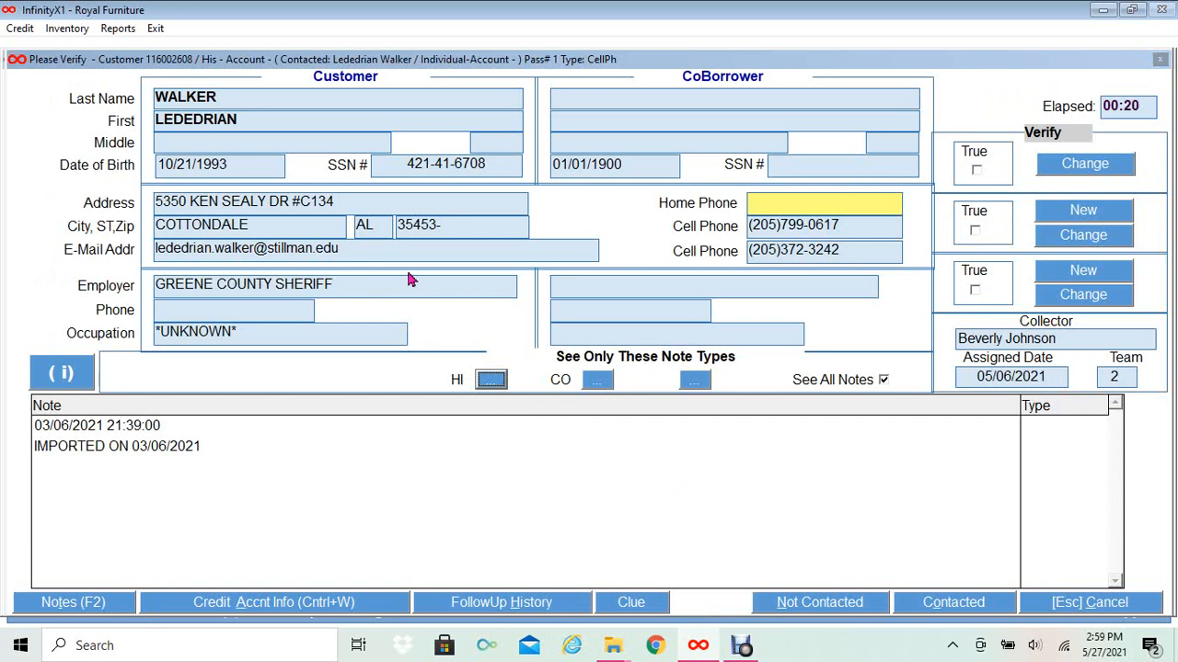
{"action": "left_click", "coordinate": [798, 607]}
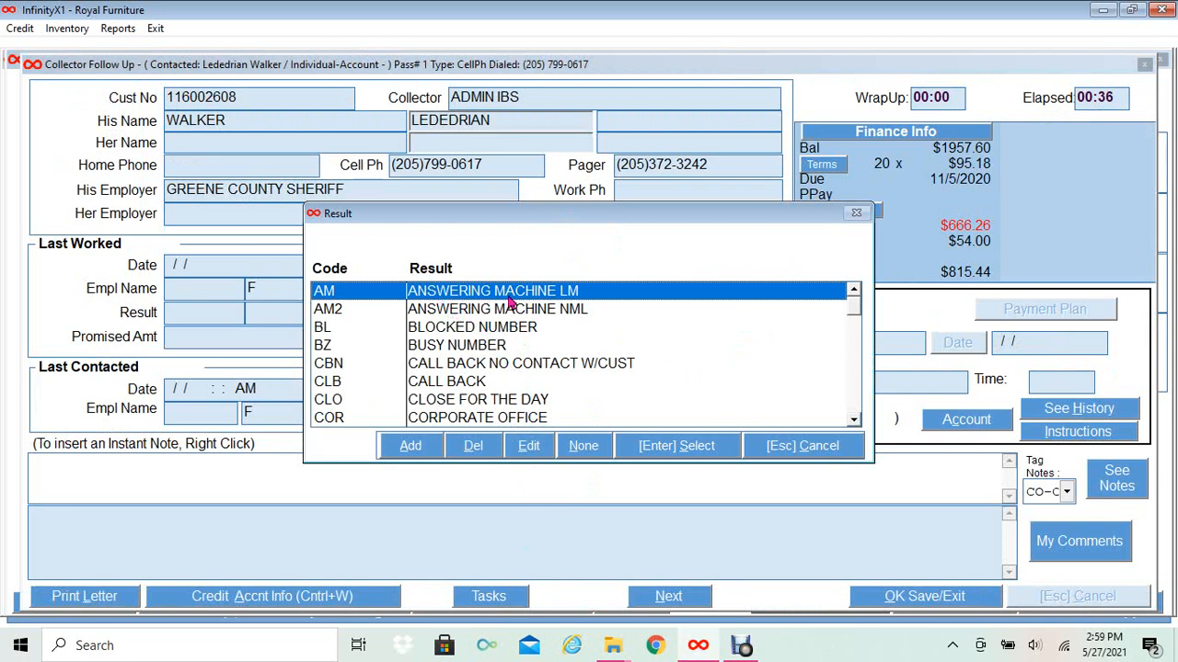
{"action": "left_click", "coordinate": [693, 450]}
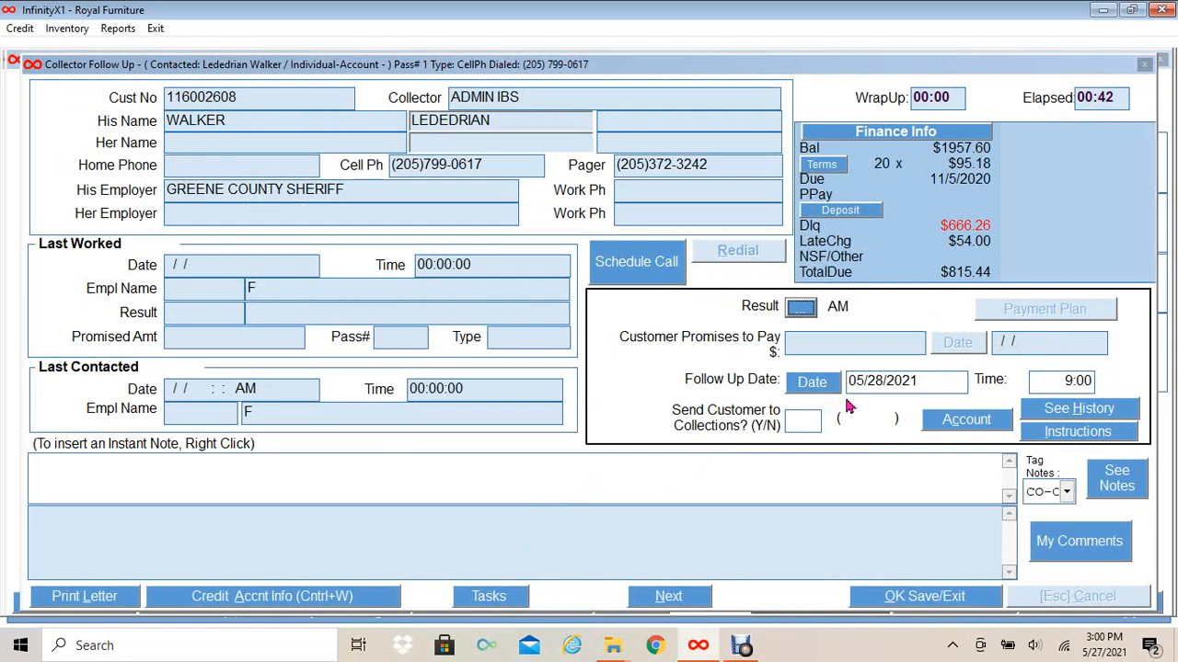
{"action": "left_click", "coordinate": [916, 596]}
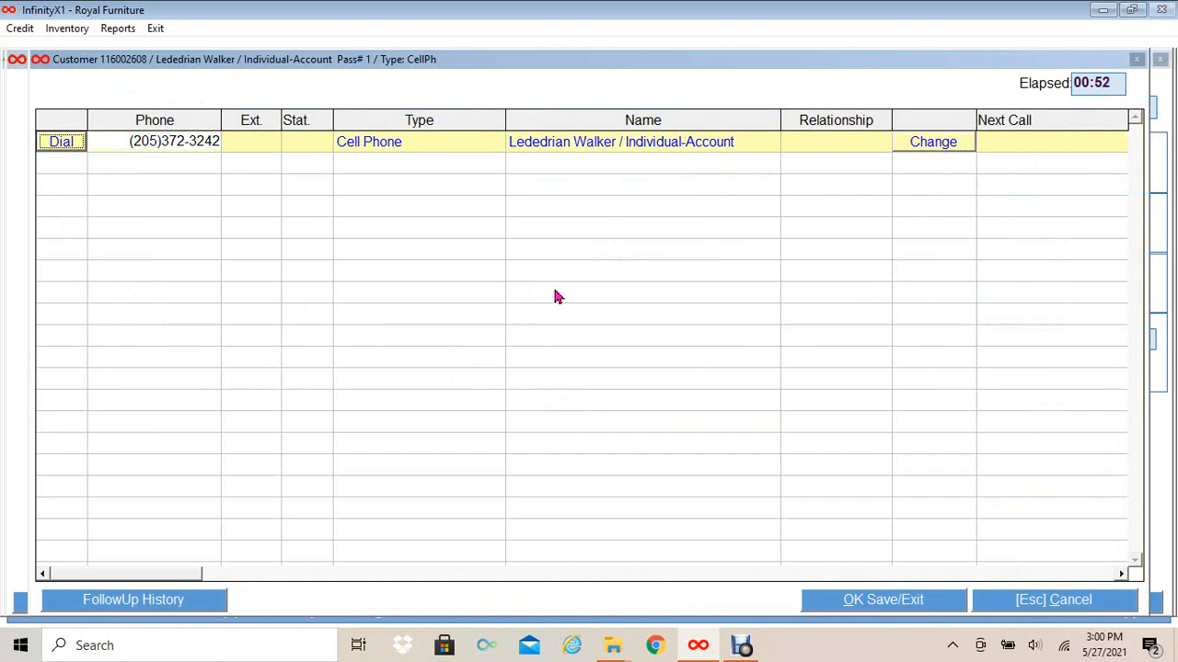
- Dial the second cell number, verify the customer details as true, and record the call as contacted
{"action": "left_click", "coordinate": [76, 146]}
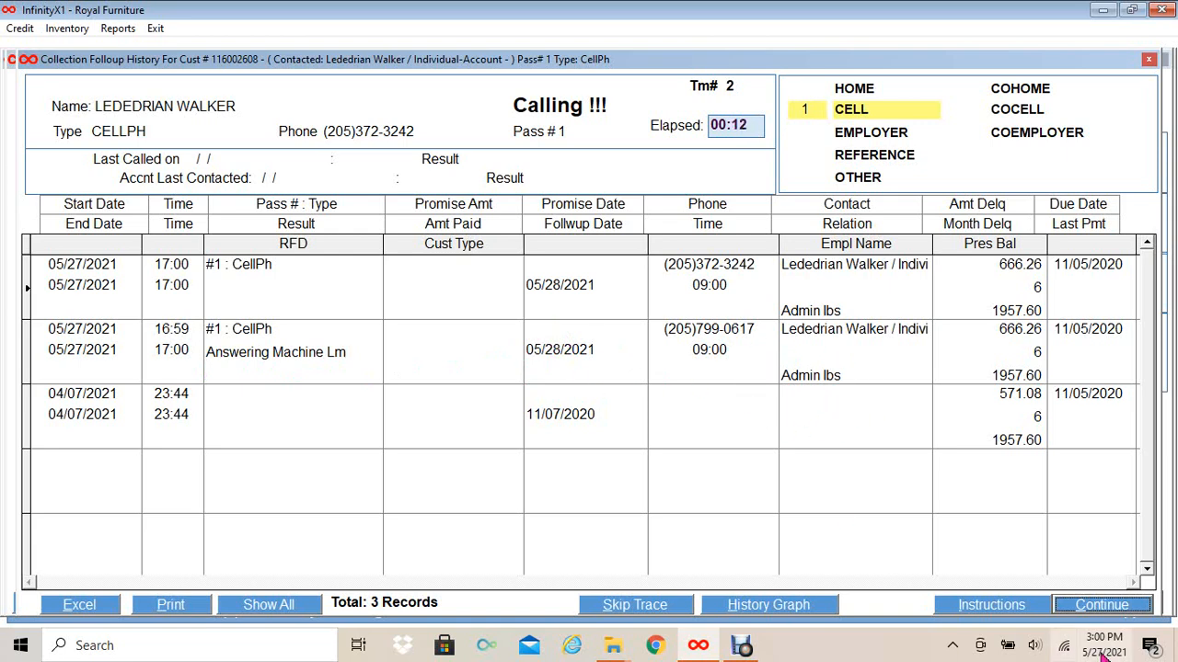
{"action": "left_click", "coordinate": [1101, 605]}
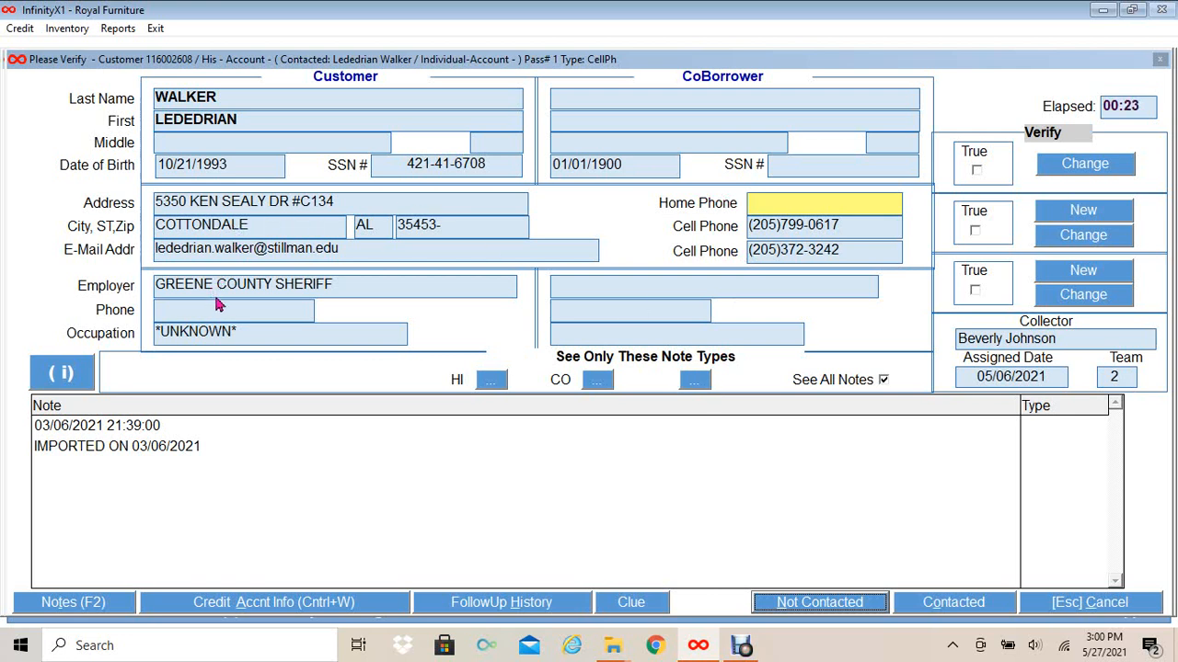
{"action": "left_click", "coordinate": [976, 170]}
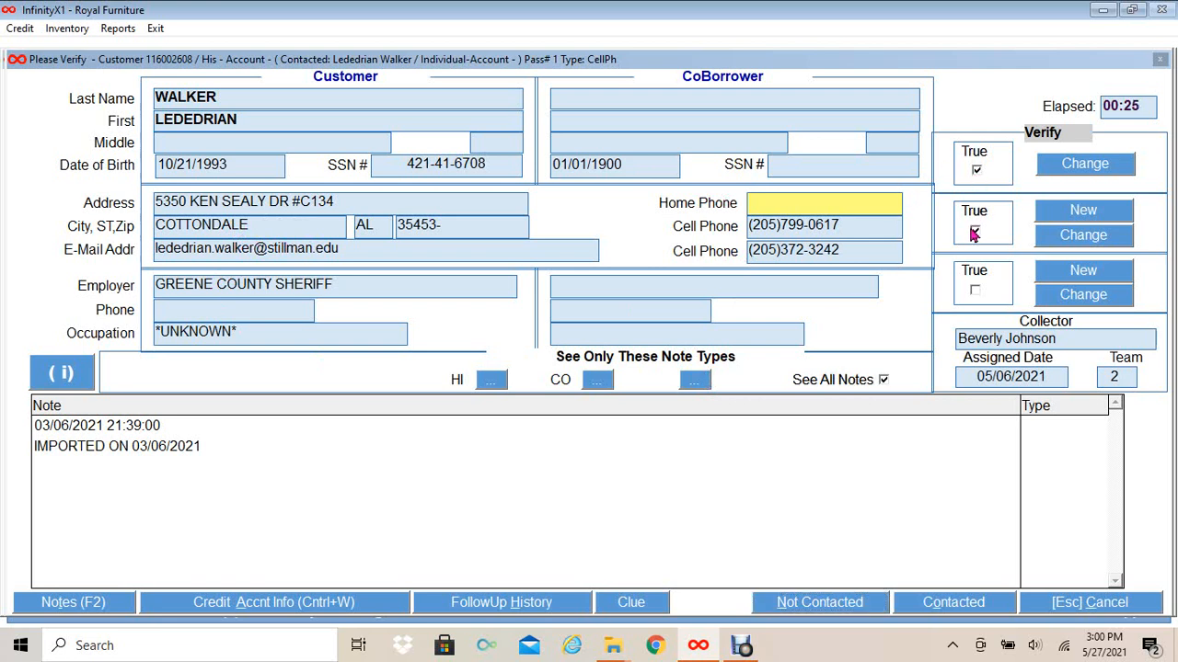
{"action": "left_click", "coordinate": [975, 291]}
{"action": "left_click", "coordinate": [916, 607]}
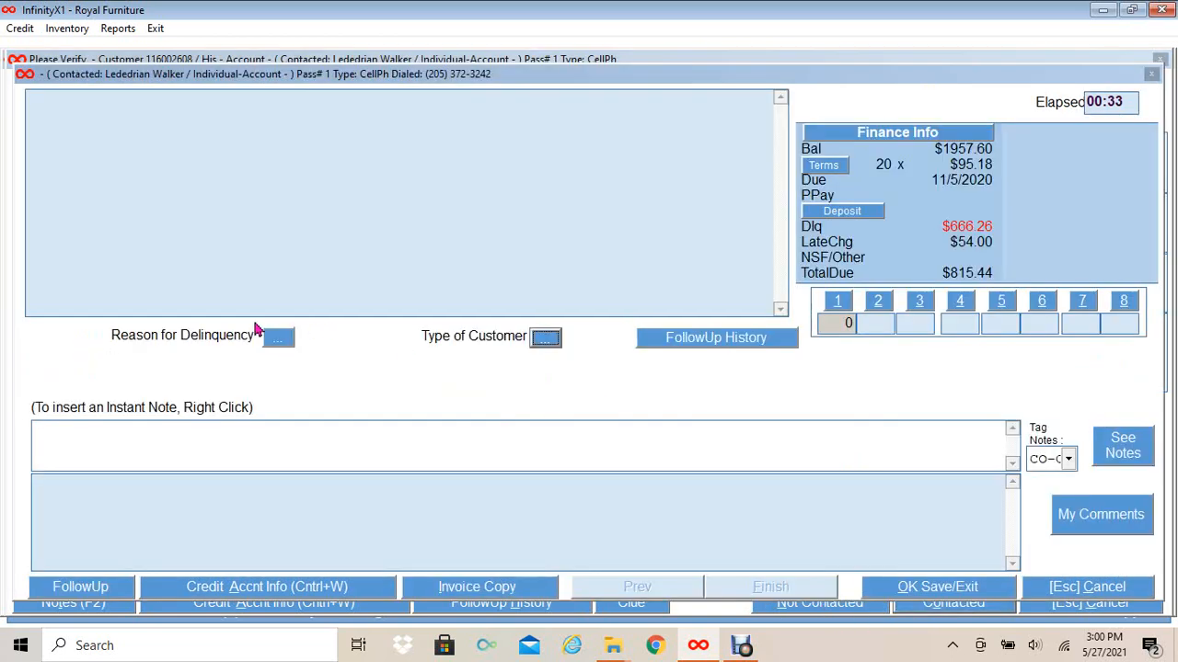
- Set the delinquency reason to ACCI, delete the stray 'tez' note text, and save the contact details
{"action": "left_click", "coordinate": [278, 339]}
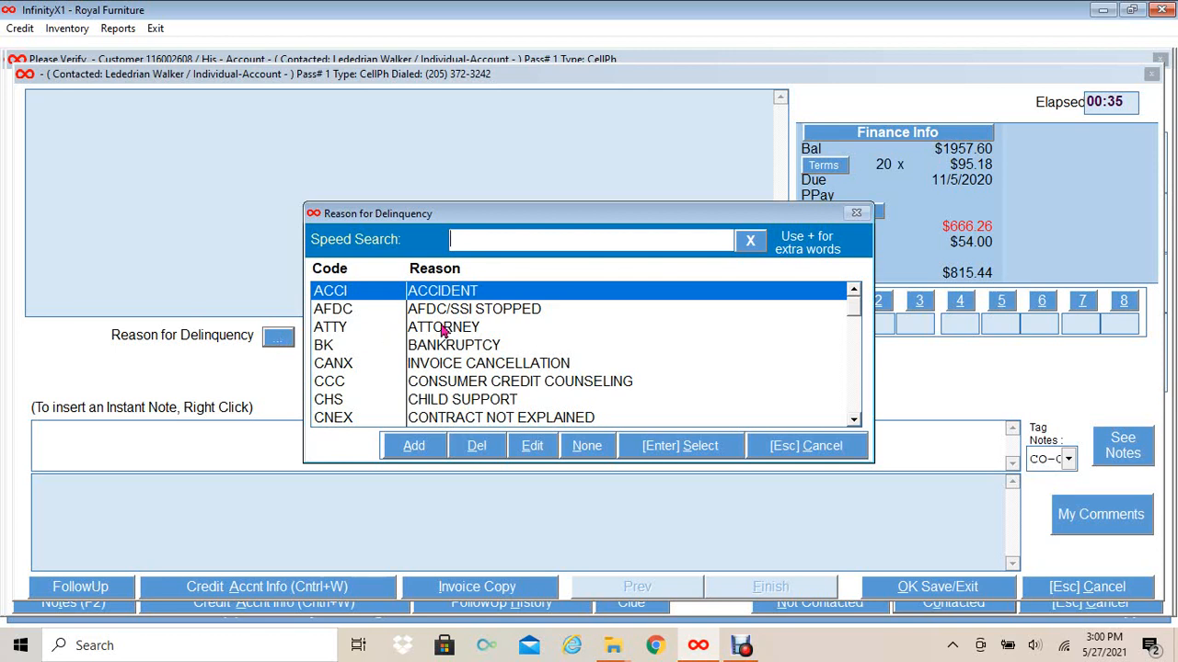
{"action": "left_click", "coordinate": [660, 448]}
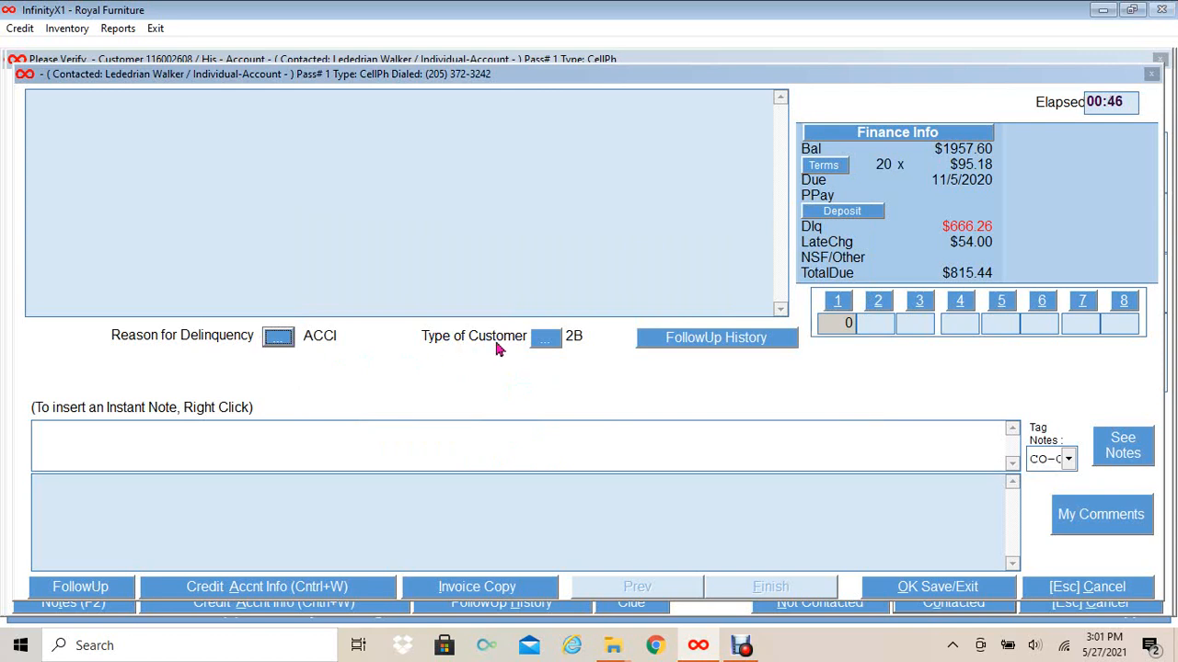
{"action": "left_click", "coordinate": [45, 440]}
{"action": "type", "text": "tez"}
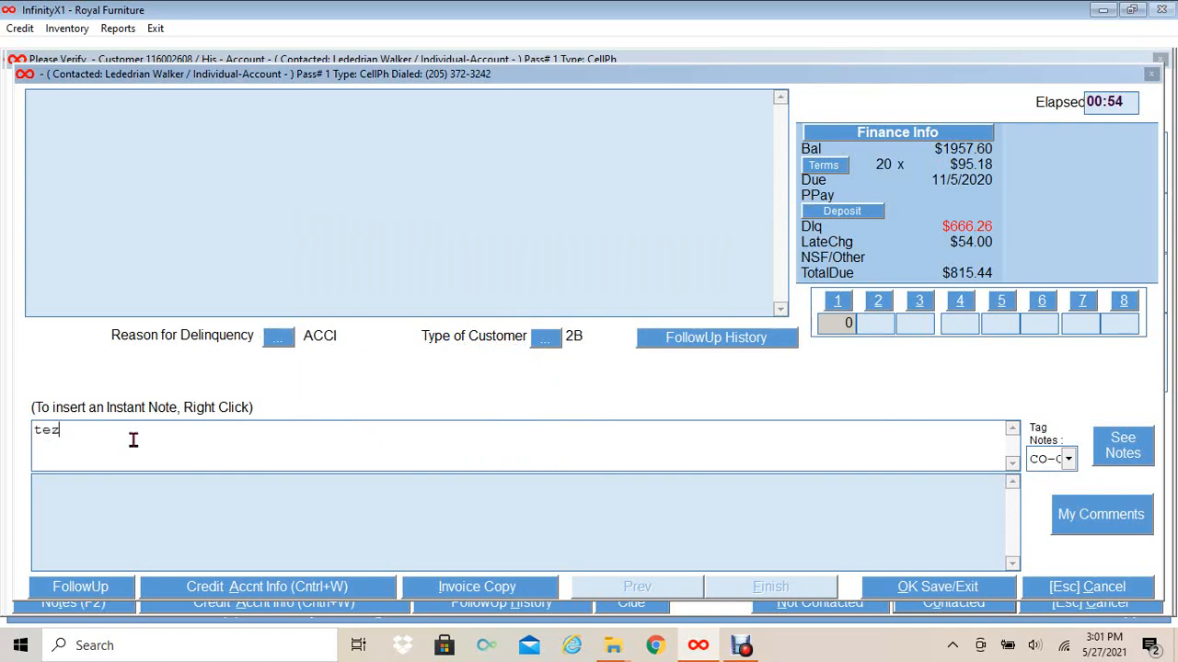
{"action": "left_click_drag", "start_coordinate": [92, 433], "coordinate": [7, 419]}
{"action": "key", "text": "BackSpace"}
{"action": "left_click", "coordinate": [908, 591]}
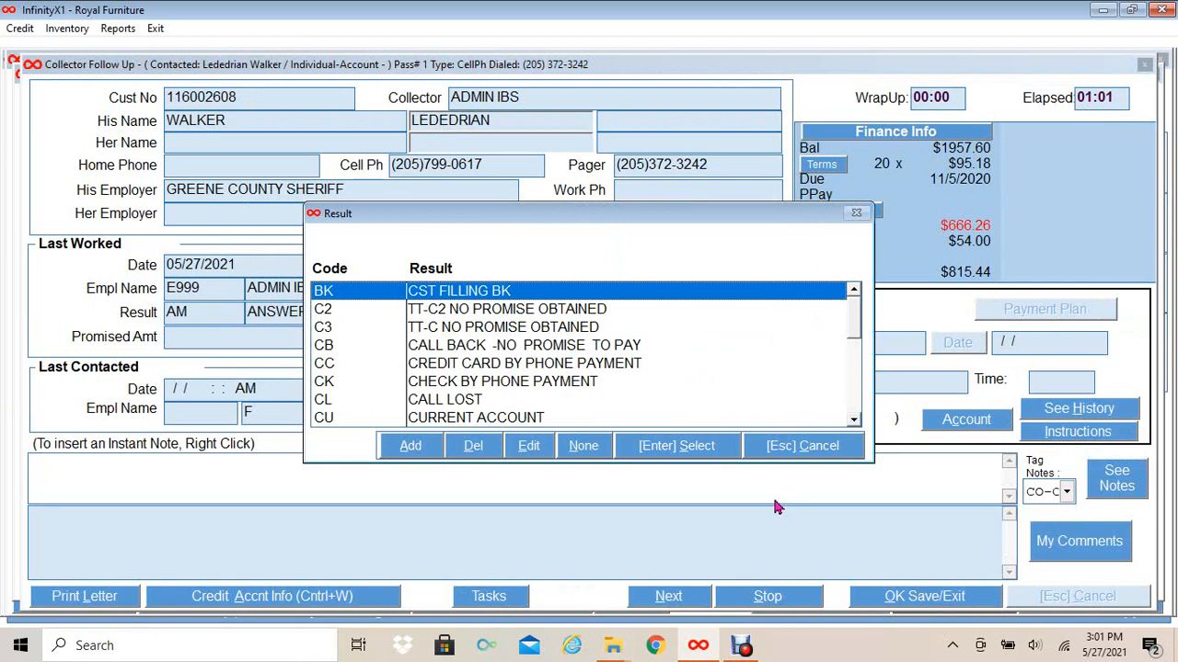
- Choose result CC and start a new card payment with the customer as owner and their address copied
{"action": "left_click", "coordinate": [513, 368]}
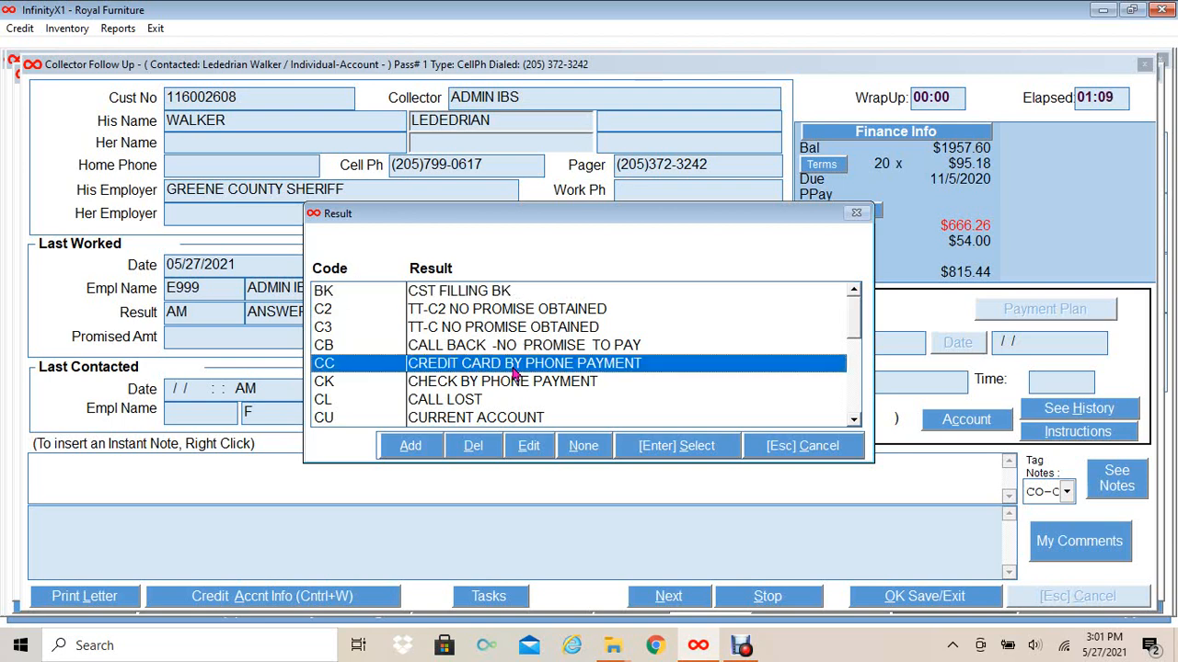
{"action": "left_click", "coordinate": [677, 452]}
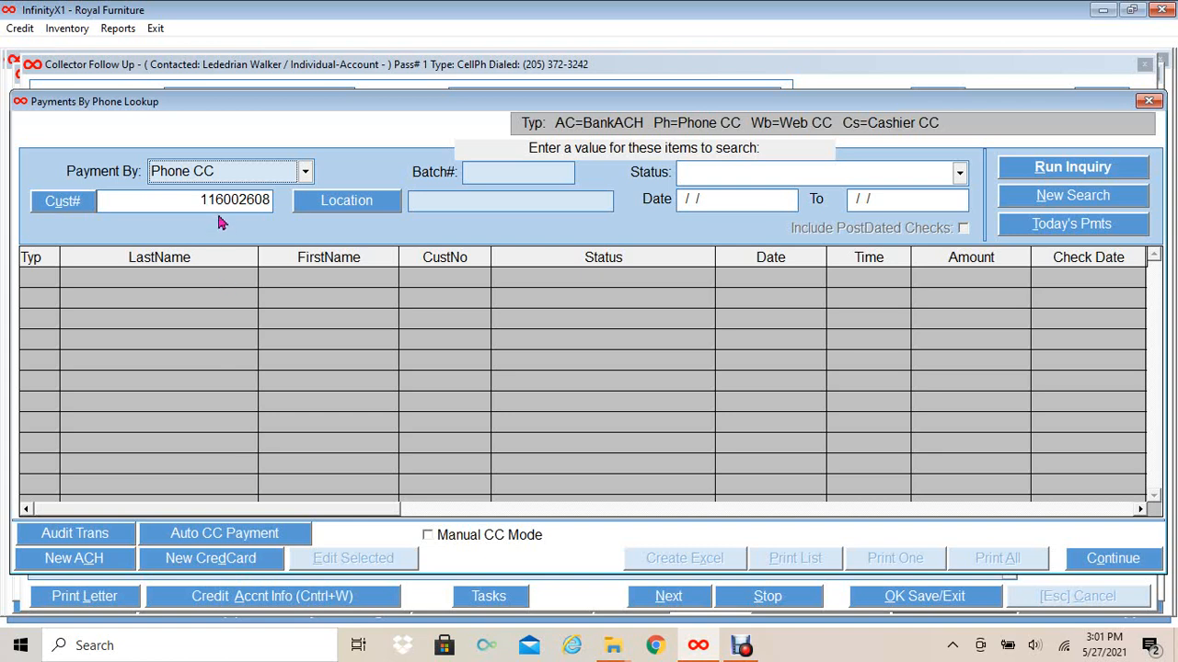
{"action": "left_click", "coordinate": [180, 568]}
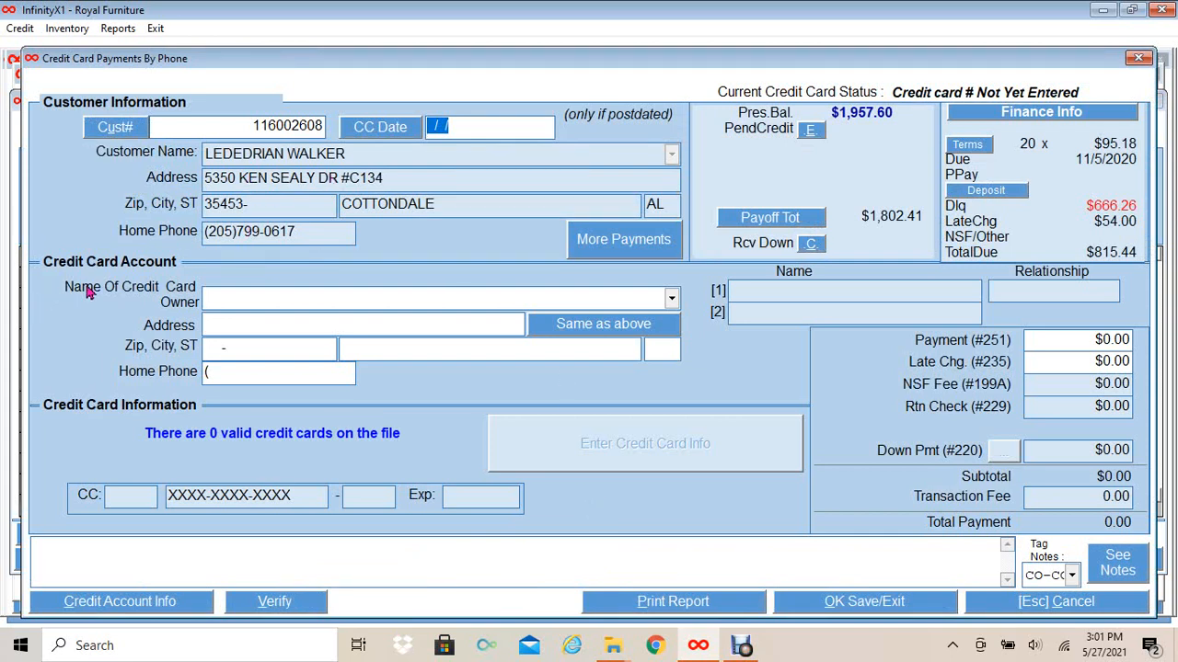
{"action": "left_click", "coordinate": [671, 300]}
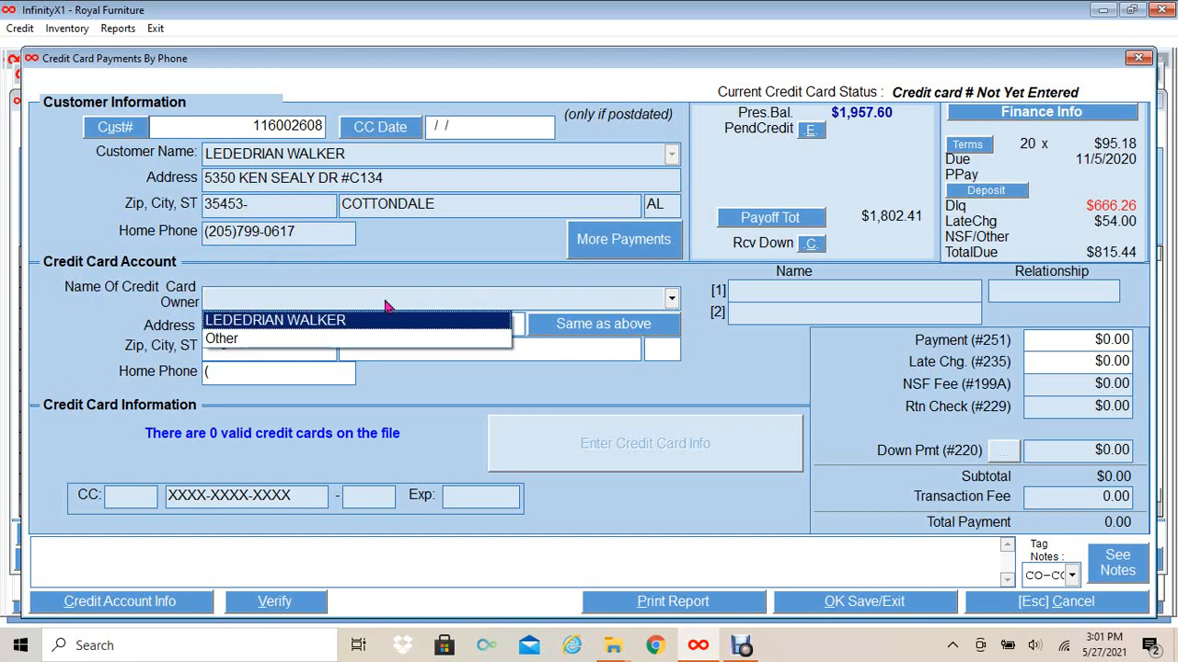
{"action": "left_click", "coordinate": [309, 322]}
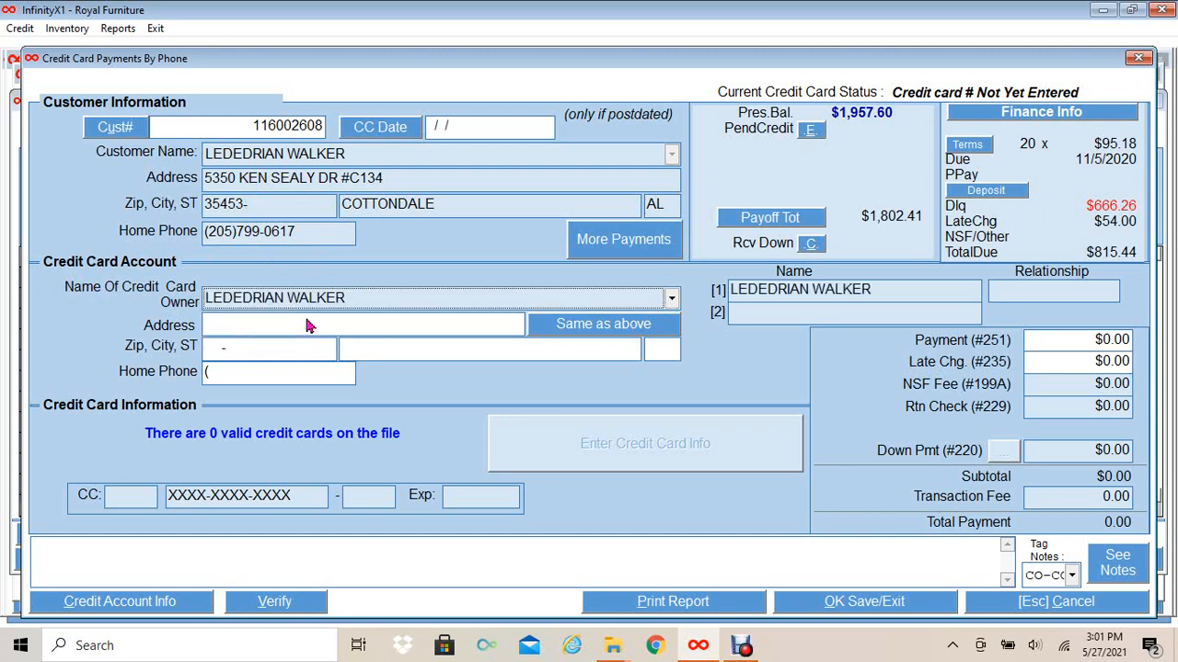
{"action": "left_click", "coordinate": [567, 330]}
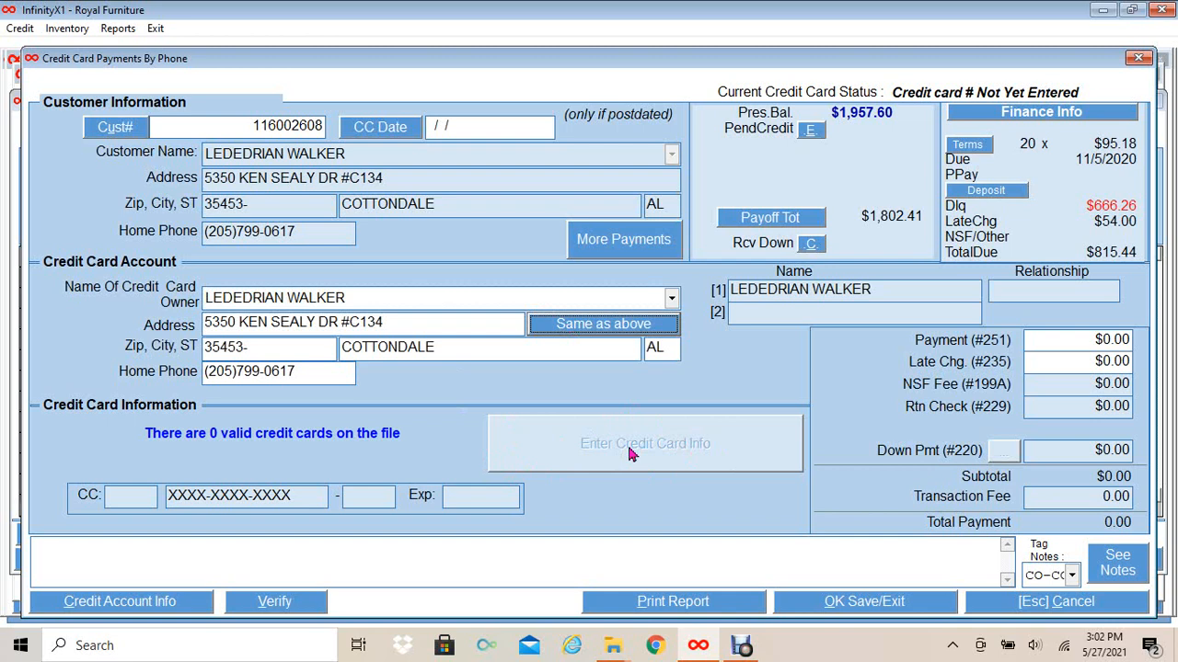
- Enter a $100.00 payment amount and bring up the credit card entry form
{"action": "left_click", "coordinate": [1057, 340]}
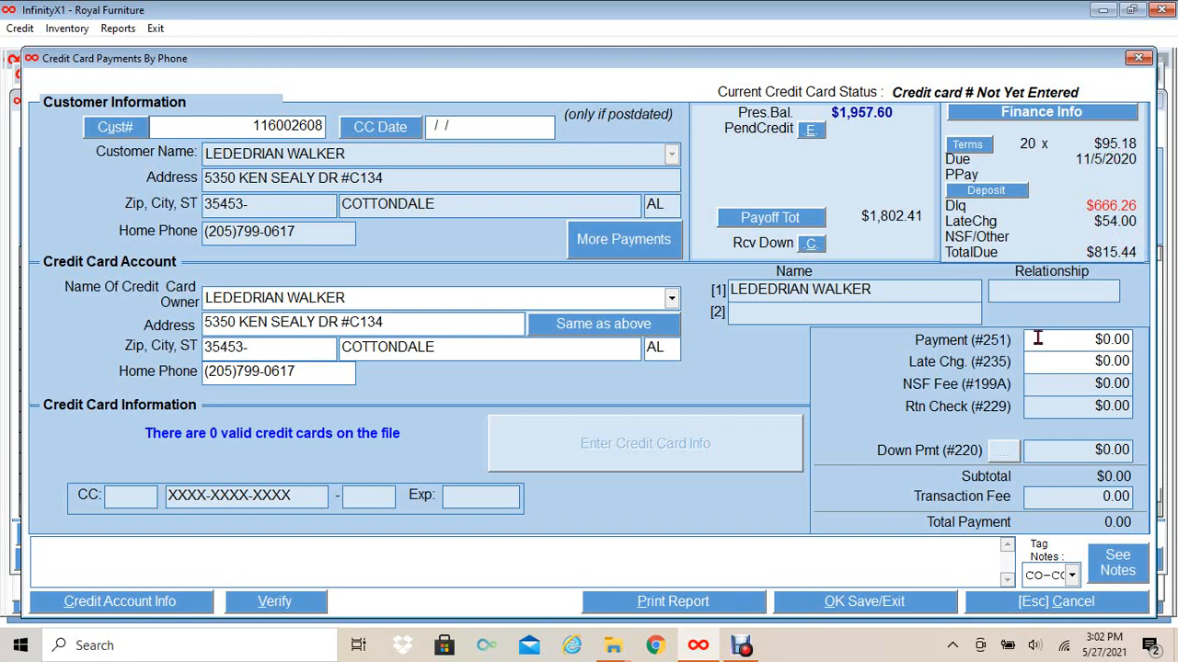
{"action": "type", "text": "100"}
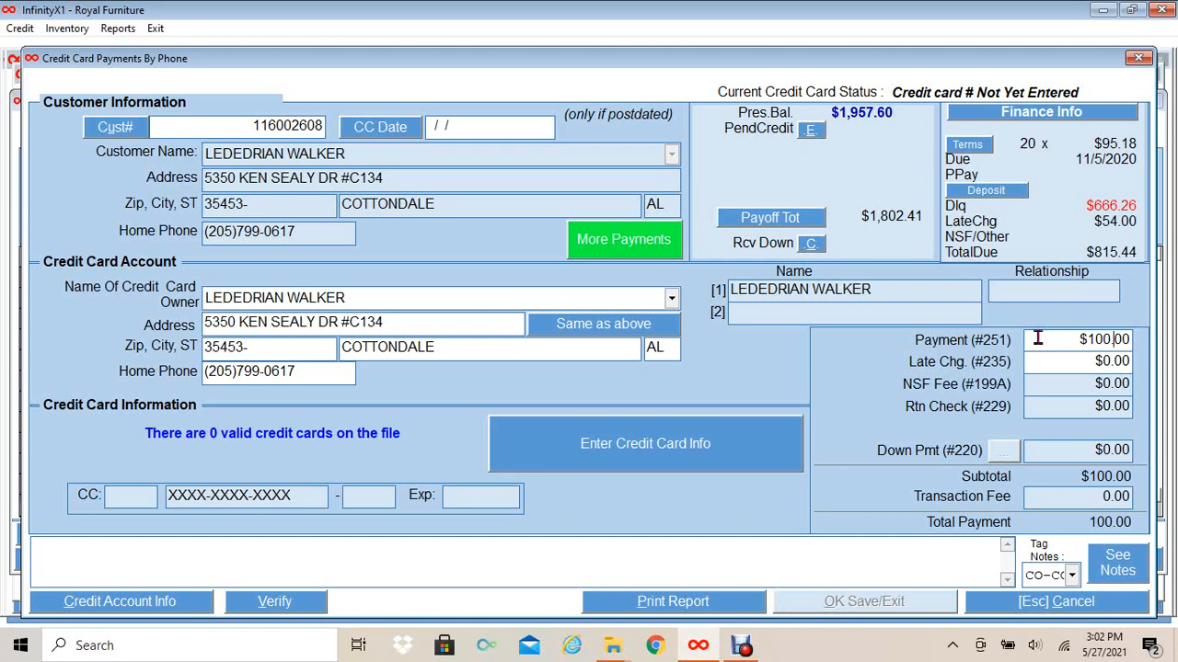
{"action": "key", "text": "Tab"}
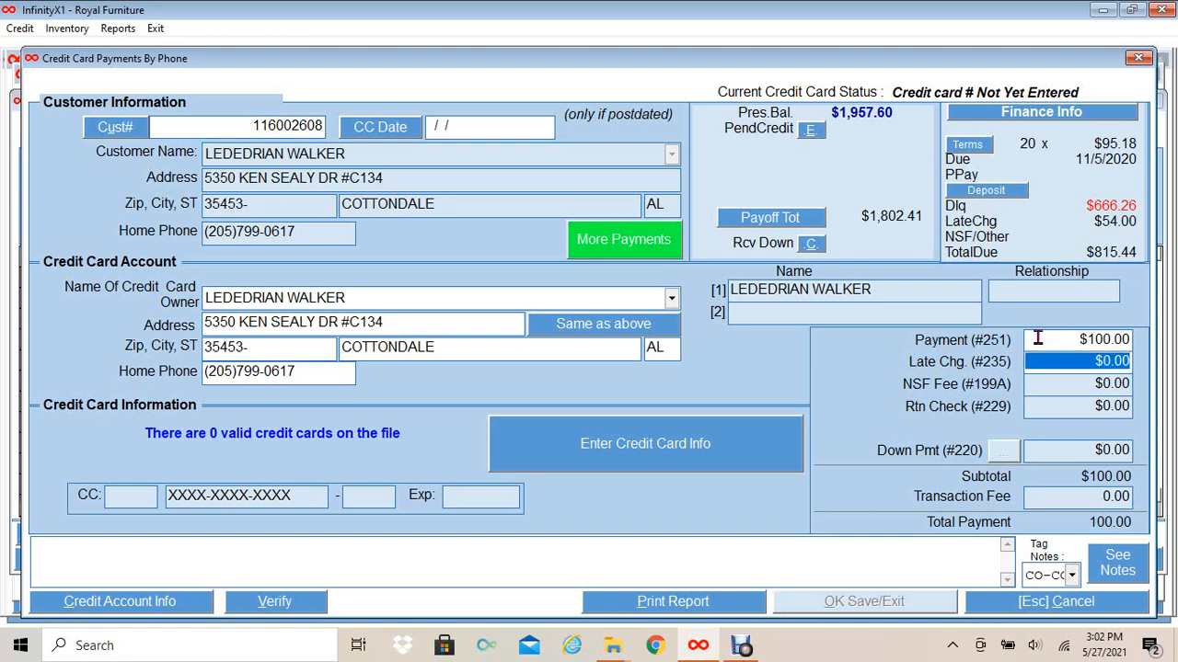
{"action": "left_click", "coordinate": [580, 450]}
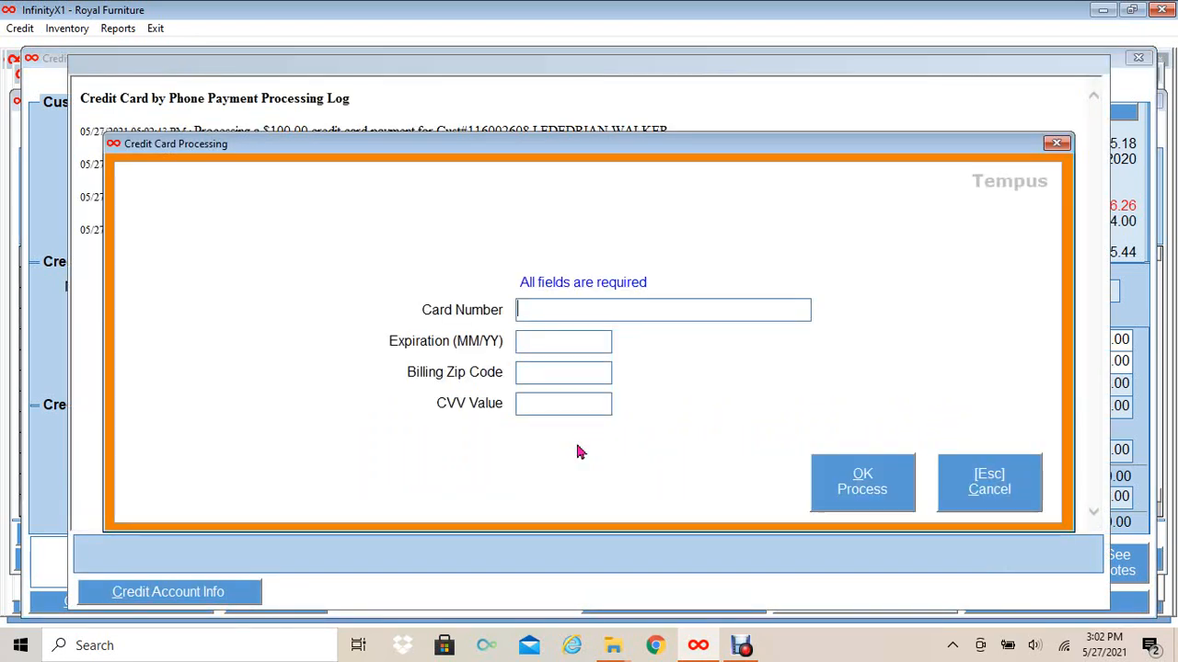
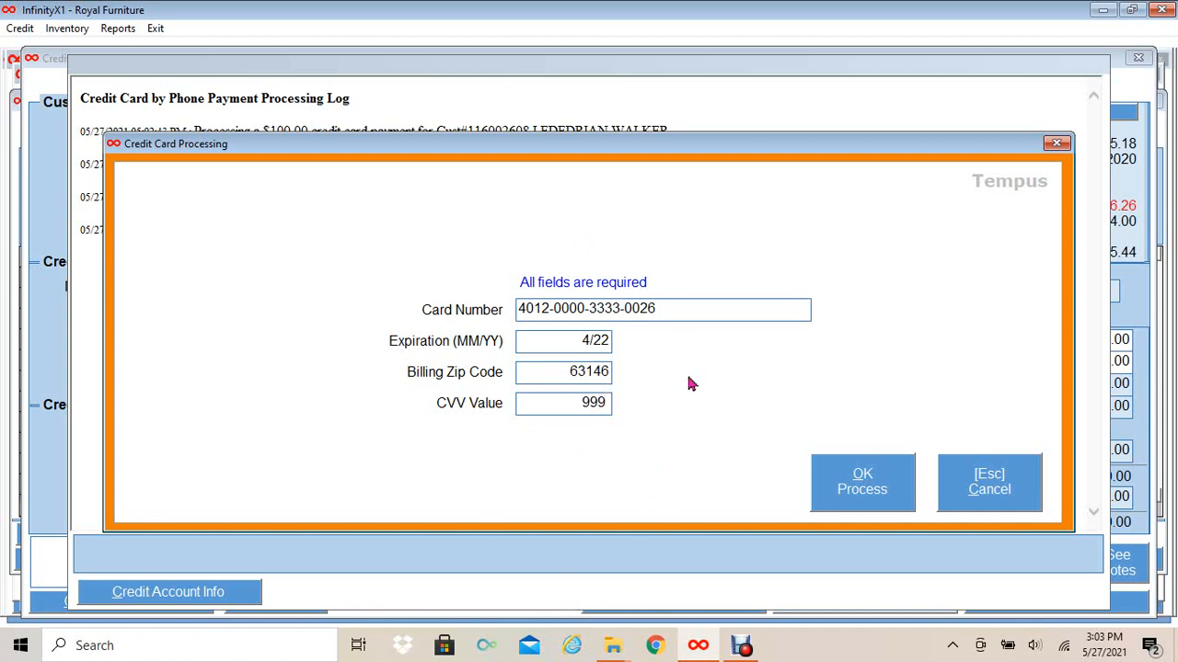
{"action": "left_click", "coordinate": [860, 492]}
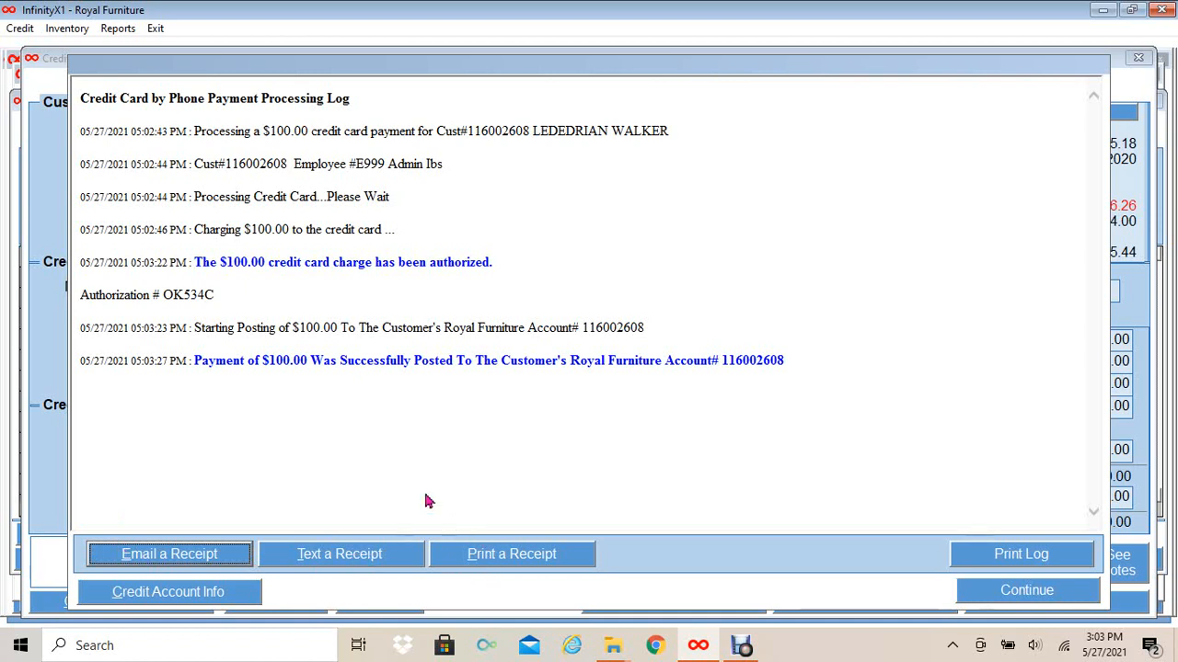
- Start a text receipt, correcting the customer's cell number and choosing AT&T as carrier
{"action": "left_click", "coordinate": [348, 554]}
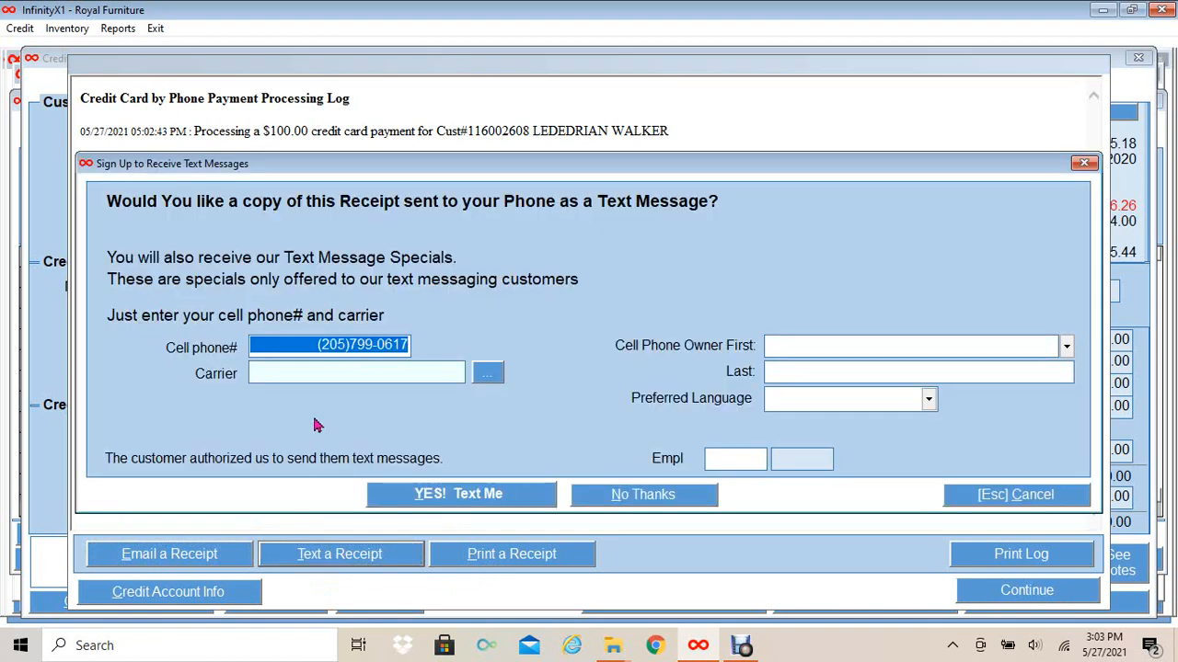
{"action": "left_click", "coordinate": [324, 343]}
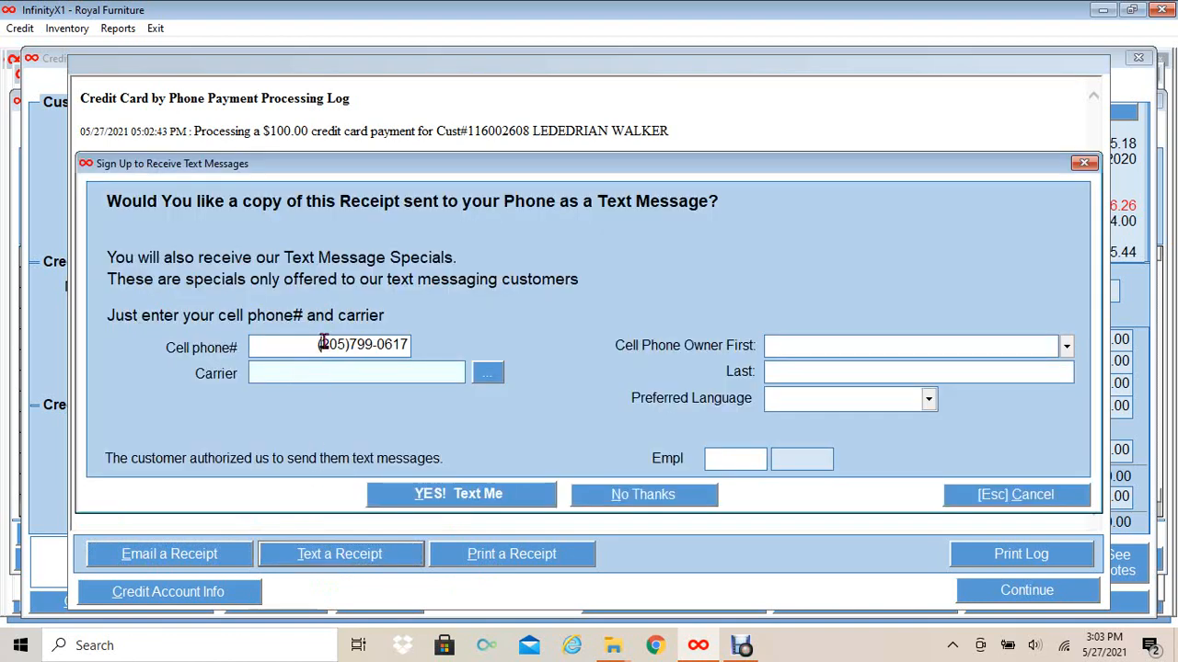
{"action": "type", "text": "000-0000"}
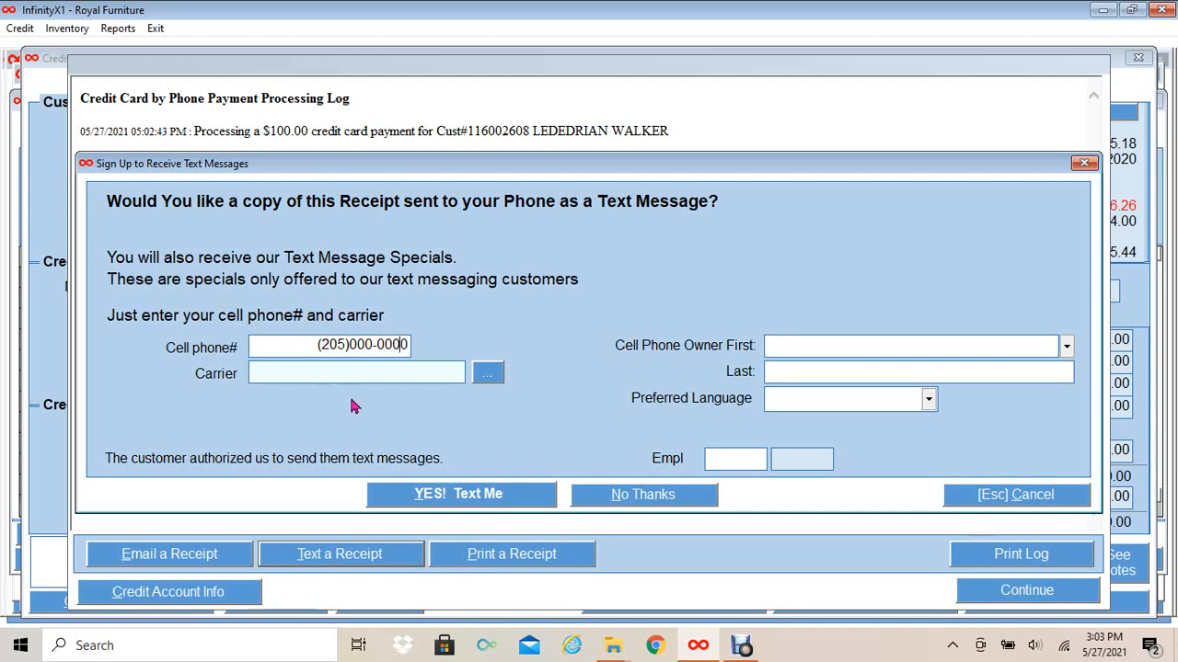
{"action": "left_click", "coordinate": [485, 372]}
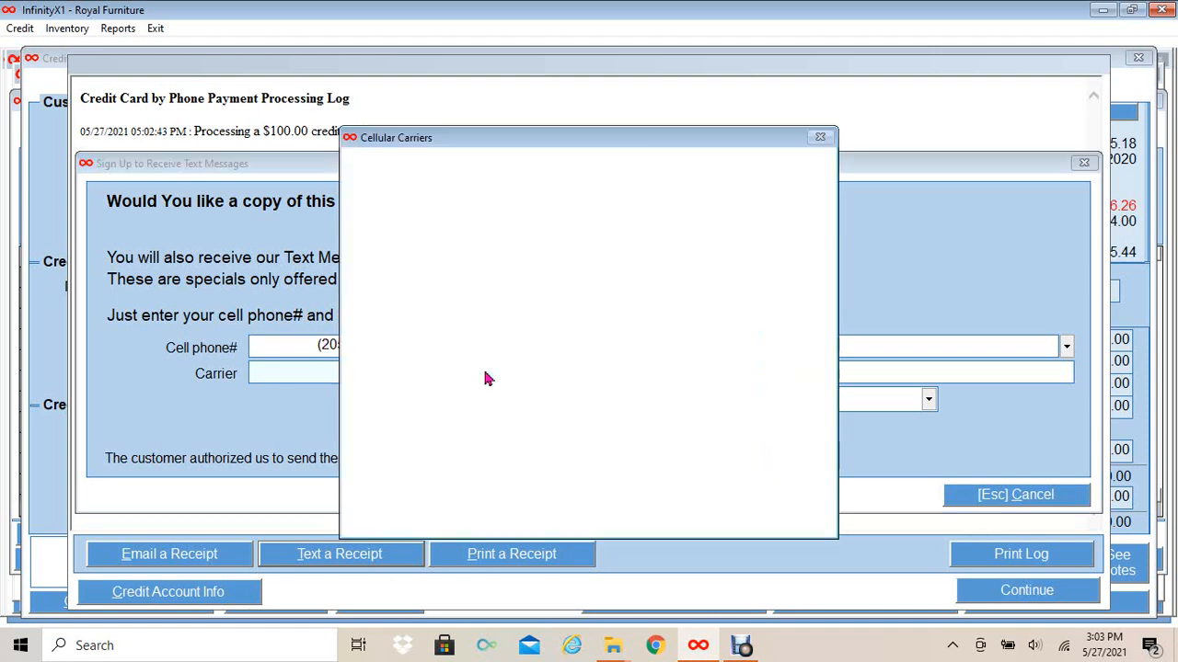
{"action": "left_click", "coordinate": [371, 241]}
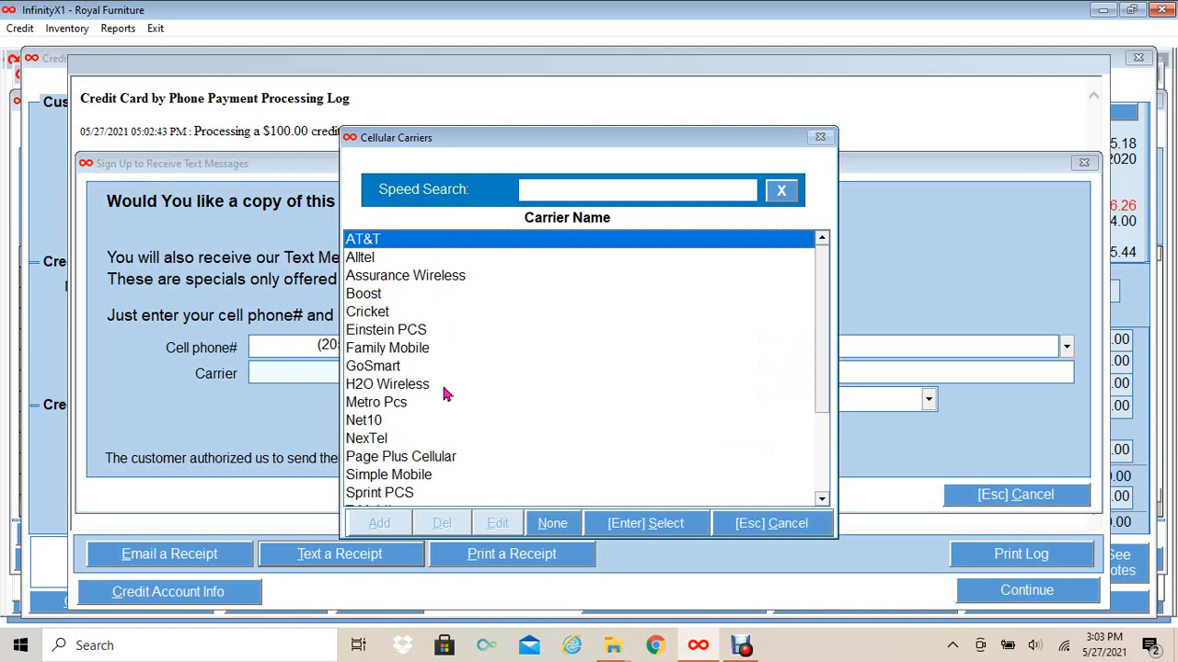
{"action": "left_click", "coordinate": [640, 525]}
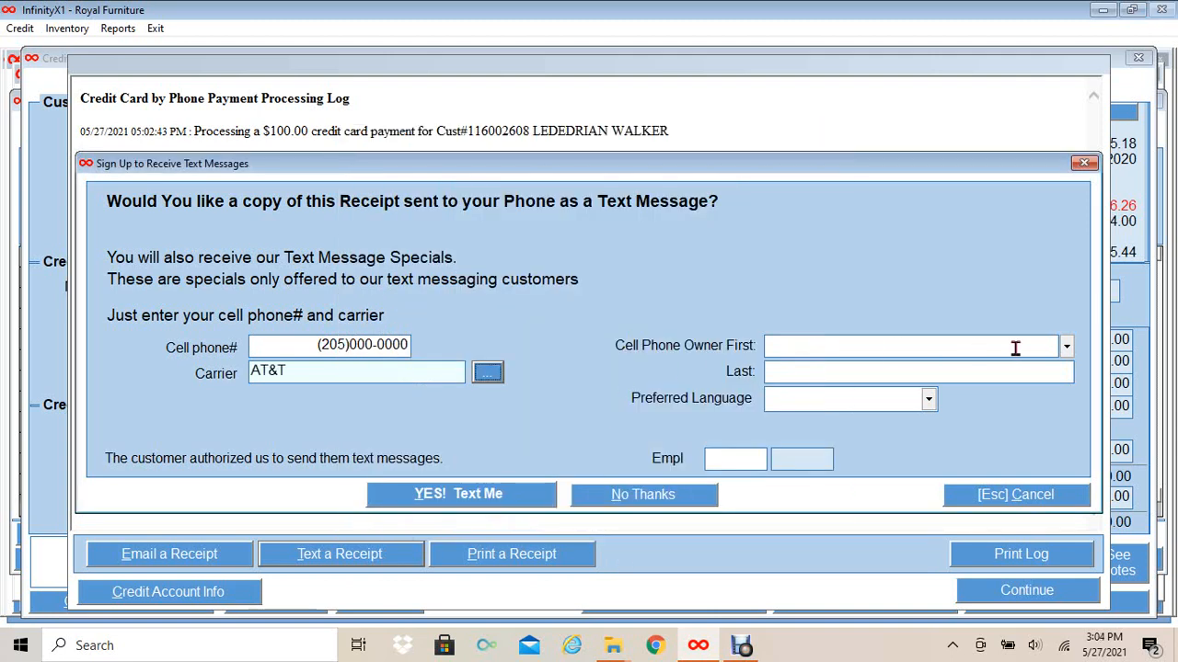
- Set the account holder as phone owner, English language and the employee ID, then send the receipt
{"action": "left_click", "coordinate": [1067, 347]}
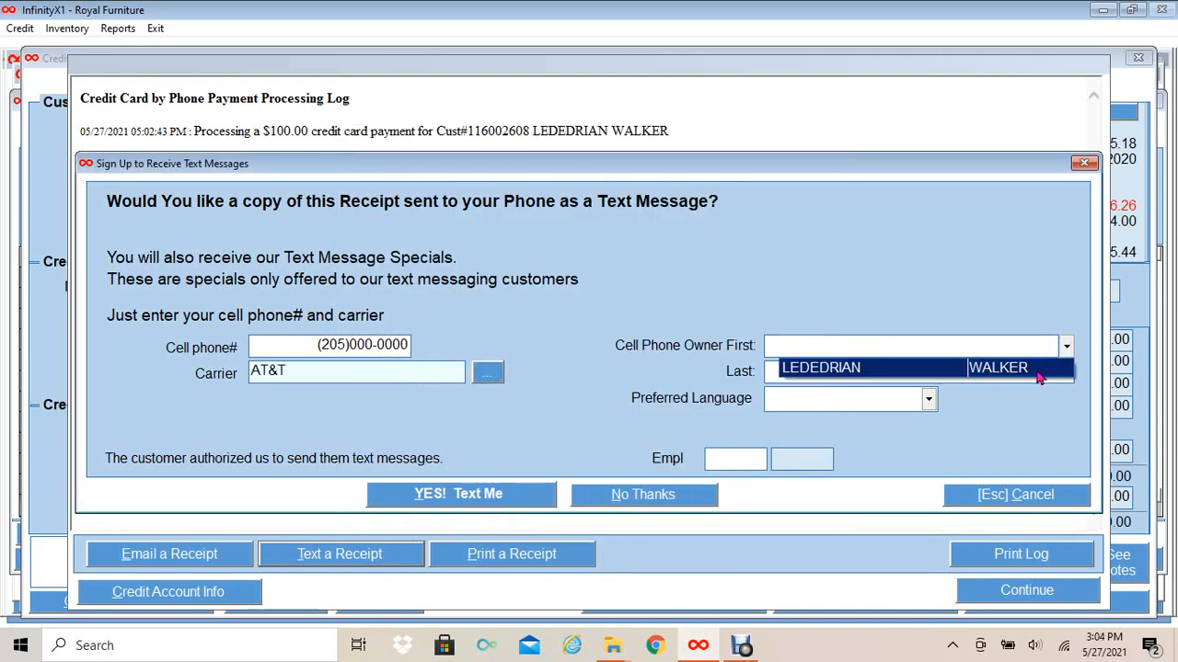
{"action": "left_click", "coordinate": [1038, 375]}
{"action": "left_click", "coordinate": [930, 399]}
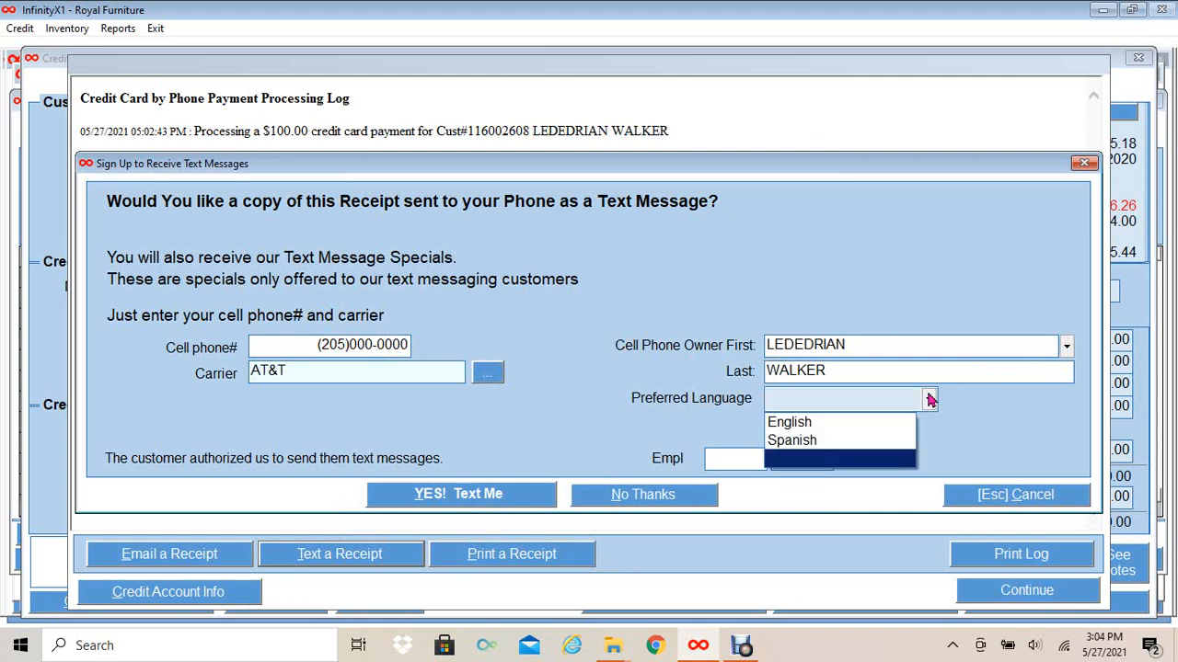
{"action": "left_click", "coordinate": [868, 424]}
{"action": "left_click", "coordinate": [749, 467]}
{"action": "type", "text": "E"}
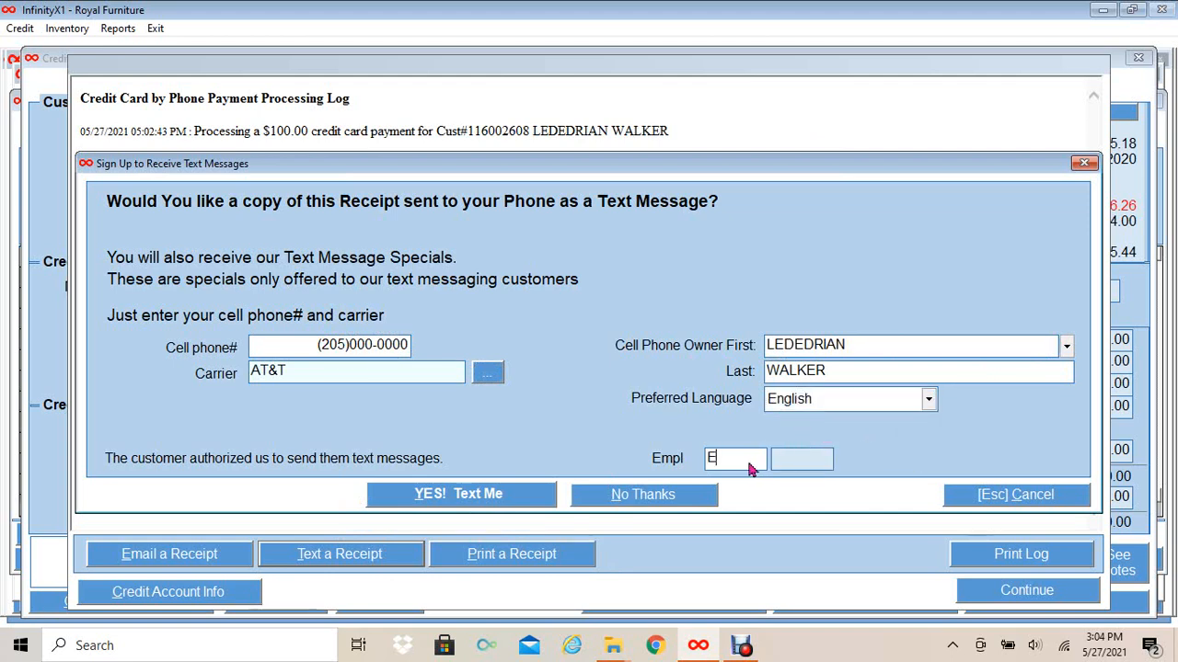
{"action": "type", "text": "999****"}
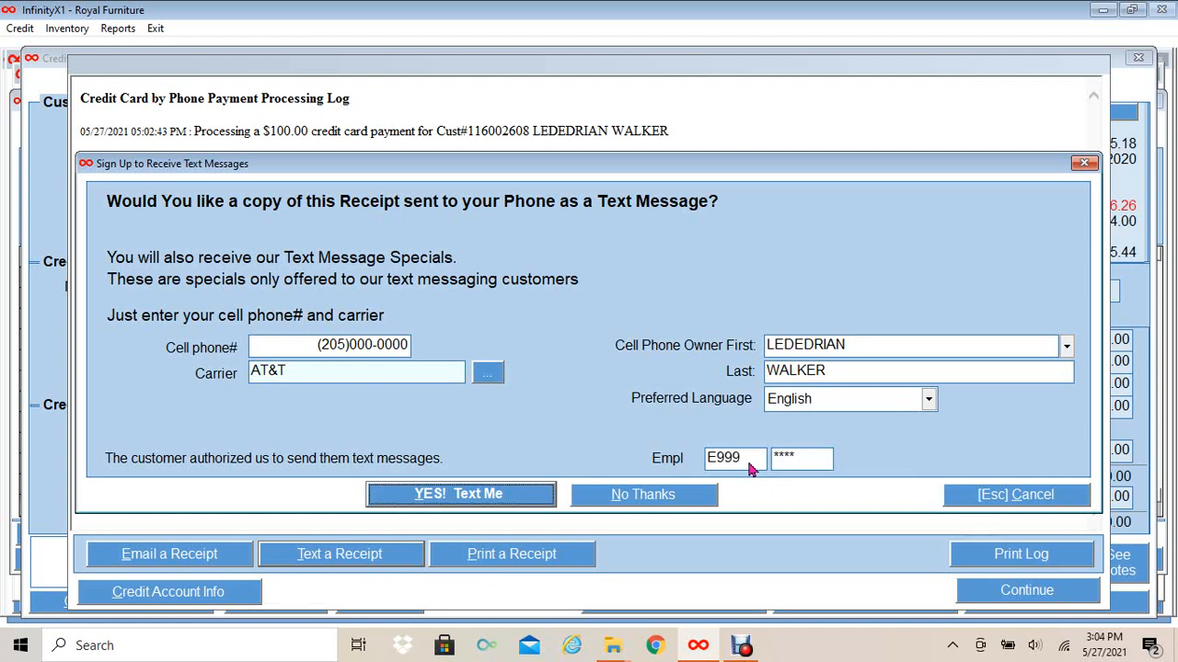
{"action": "left_click", "coordinate": [435, 497]}
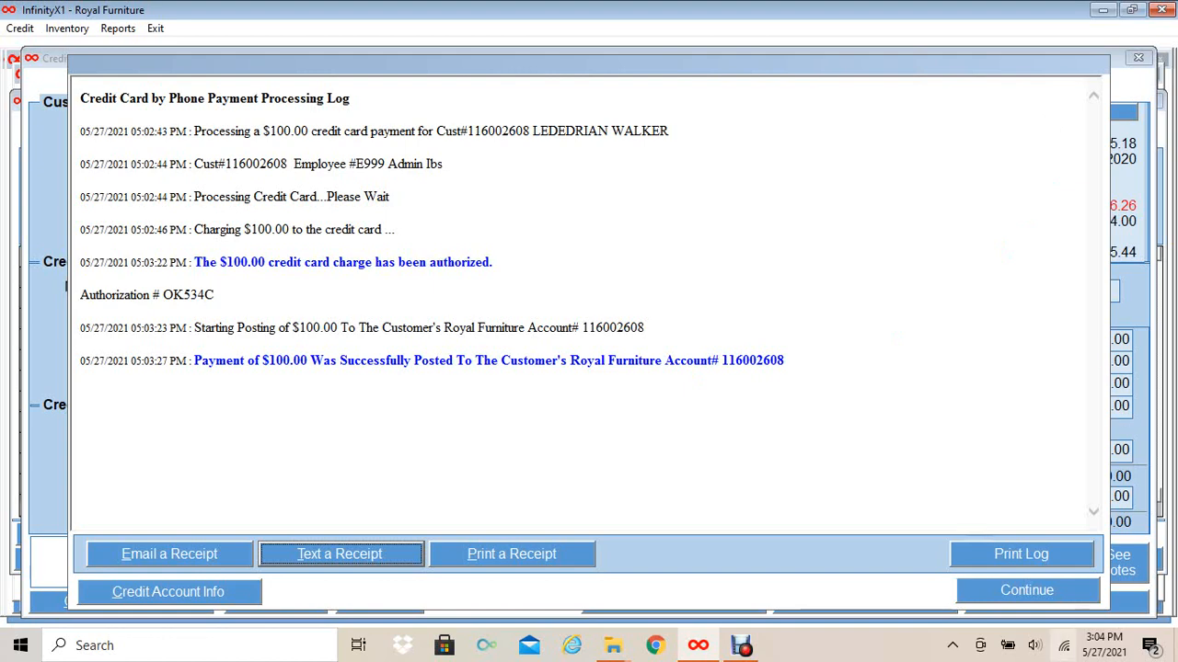
{"action": "left_click", "coordinate": [1015, 591]}
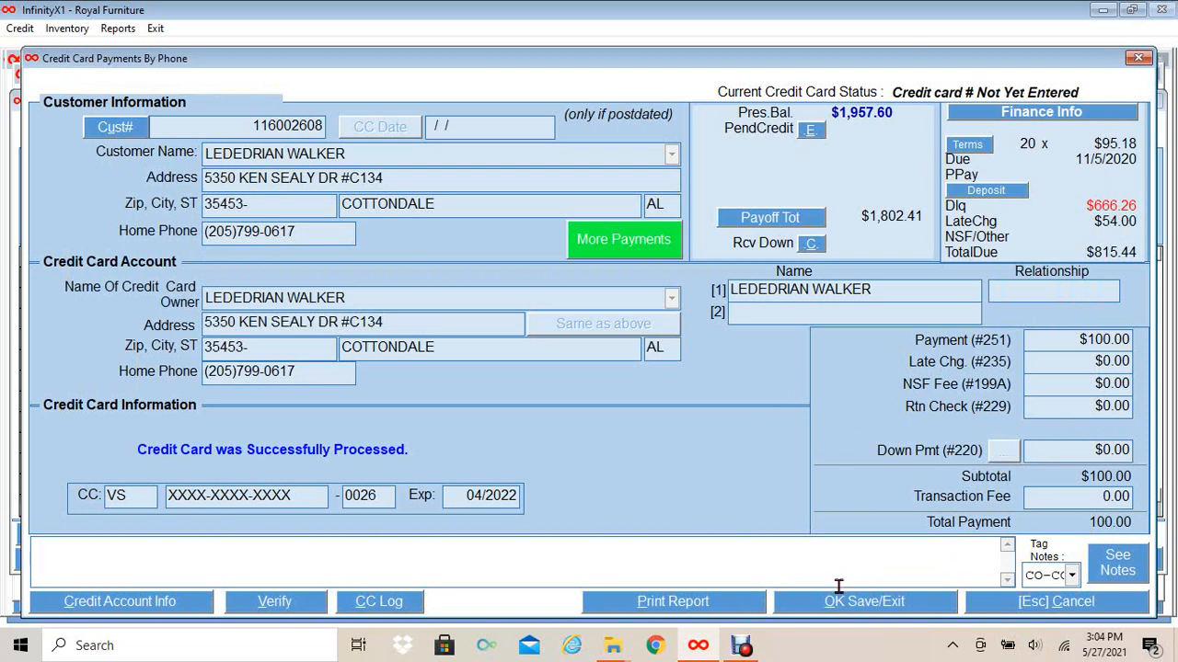
- Save the $100.00 phone payment, close the payment lookup, and save the collector follow-up
{"action": "left_click", "coordinate": [873, 602]}
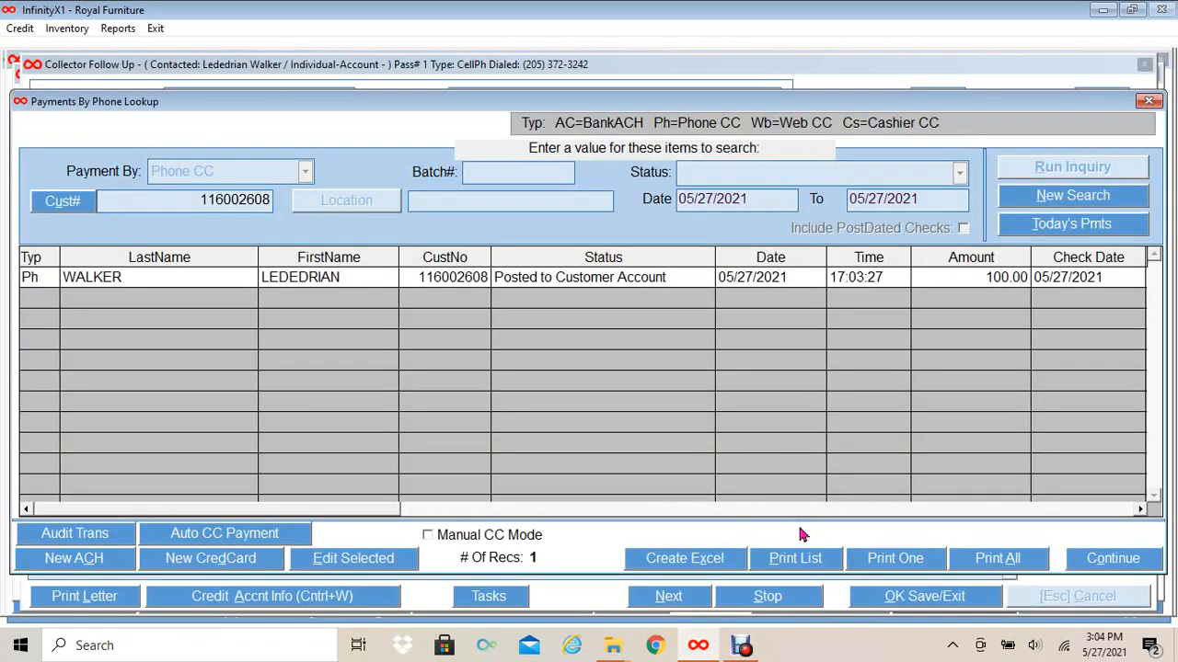
{"action": "left_click", "coordinate": [1112, 564]}
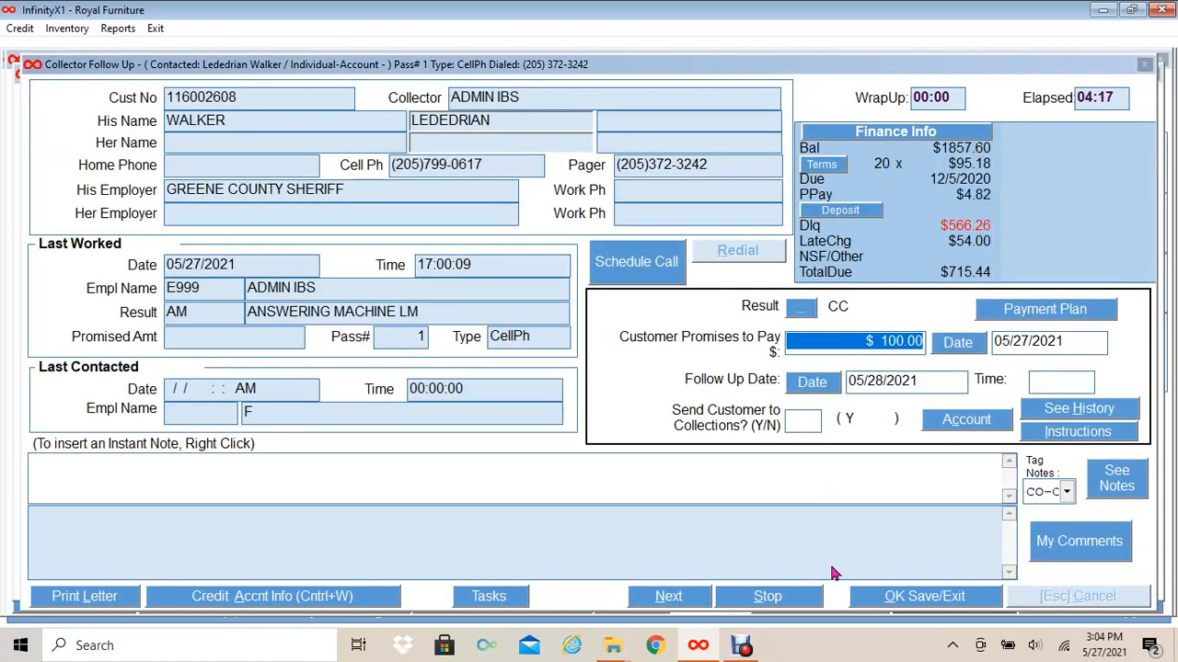
{"action": "left_click", "coordinate": [893, 603]}
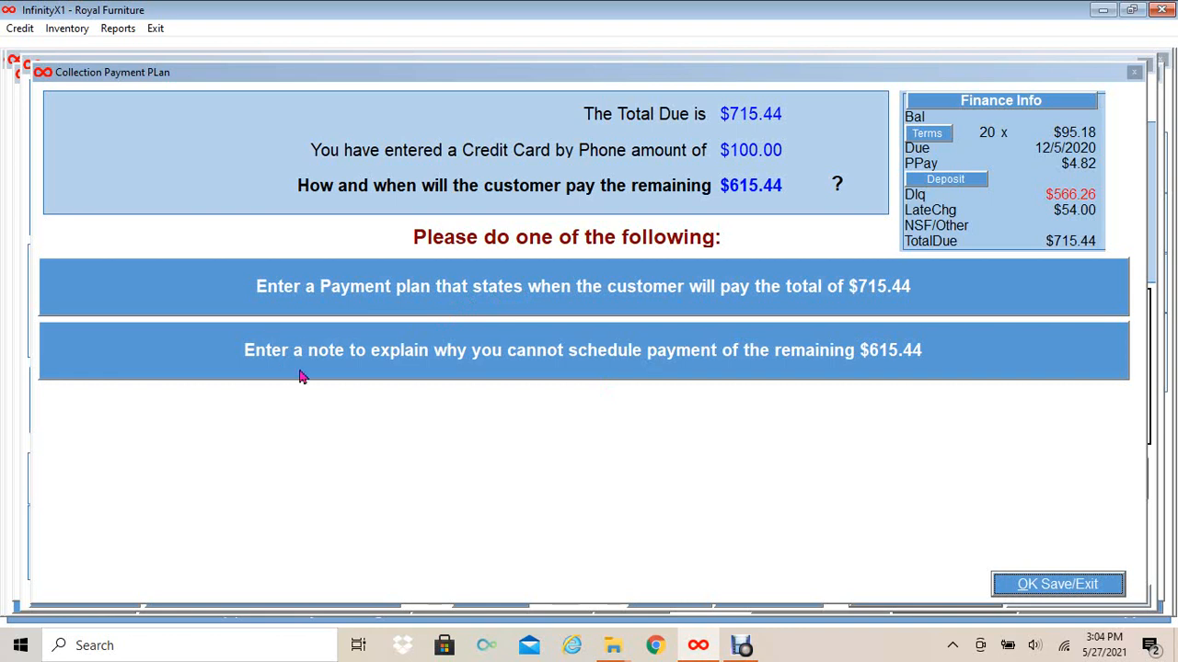
- Save the note 'cust will cb' explaining why the remaining $615.44 isn't scheduled
{"action": "left_click", "coordinate": [401, 367]}
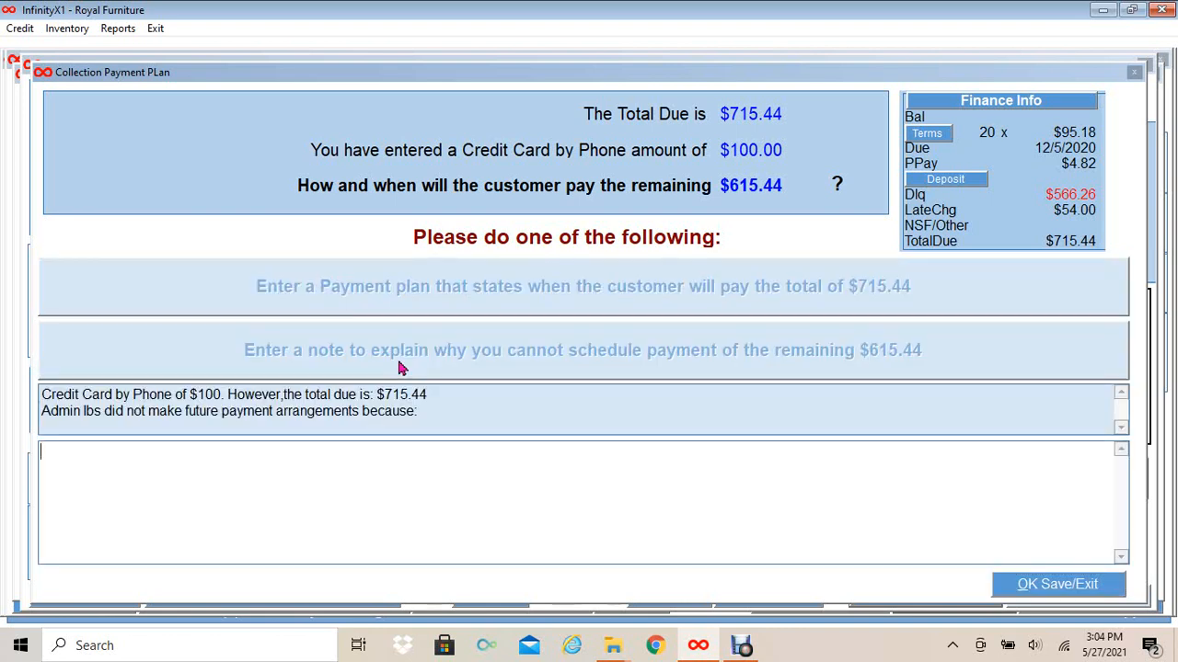
{"action": "type", "text": "cust will cb"}
{"action": "left_click", "coordinate": [1077, 585]}
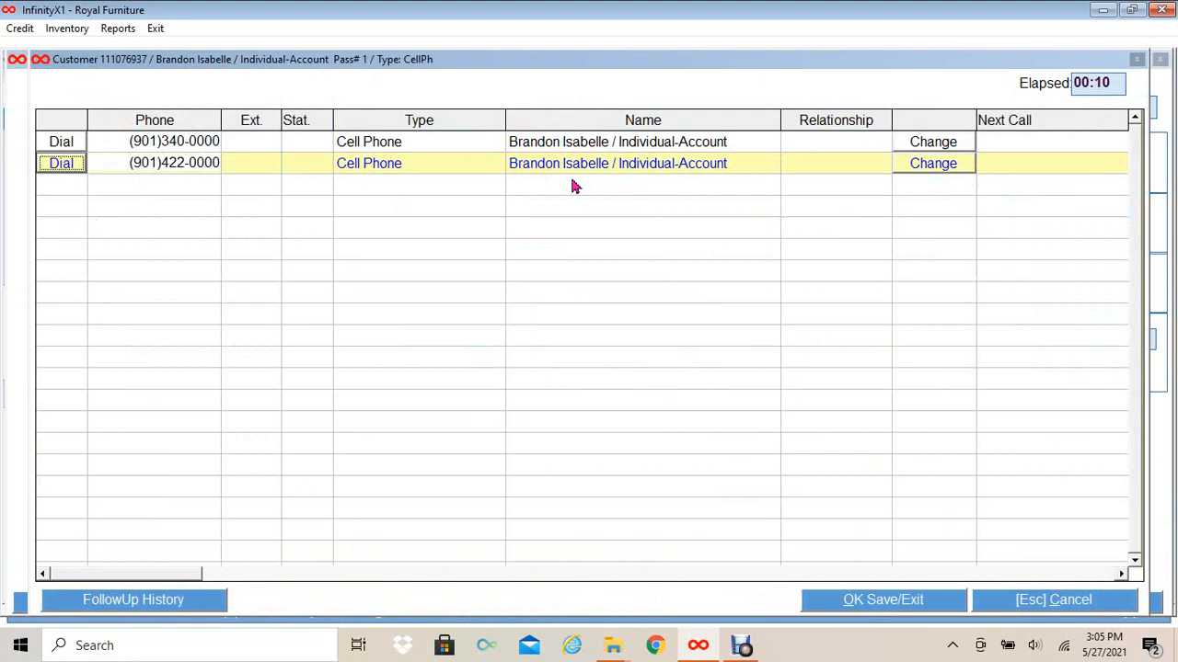
- Dial the next customer's first cell number and save it as not contacted with result BZ BUSY NUMBER
{"action": "left_click", "coordinate": [61, 144]}
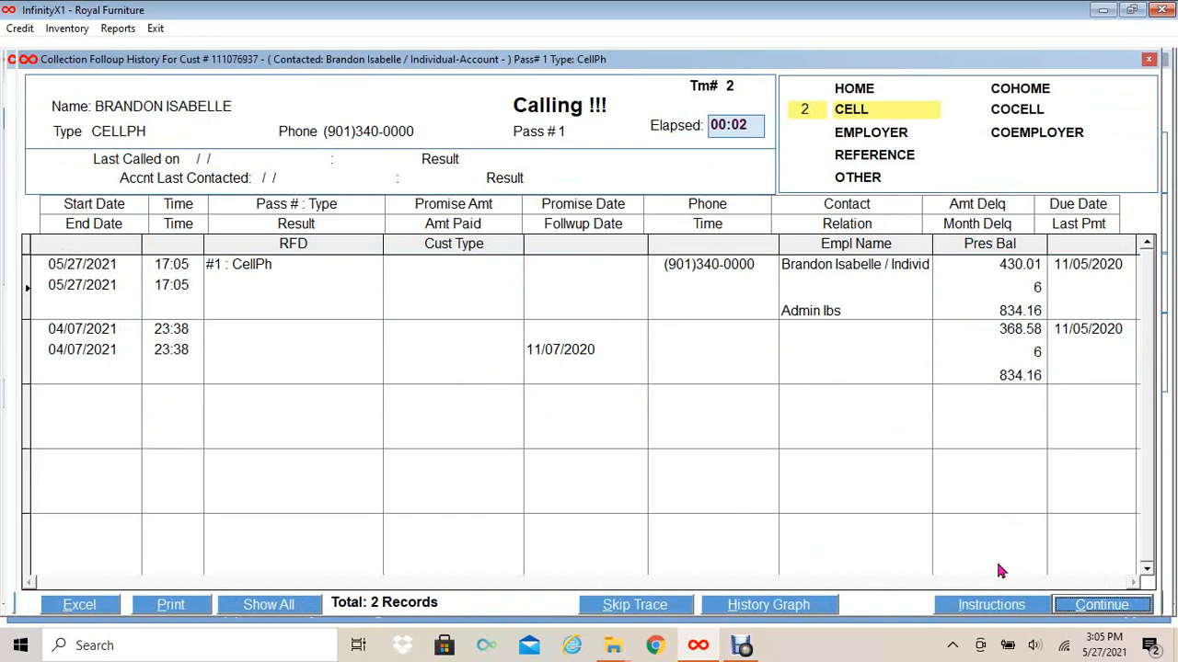
{"action": "left_click", "coordinate": [1085, 606]}
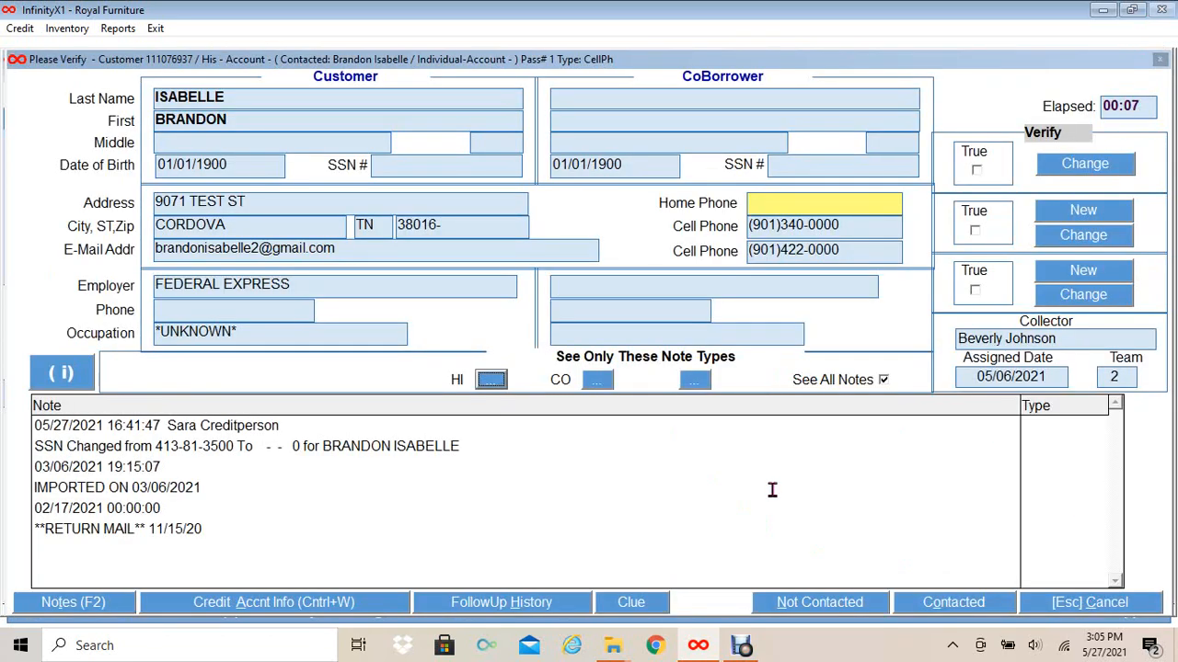
{"action": "left_click", "coordinate": [837, 601]}
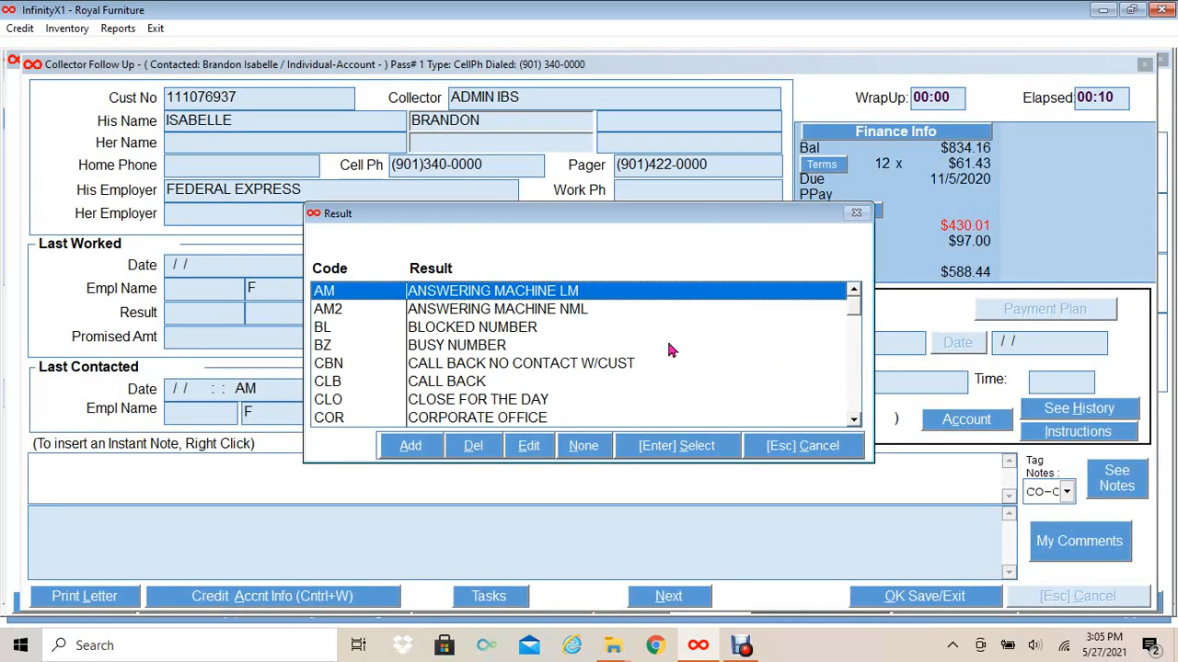
{"action": "left_click", "coordinate": [512, 347]}
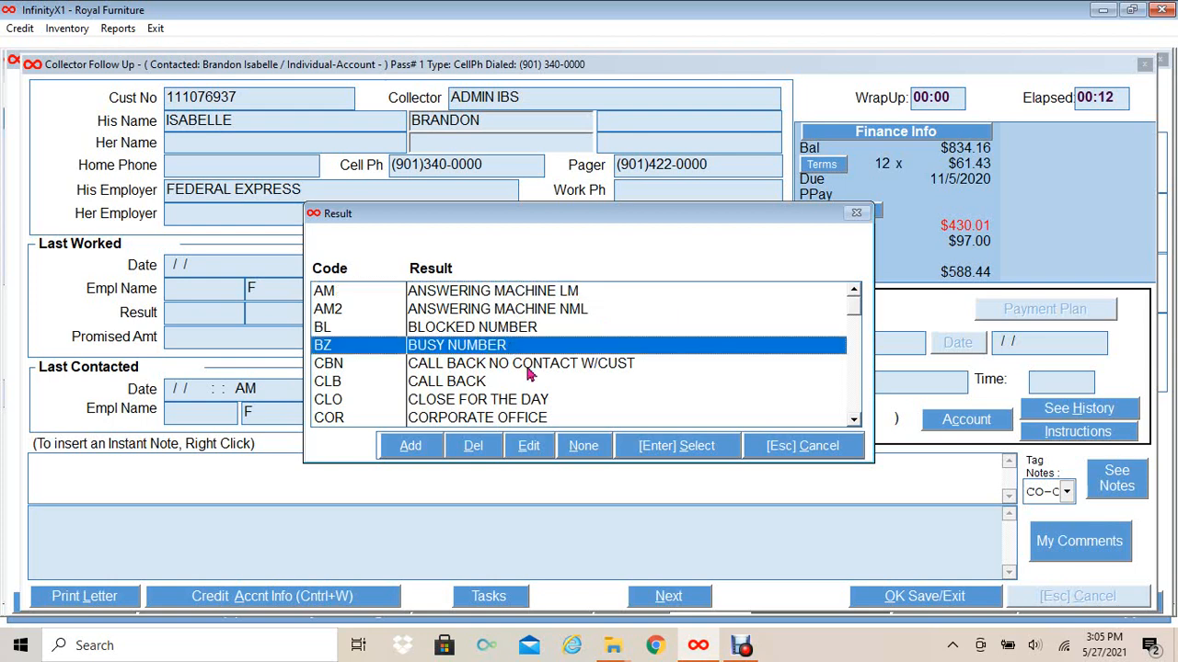
{"action": "left_click", "coordinate": [682, 447]}
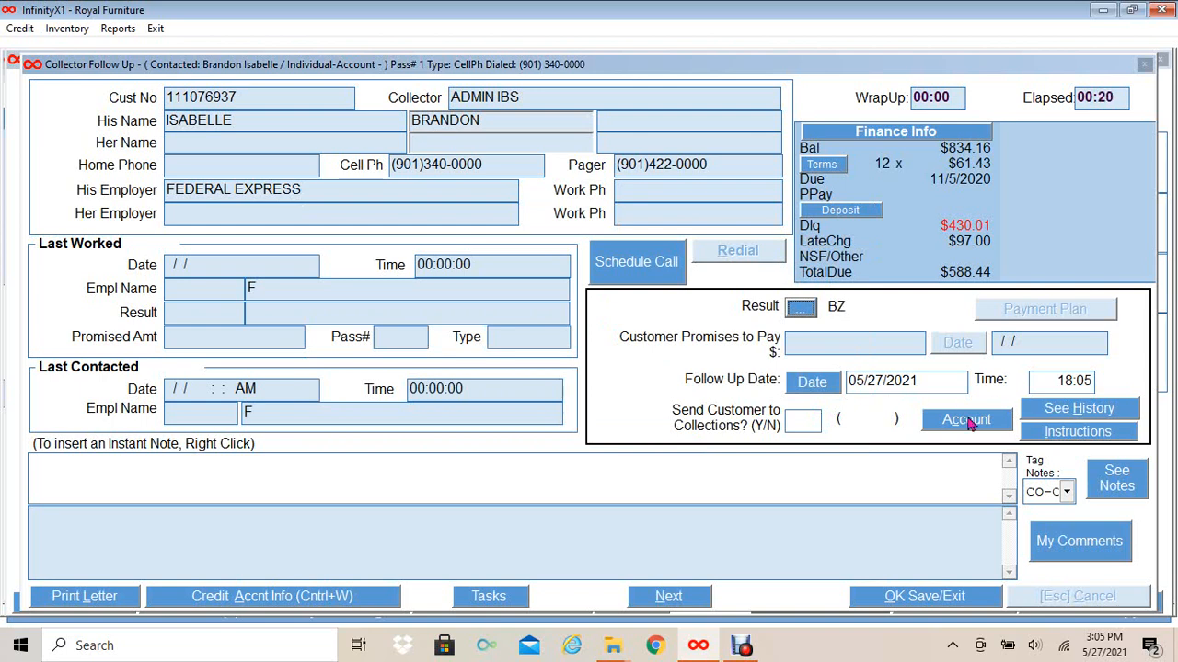
{"action": "left_click", "coordinate": [927, 596]}
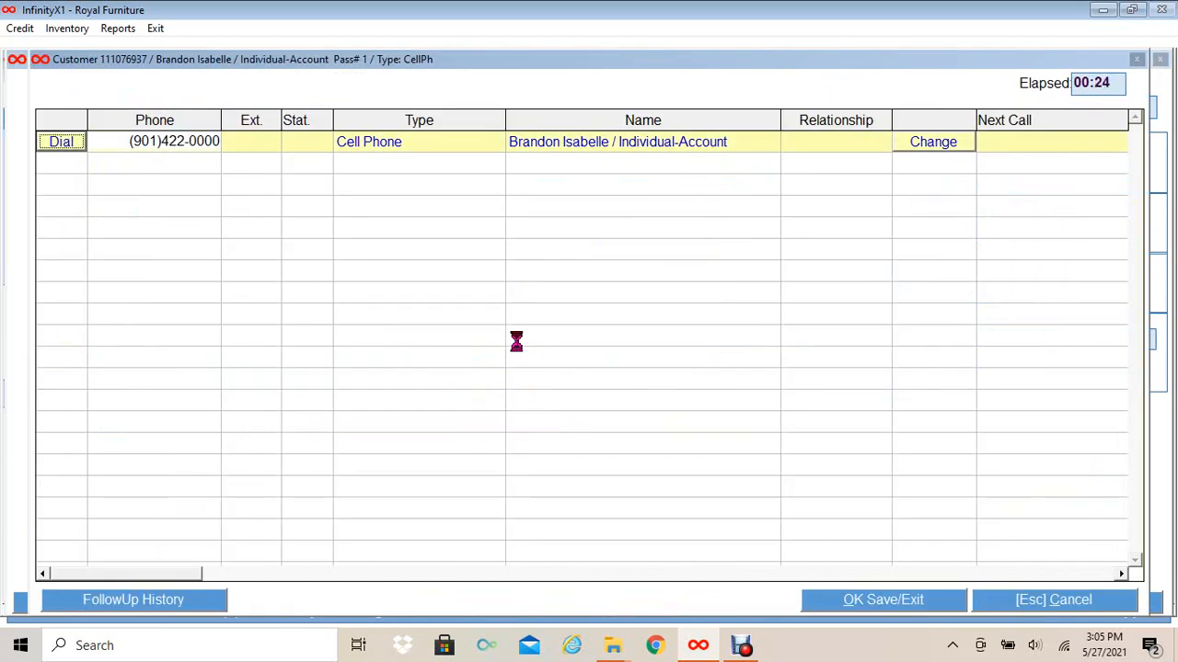
- Dial the remaining cell number and attempt to mark it contacted, dismissing the verification warning
{"action": "left_click", "coordinate": [58, 148]}
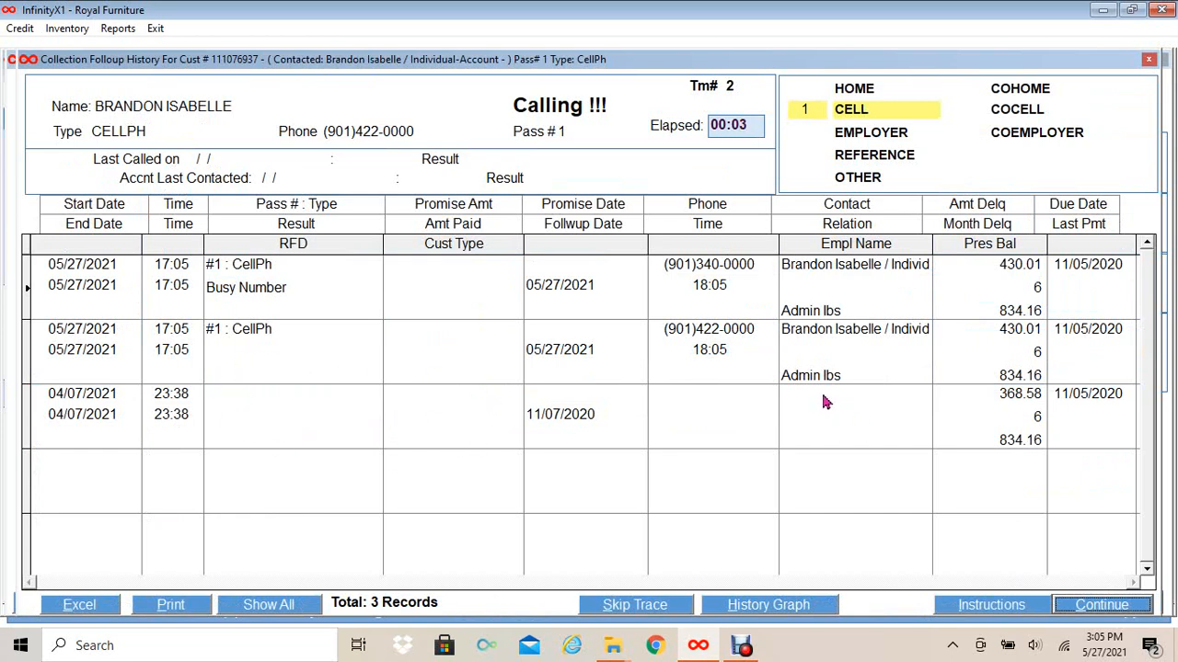
{"action": "left_click", "coordinate": [1119, 609]}
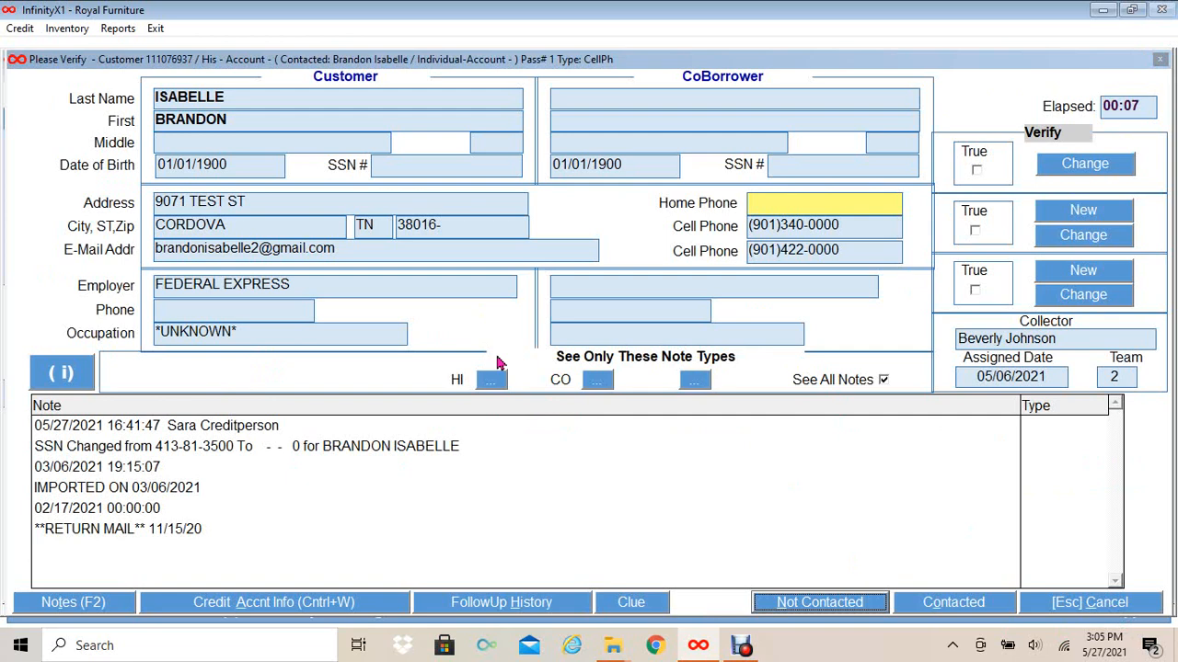
{"action": "left_click", "coordinate": [926, 611]}
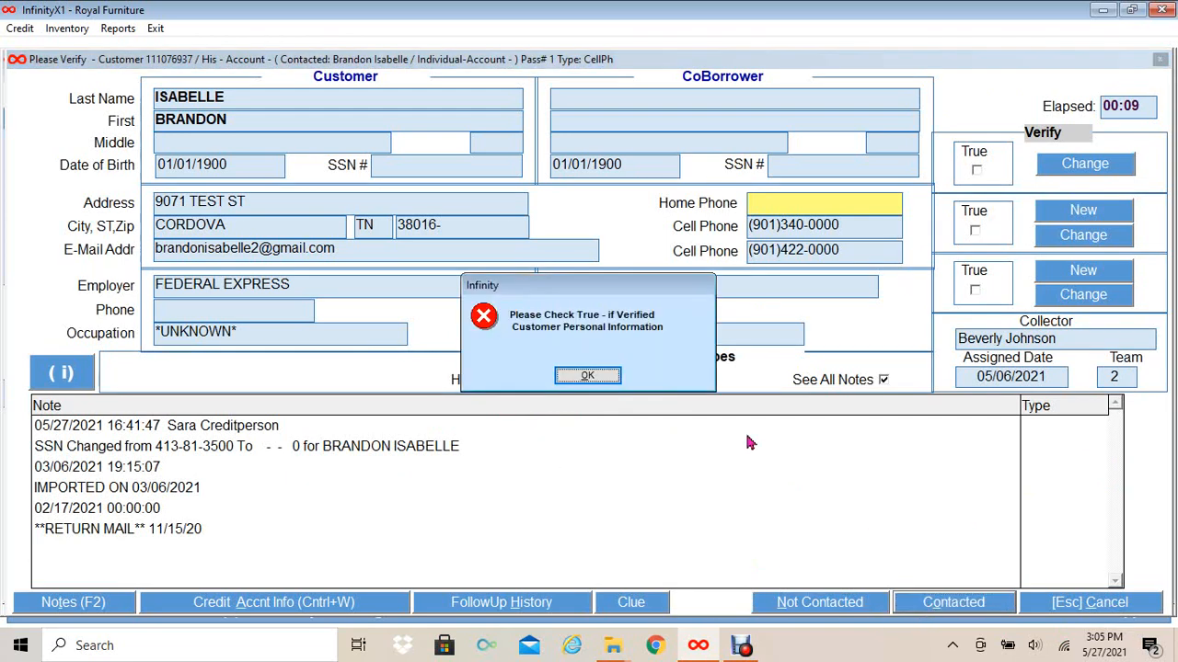
{"action": "left_click", "coordinate": [572, 373]}
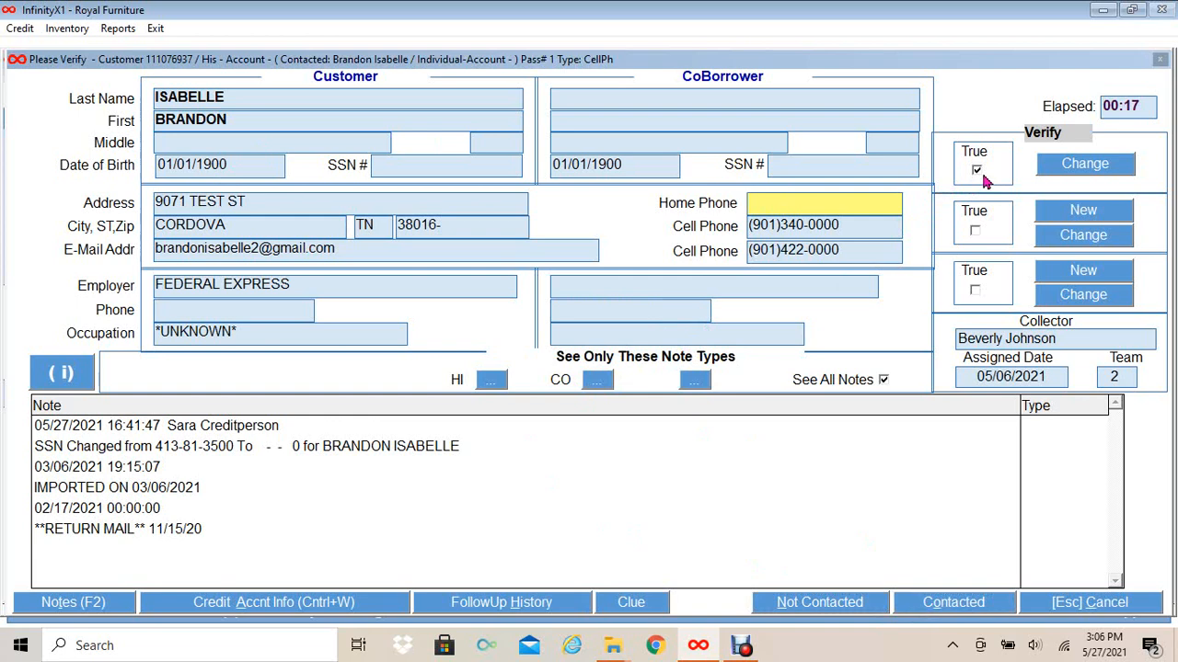
- Verify the second and third customer details as True and record the call as contacted
{"action": "left_click", "coordinate": [976, 231]}
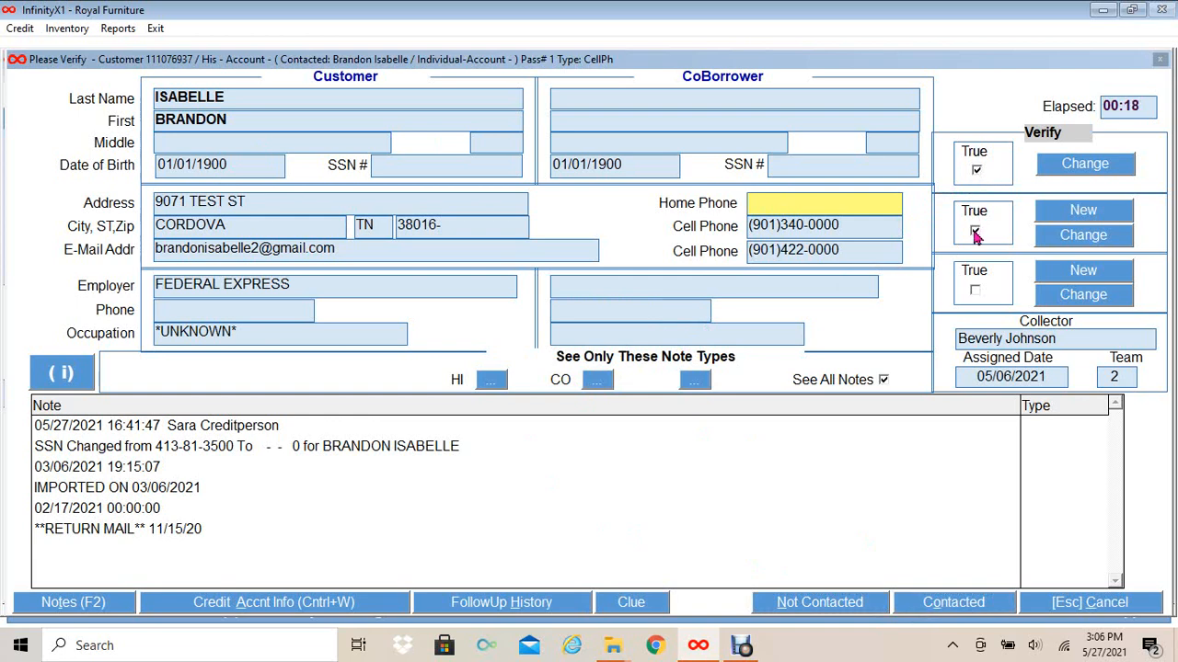
{"action": "left_click", "coordinate": [977, 292]}
{"action": "left_click", "coordinate": [935, 605]}
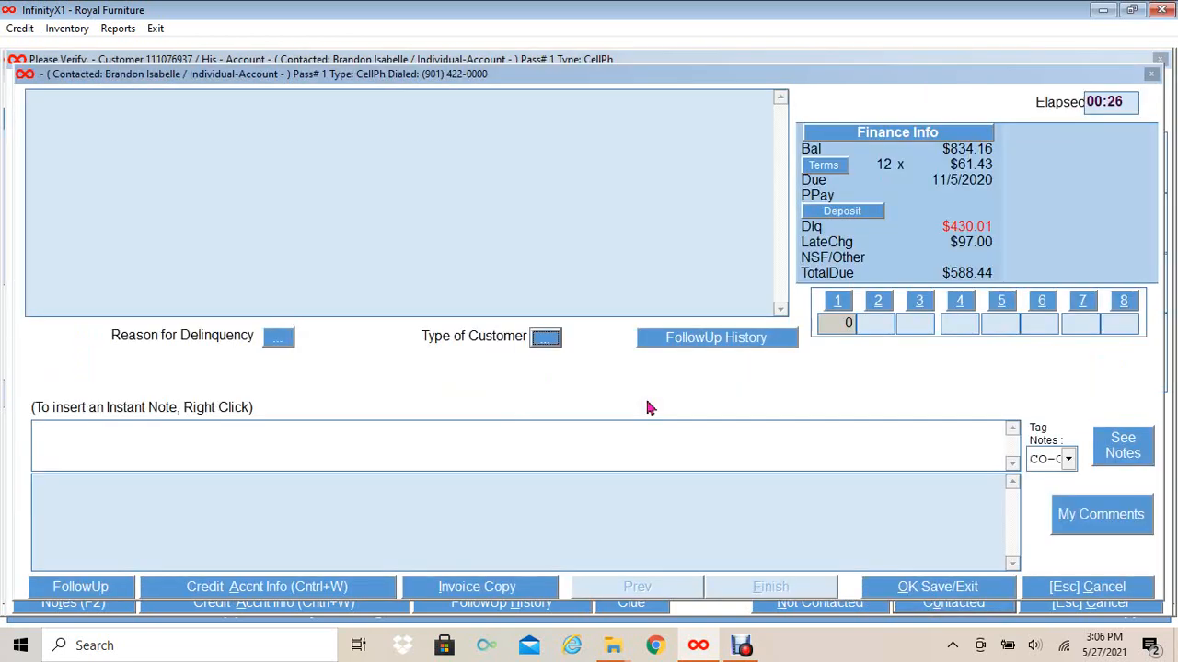
- Set the delinquency reason to CNEX (contract not explained) and save the contact note
{"action": "left_click", "coordinate": [278, 340]}
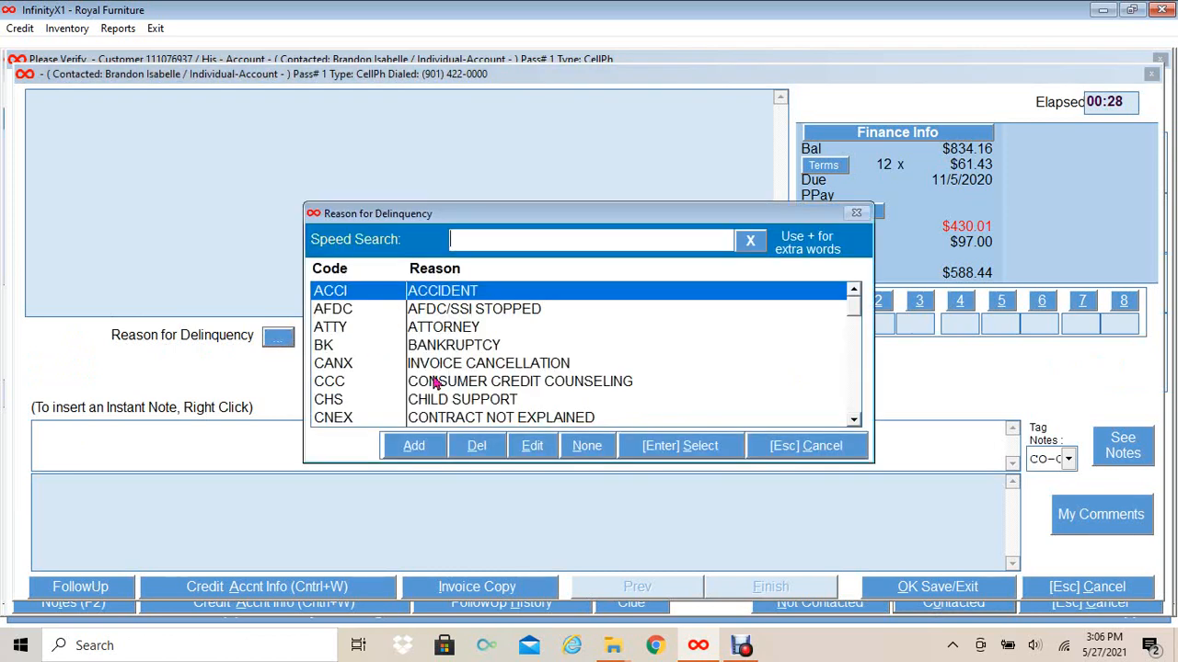
{"action": "left_click", "coordinate": [439, 417]}
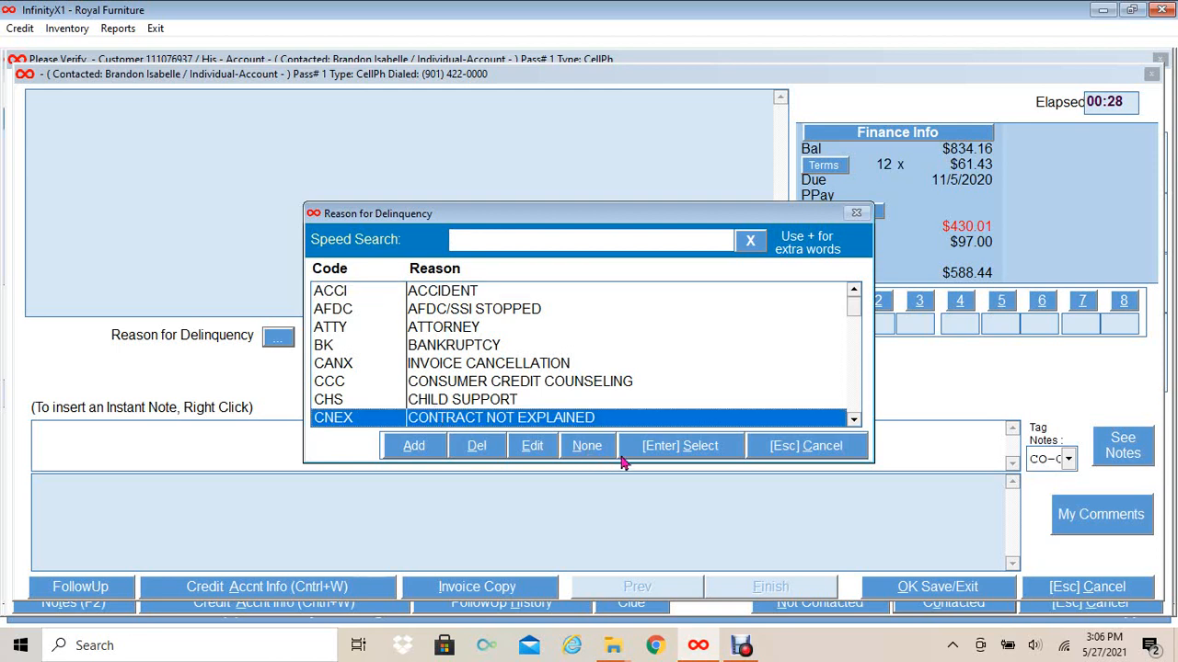
{"action": "left_click", "coordinate": [677, 446]}
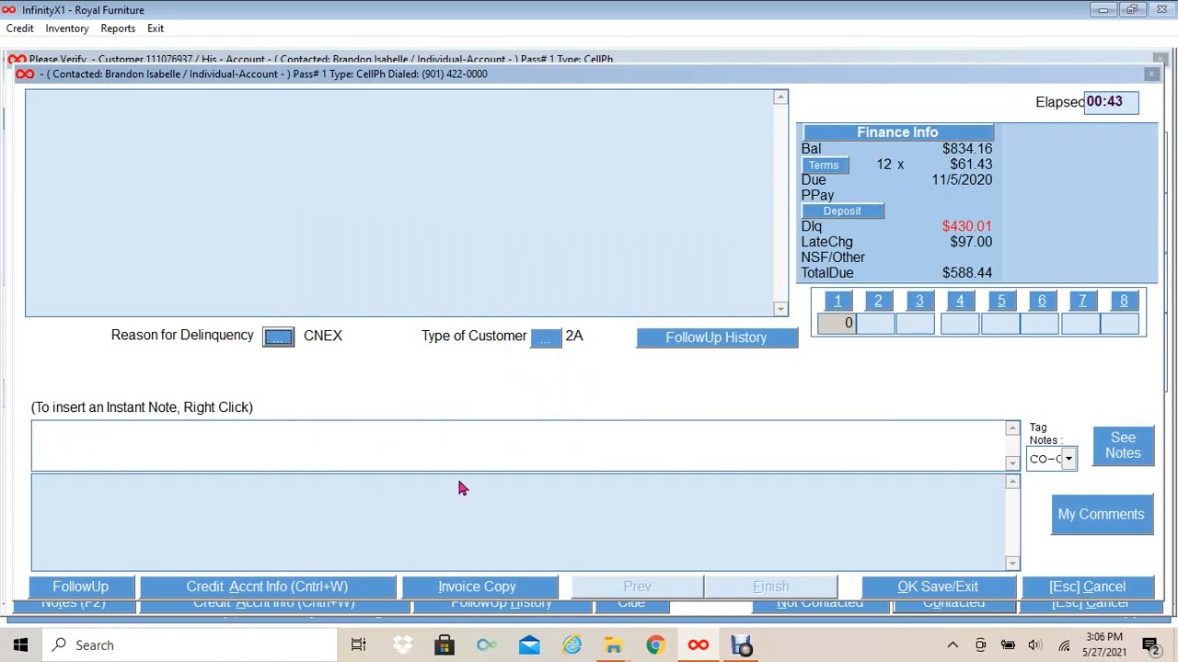
{"action": "left_click", "coordinate": [925, 594]}
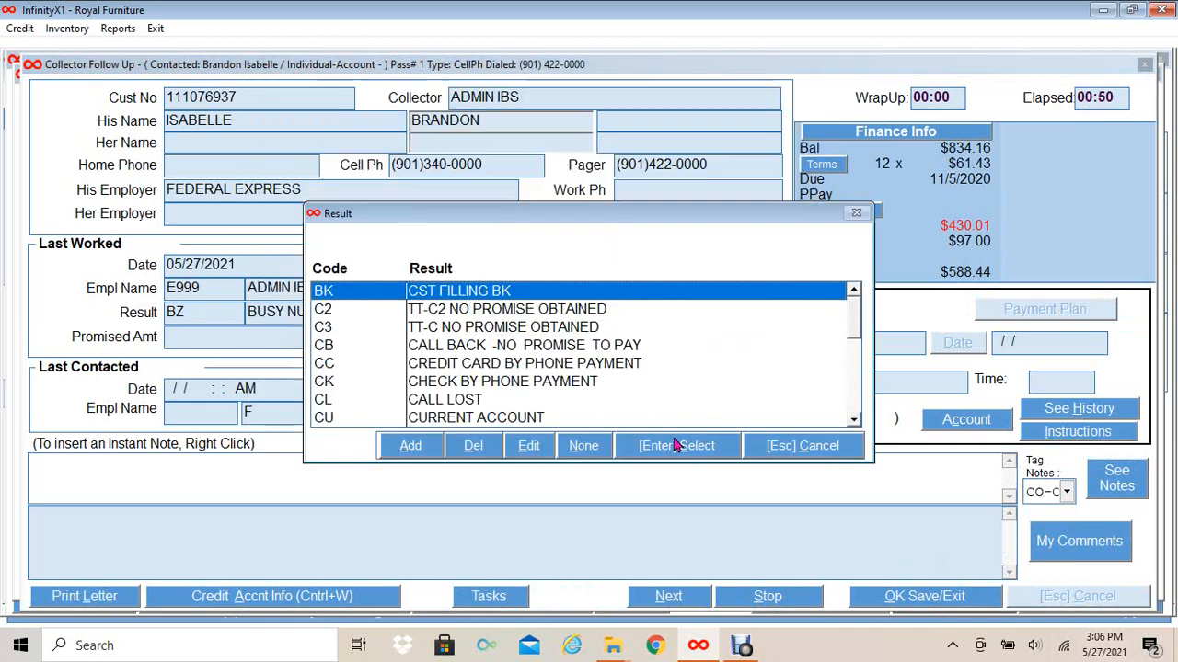
- Choose result CC and start a new card payment owned by the account holder at the account address
{"action": "left_click", "coordinate": [556, 367]}
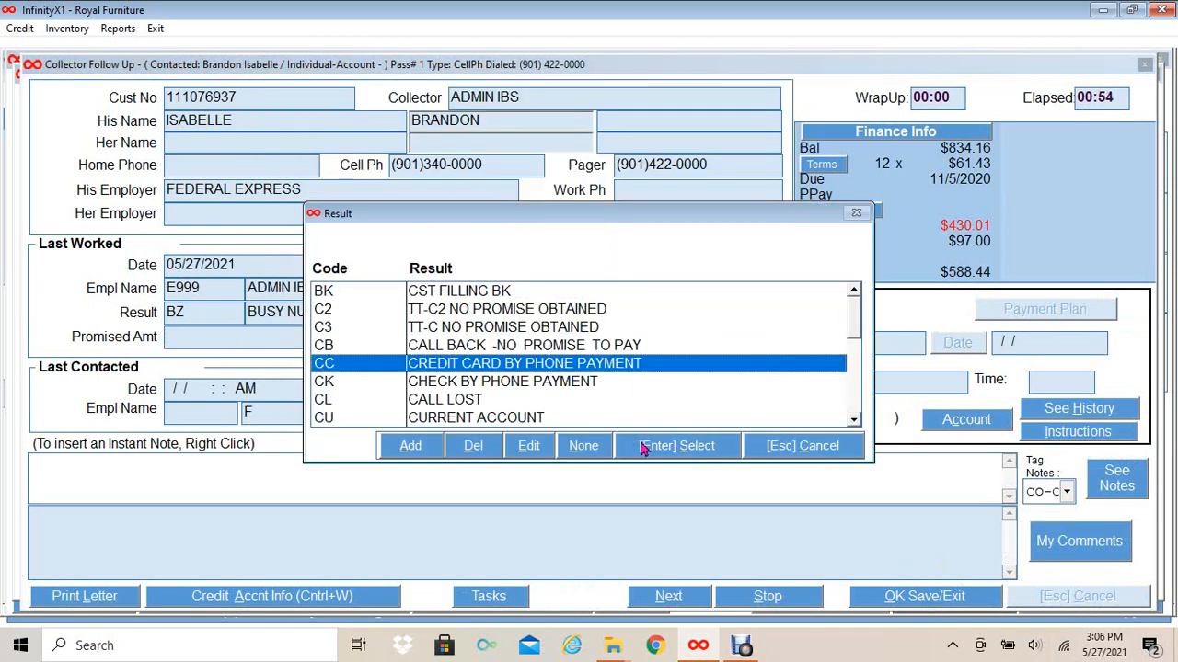
{"action": "left_click", "coordinate": [657, 447]}
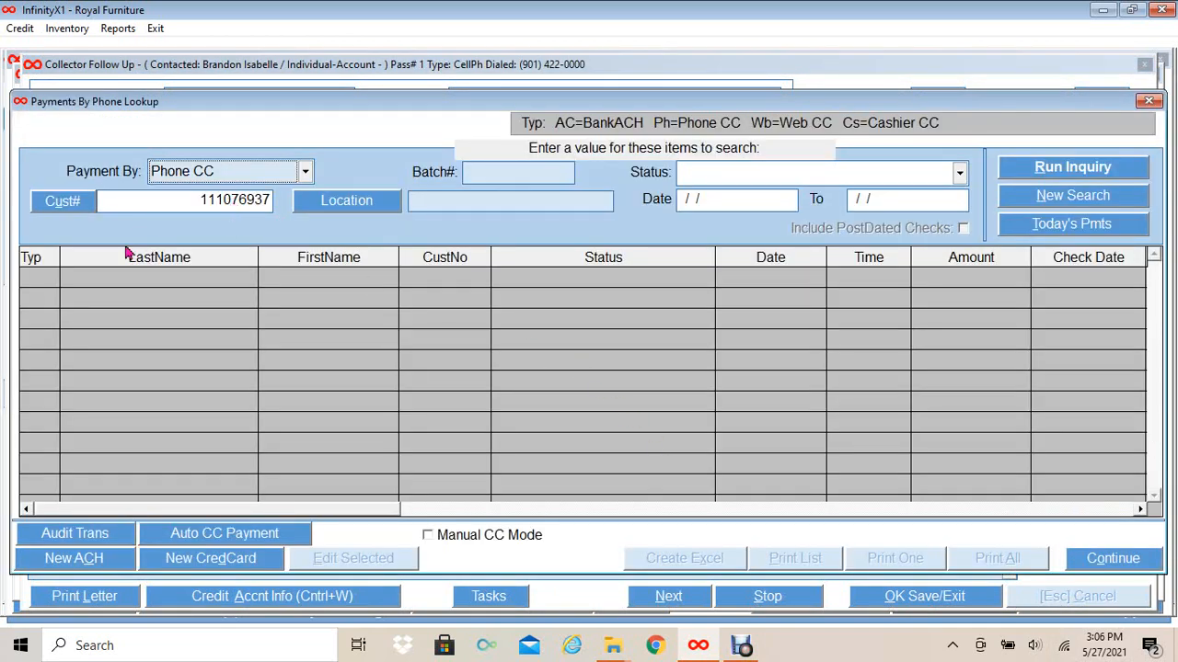
{"action": "left_click", "coordinate": [195, 564]}
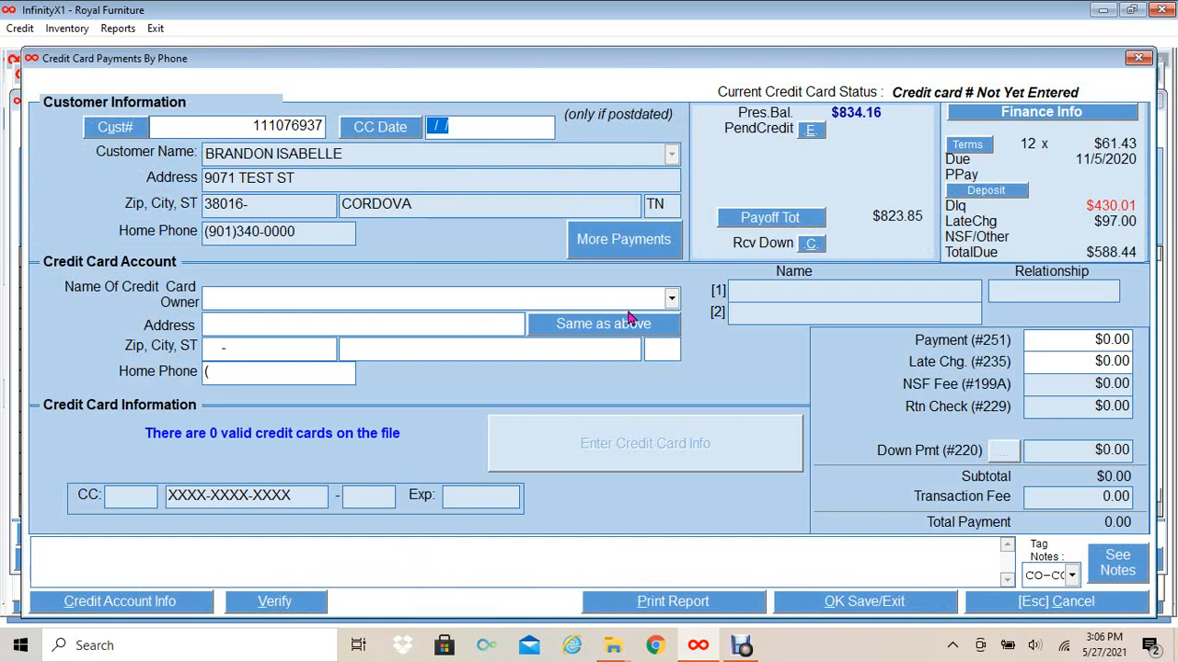
{"action": "left_click", "coordinate": [676, 299]}
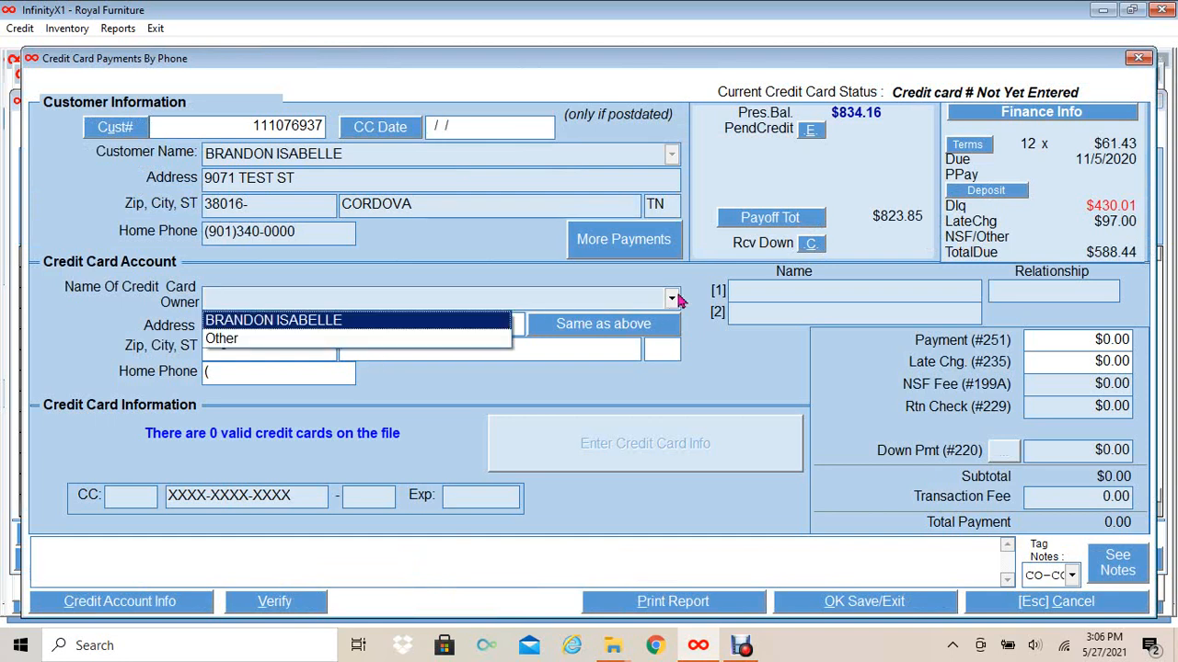
{"action": "left_click", "coordinate": [461, 328]}
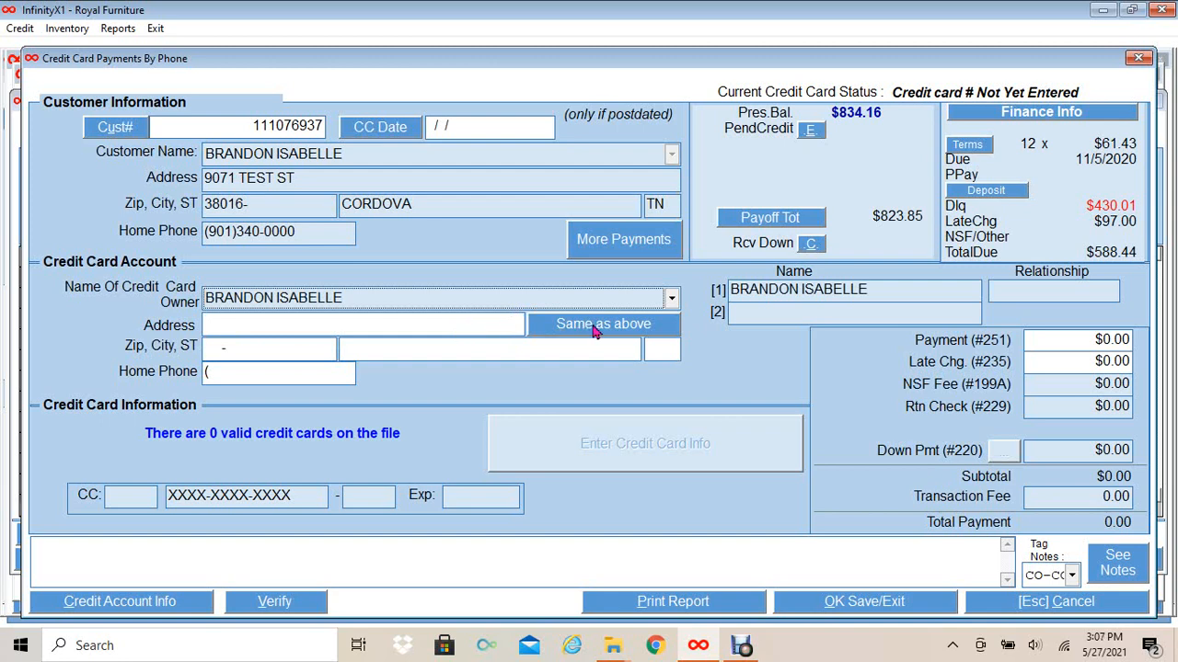
{"action": "left_click", "coordinate": [594, 331]}
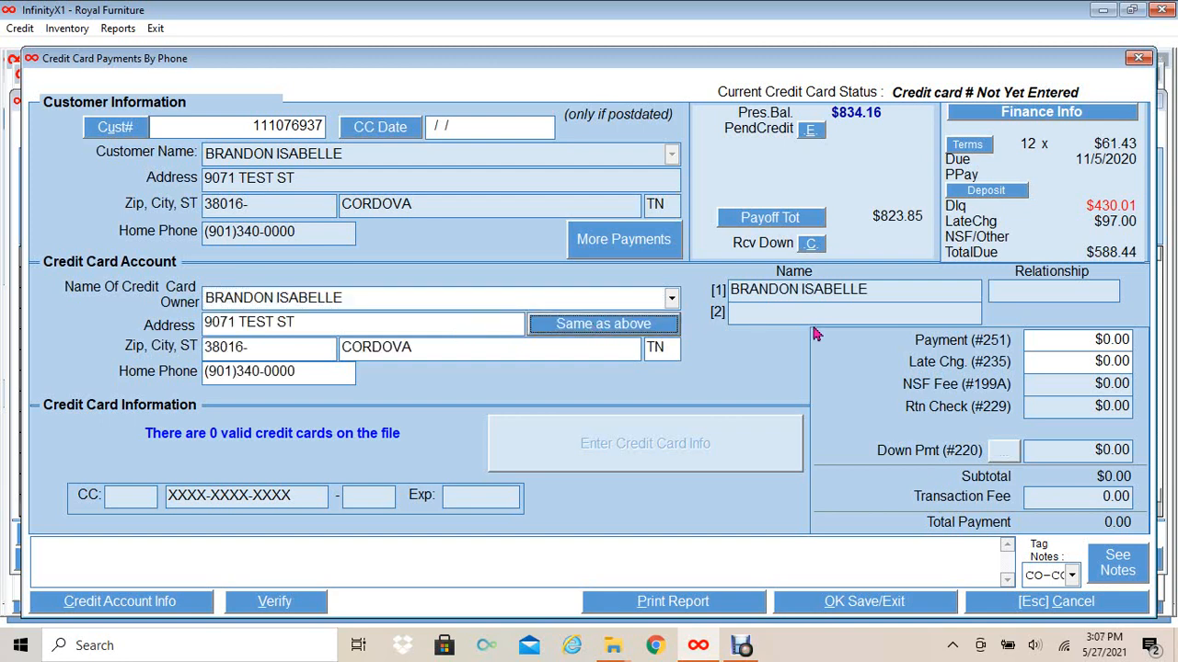
- Enter 61.43 as the Payment (#251) amount and go to future payment scheduling
{"action": "left_click", "coordinate": [1040, 340]}
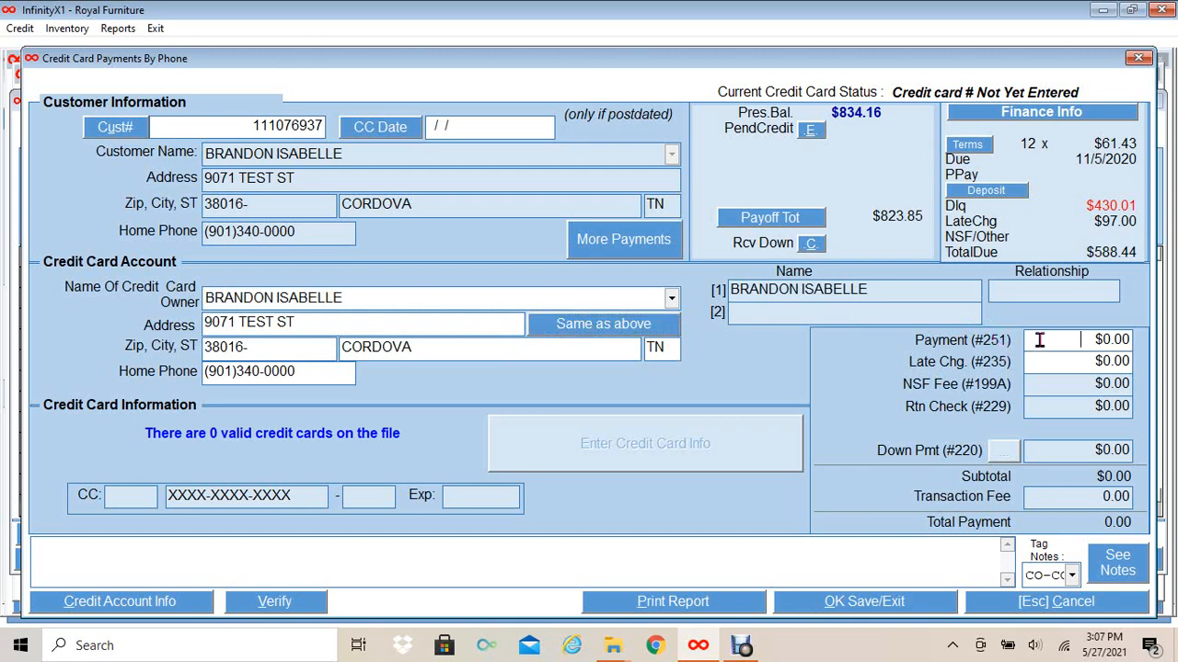
{"action": "type", "text": "61.43"}
{"action": "key", "text": "Tab"}
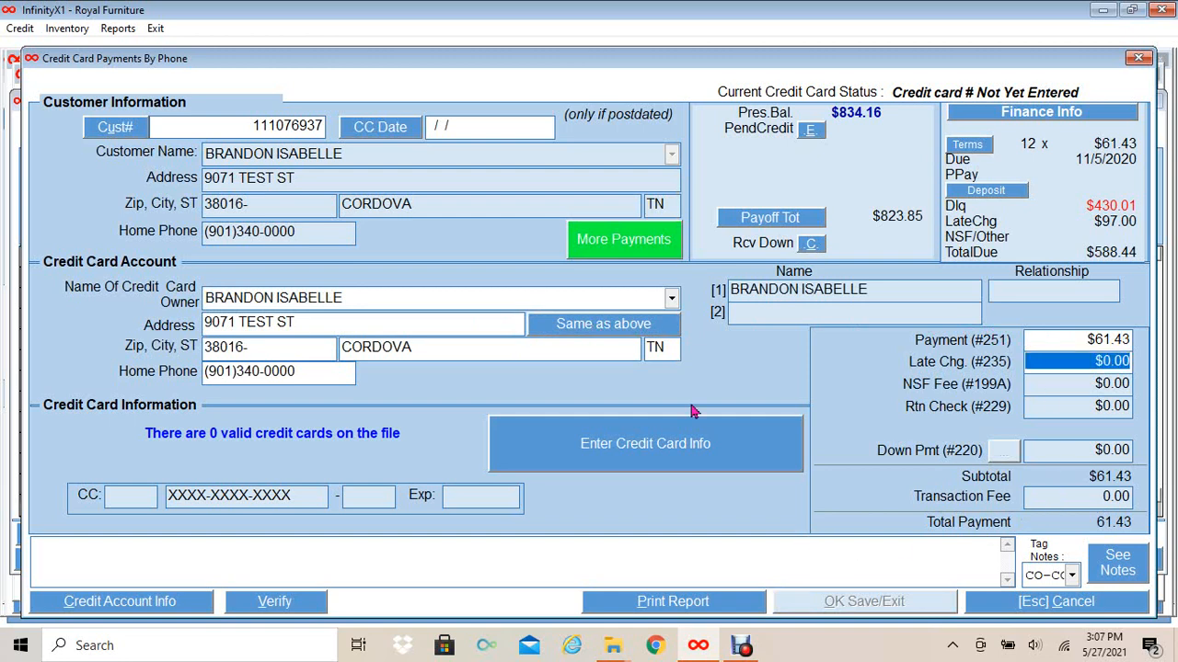
{"action": "left_click", "coordinate": [619, 237]}
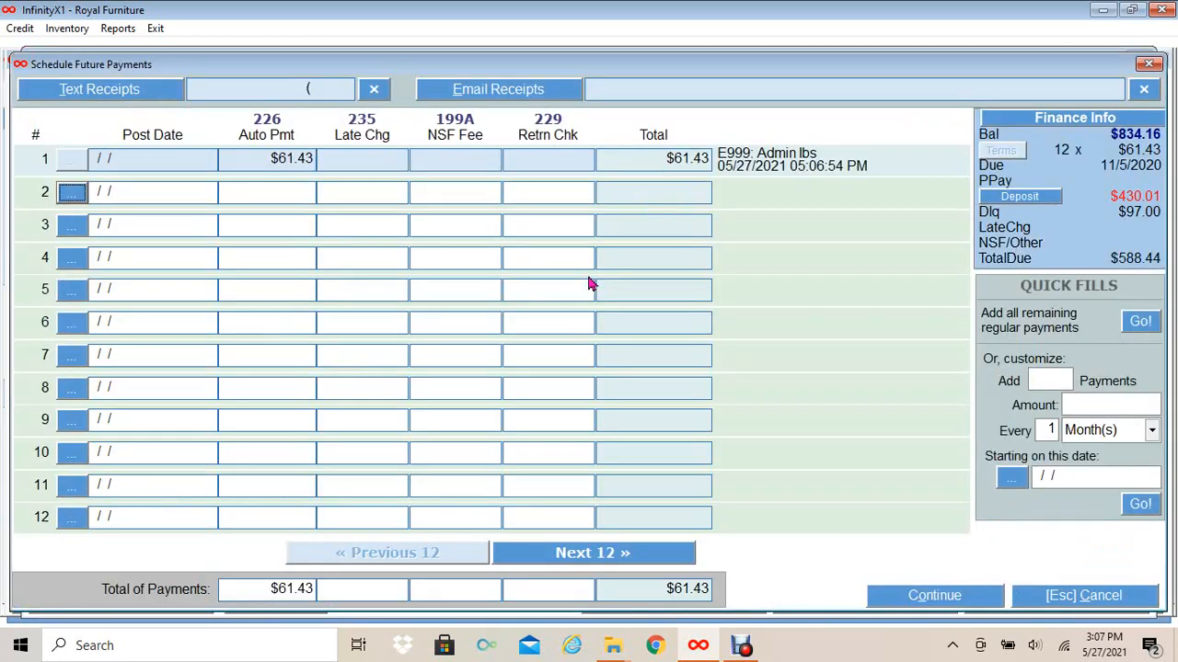
- Quick-fill monthly $61.43 payments from 06/05/2021, adding 12 payments, and accept the schedule
{"action": "left_click", "coordinate": [1076, 406]}
{"action": "type", "text": "61.43"}
{"action": "key", "text": "Tab"}
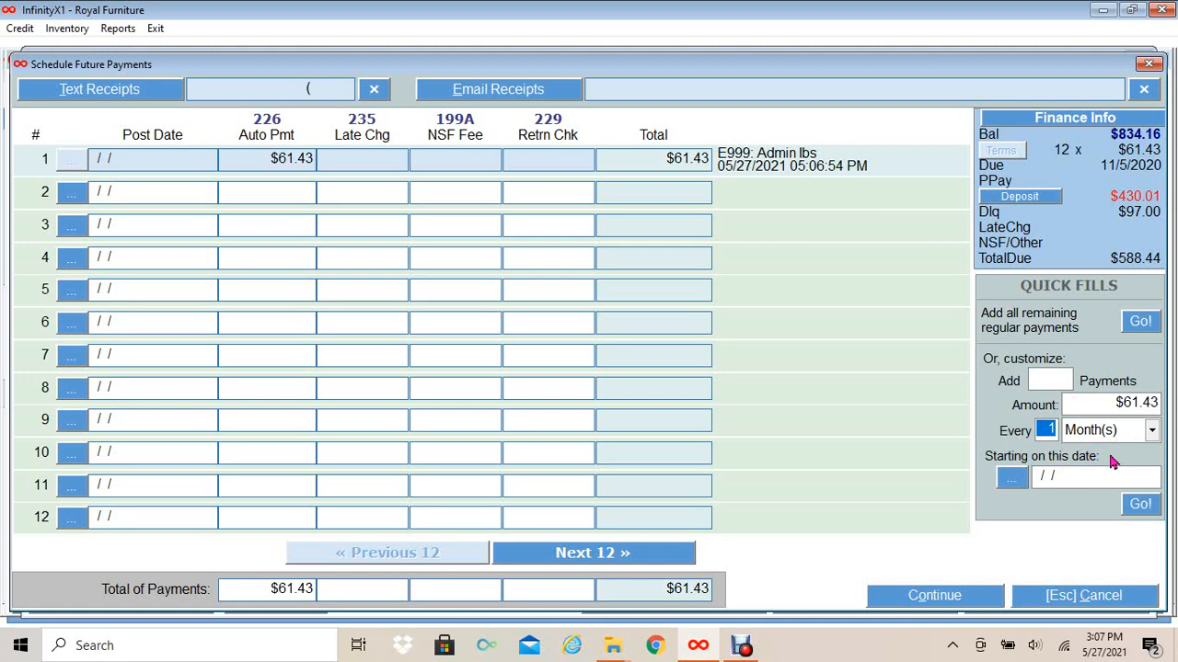
{"action": "left_click", "coordinate": [1011, 479]}
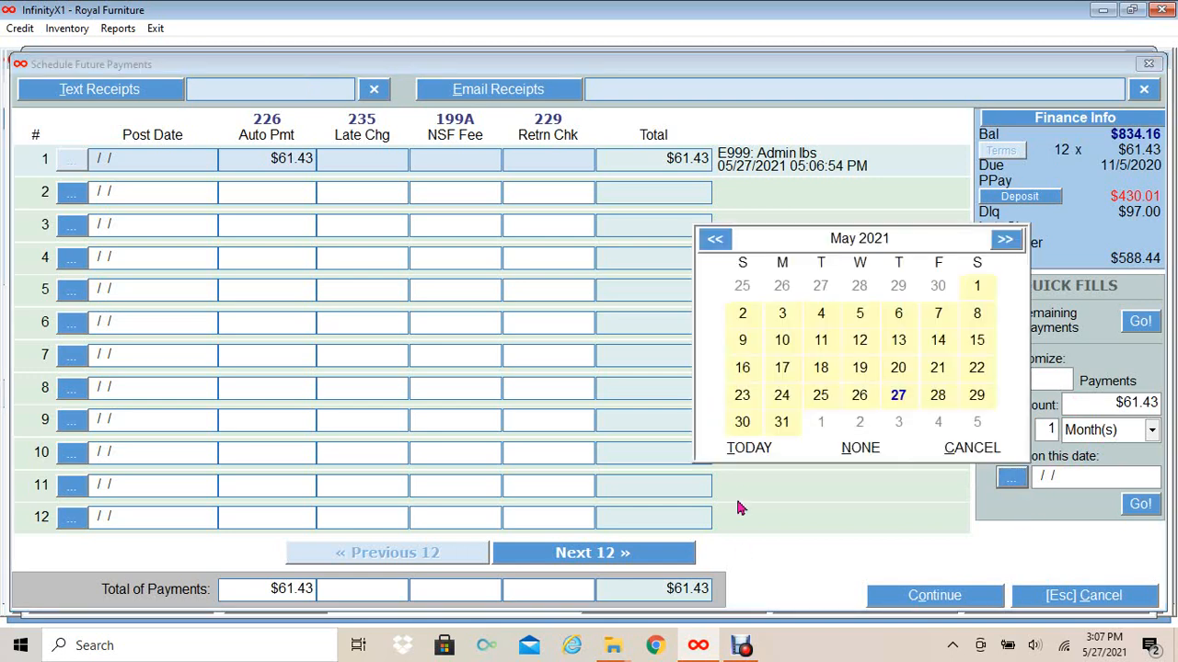
{"action": "left_click", "coordinate": [1004, 240]}
{"action": "left_click", "coordinate": [976, 289]}
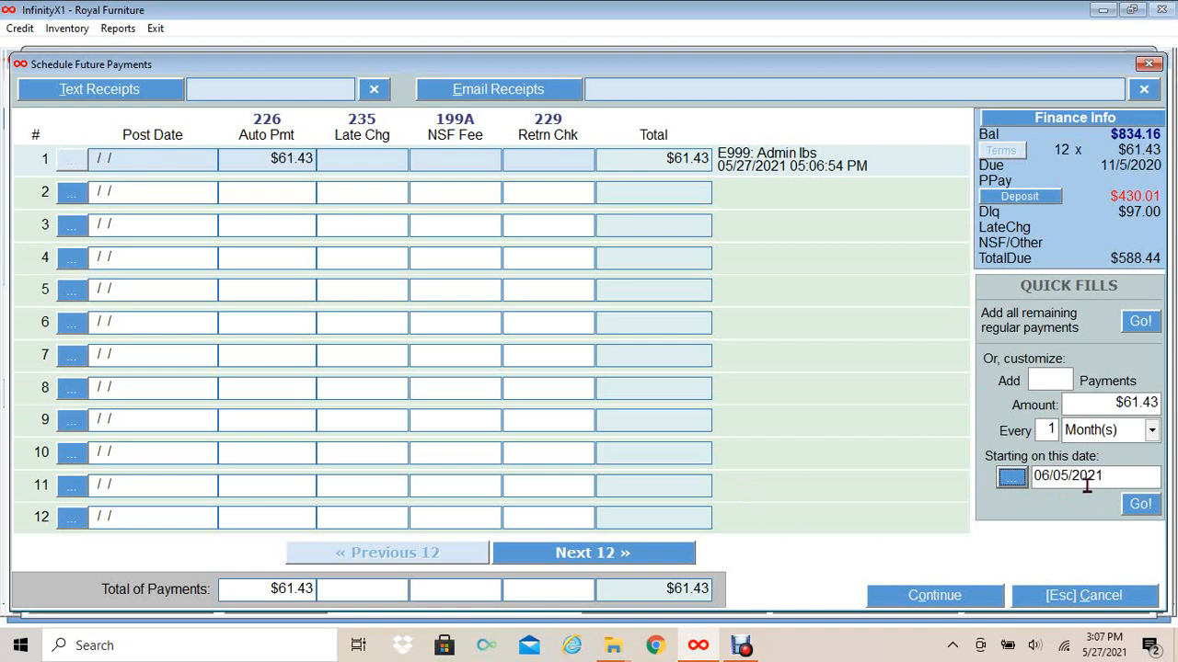
{"action": "left_click", "coordinate": [1030, 377]}
{"action": "type", "text": "12"}
{"action": "left_click", "coordinate": [1140, 506]}
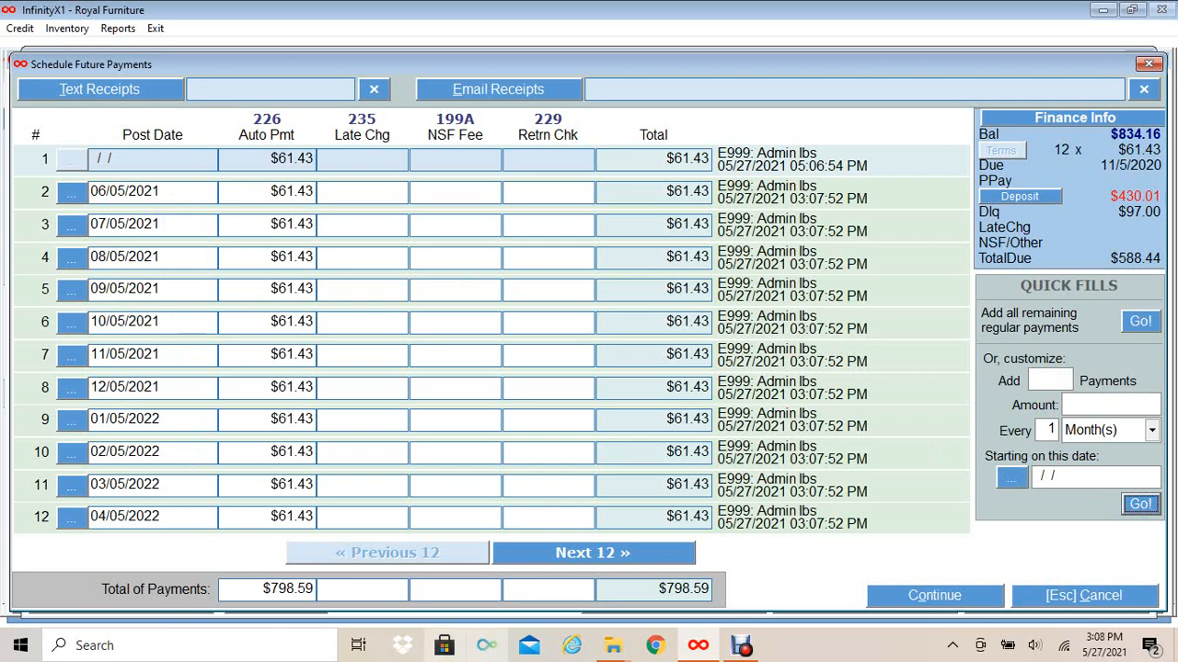
{"action": "left_click", "coordinate": [919, 598]}
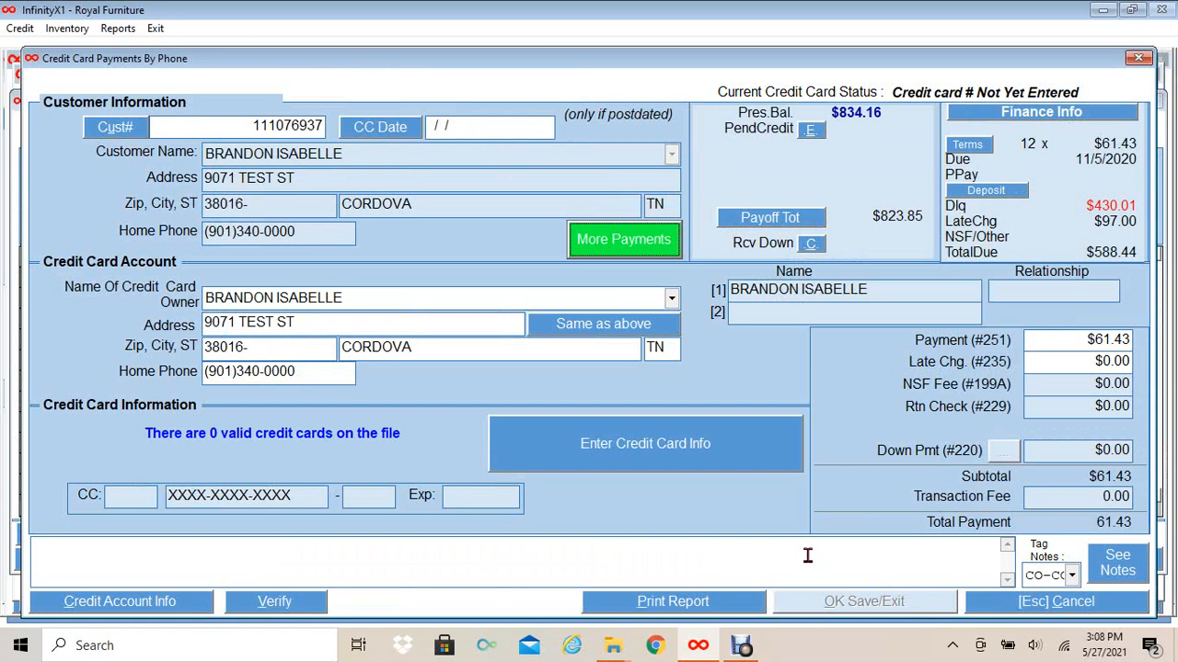
- Enter the customer's card number, expiry, billing zip and CVV, and process the $61.43 charge
{"action": "left_click", "coordinate": [645, 463]}
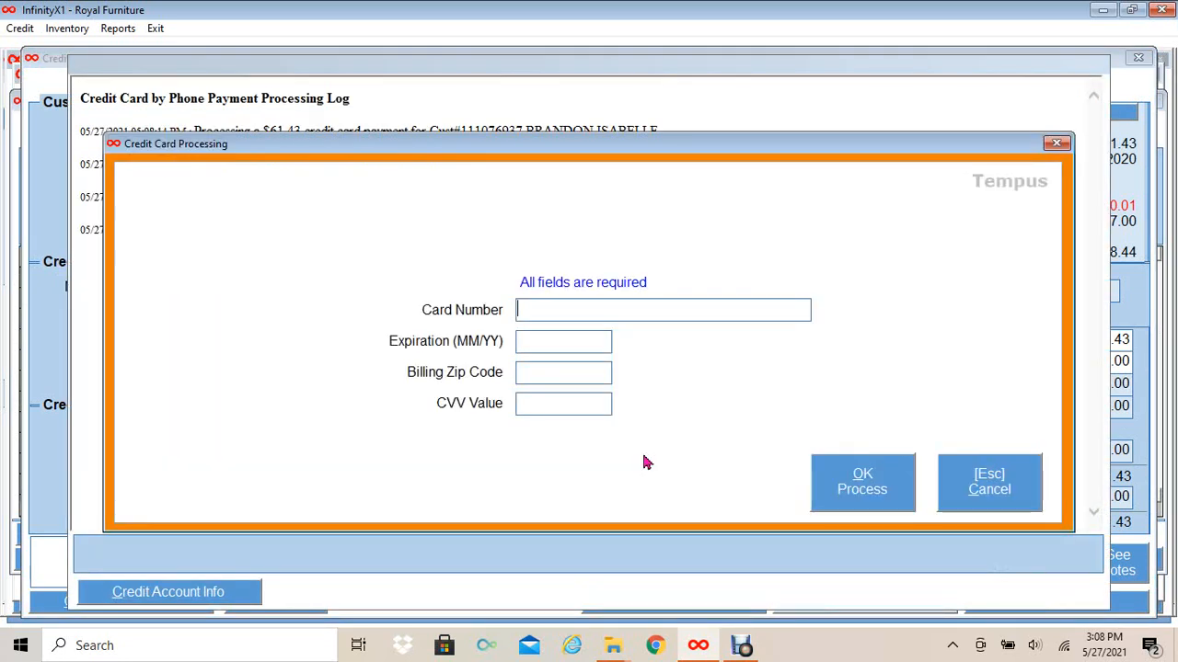
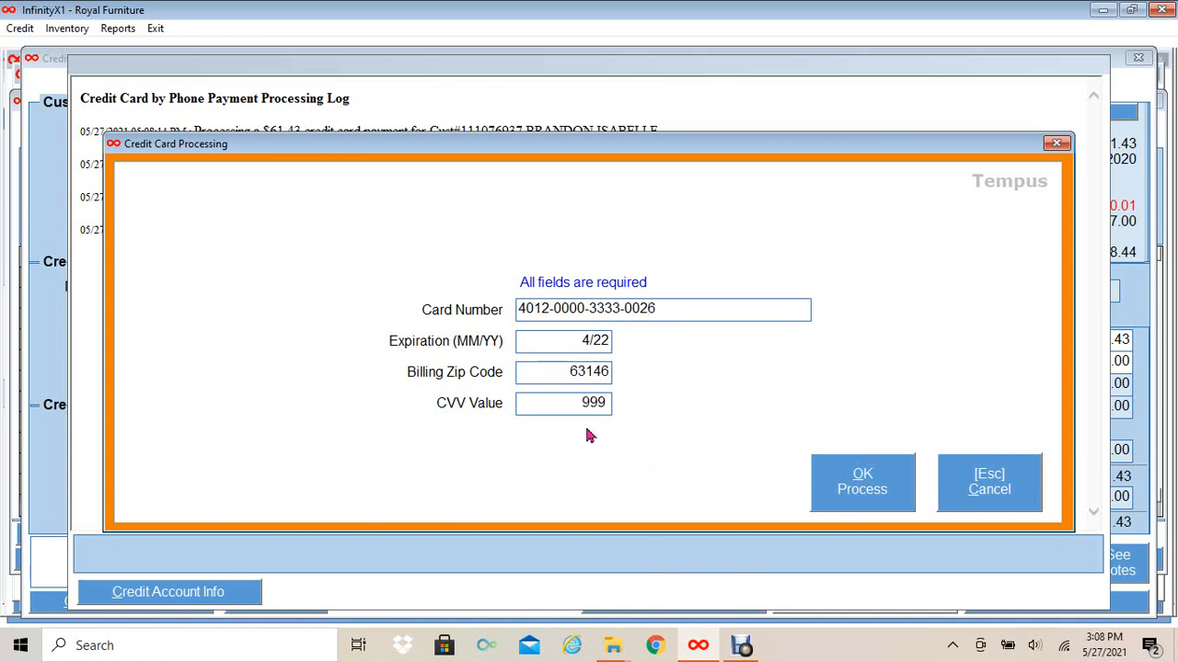
{"action": "left_click", "coordinate": [853, 494]}
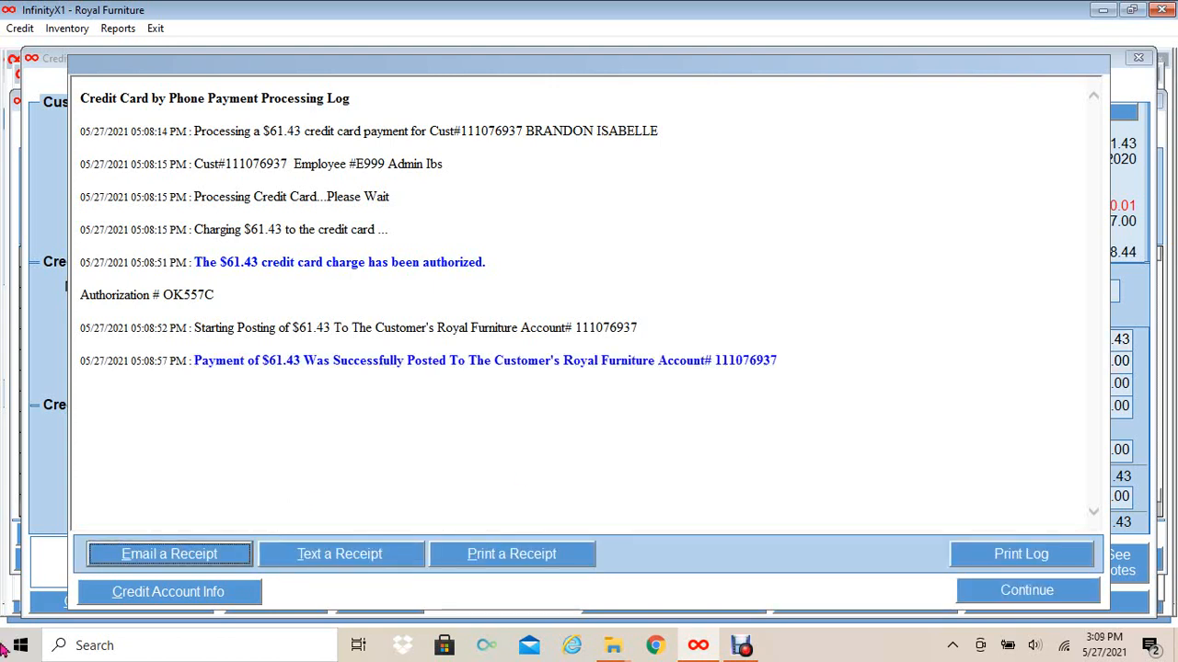
- Start a texted receipt, correct the customer's cell phone number, and select AT&T as carrier
{"action": "left_click", "coordinate": [376, 558]}
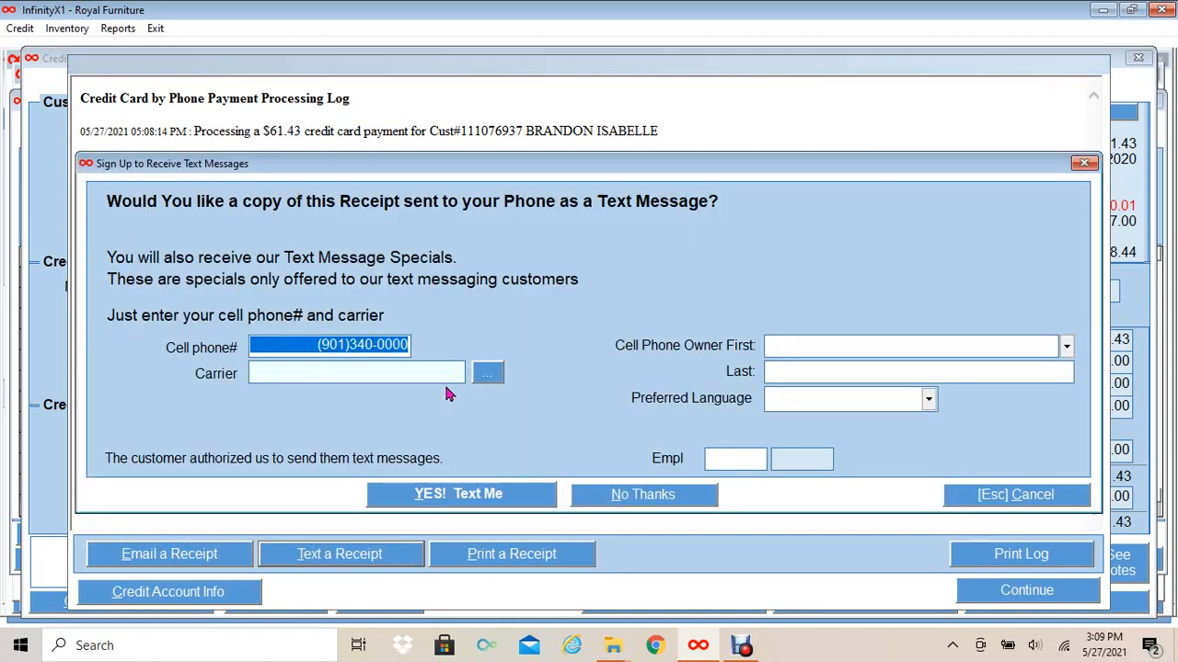
{"action": "left_click", "coordinate": [349, 344]}
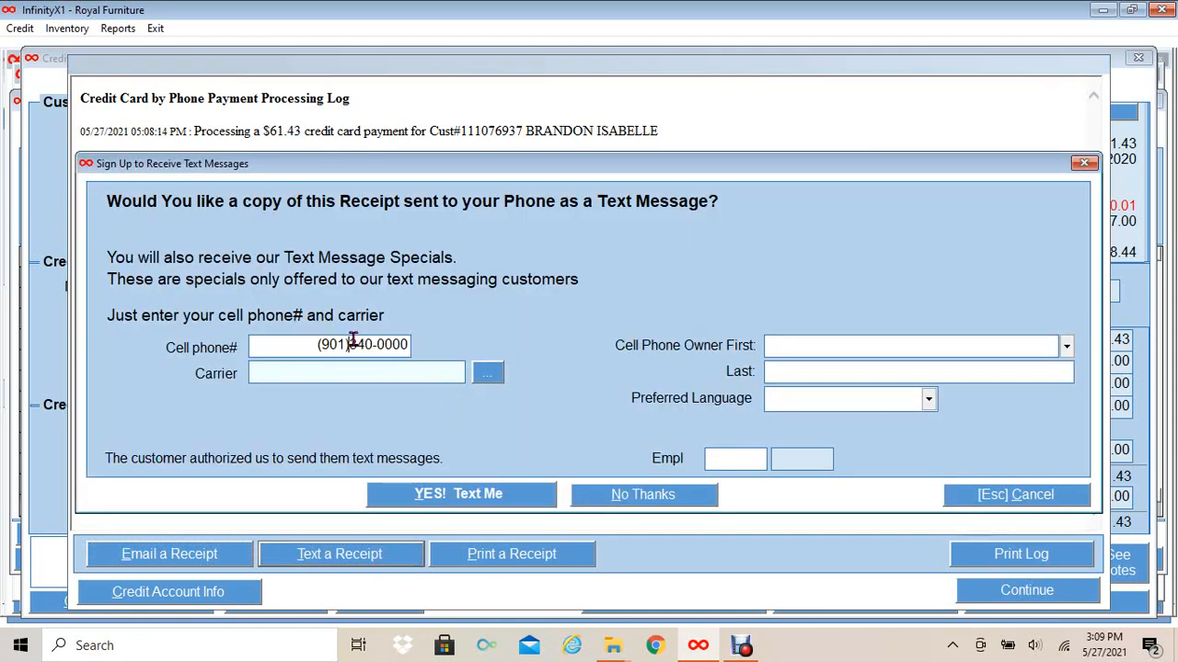
{"action": "type", "text": "00000"}
{"action": "left_click", "coordinate": [488, 373]}
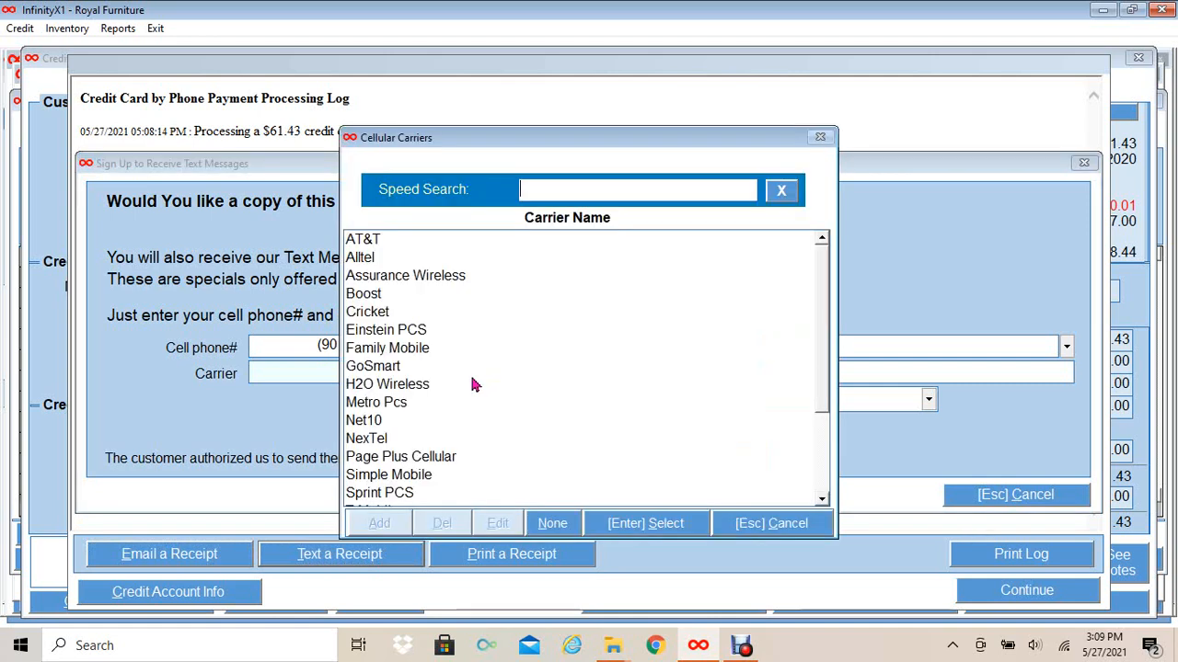
{"action": "left_click", "coordinate": [388, 238]}
{"action": "left_click", "coordinate": [682, 529]}
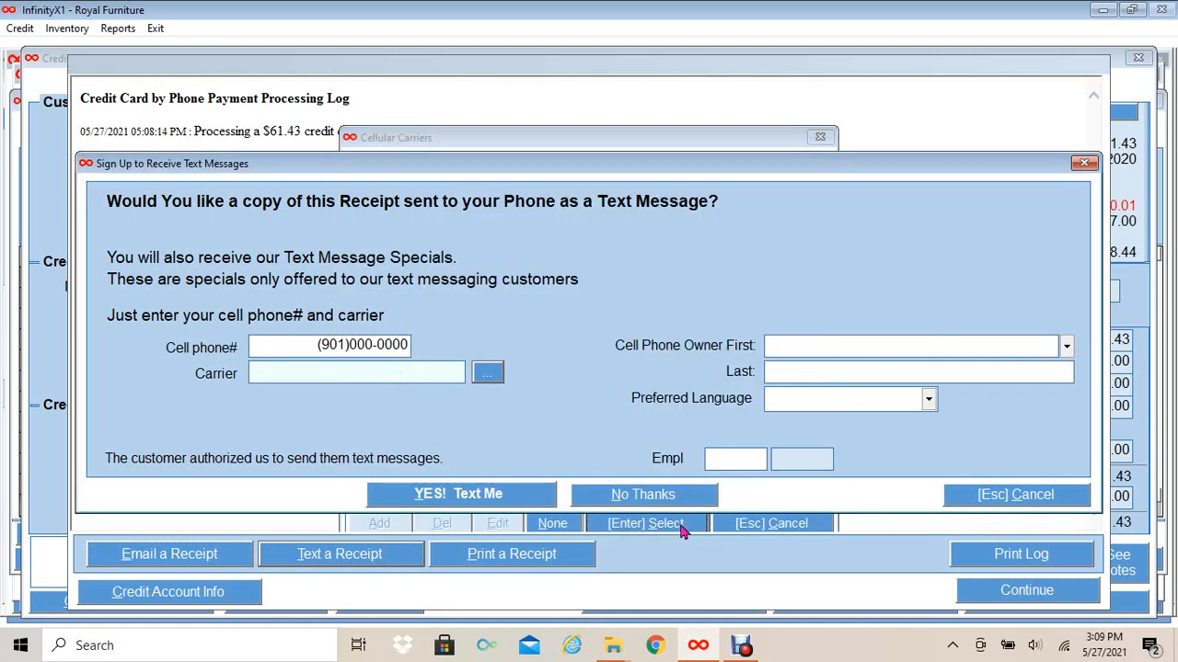
- Set the customer as phone owner, English as language, enter the employee ID, and send the text
{"action": "left_click", "coordinate": [1067, 346]}
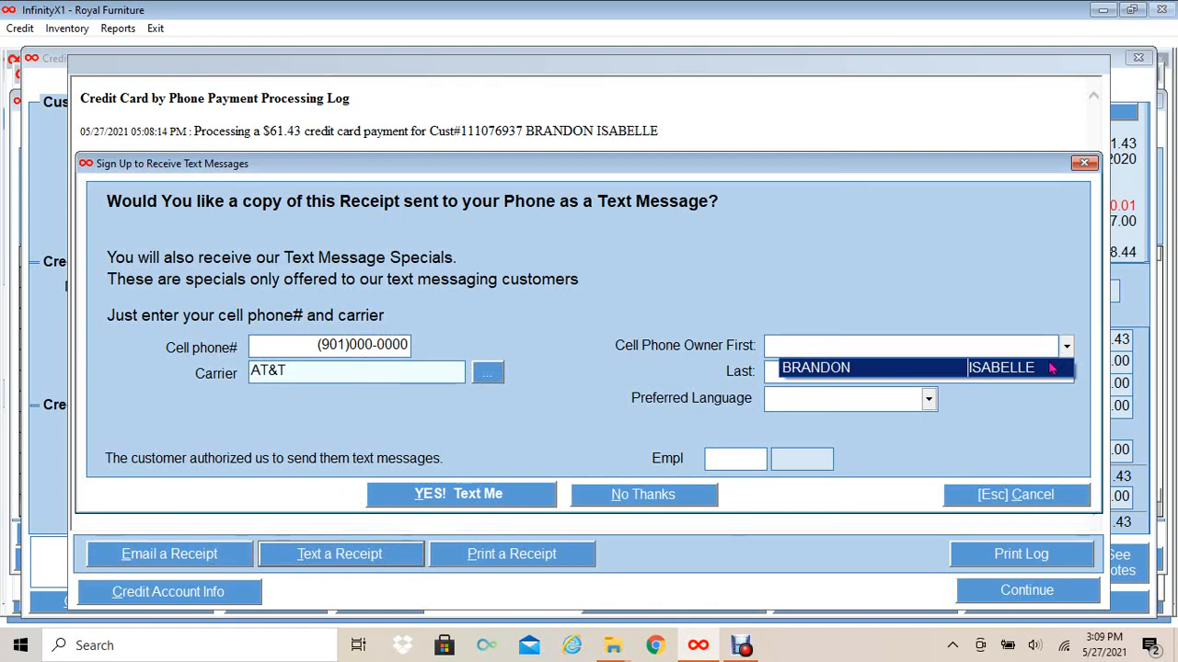
{"action": "left_click", "coordinate": [1049, 368]}
{"action": "left_click", "coordinate": [928, 398]}
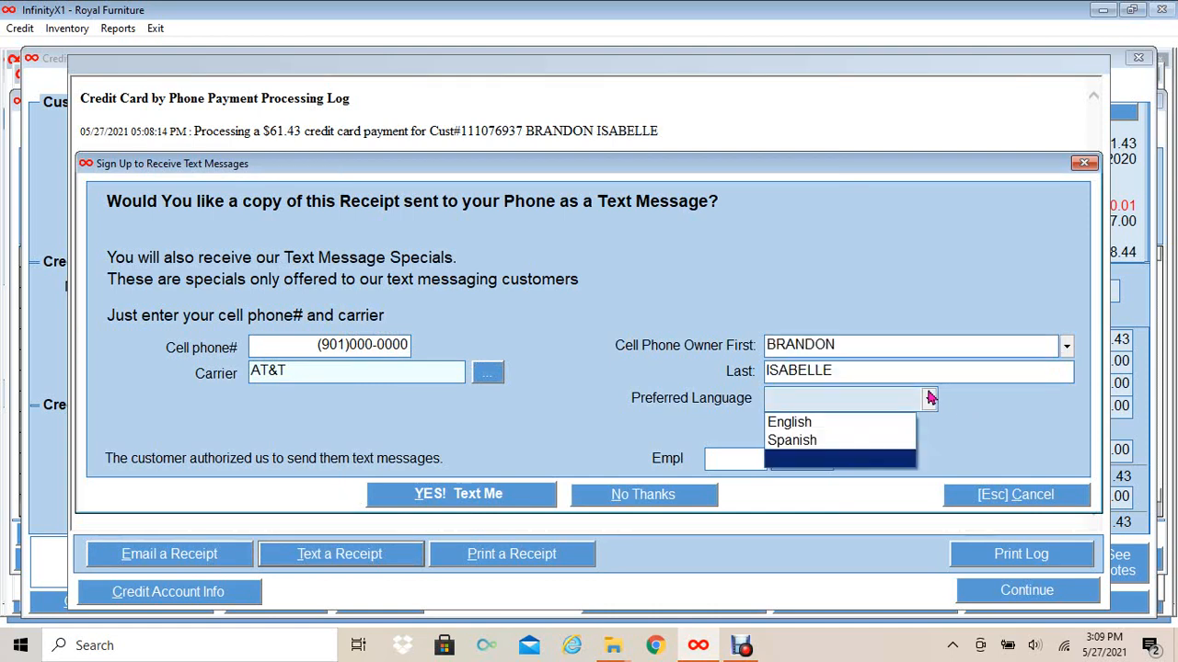
{"action": "left_click", "coordinate": [883, 422]}
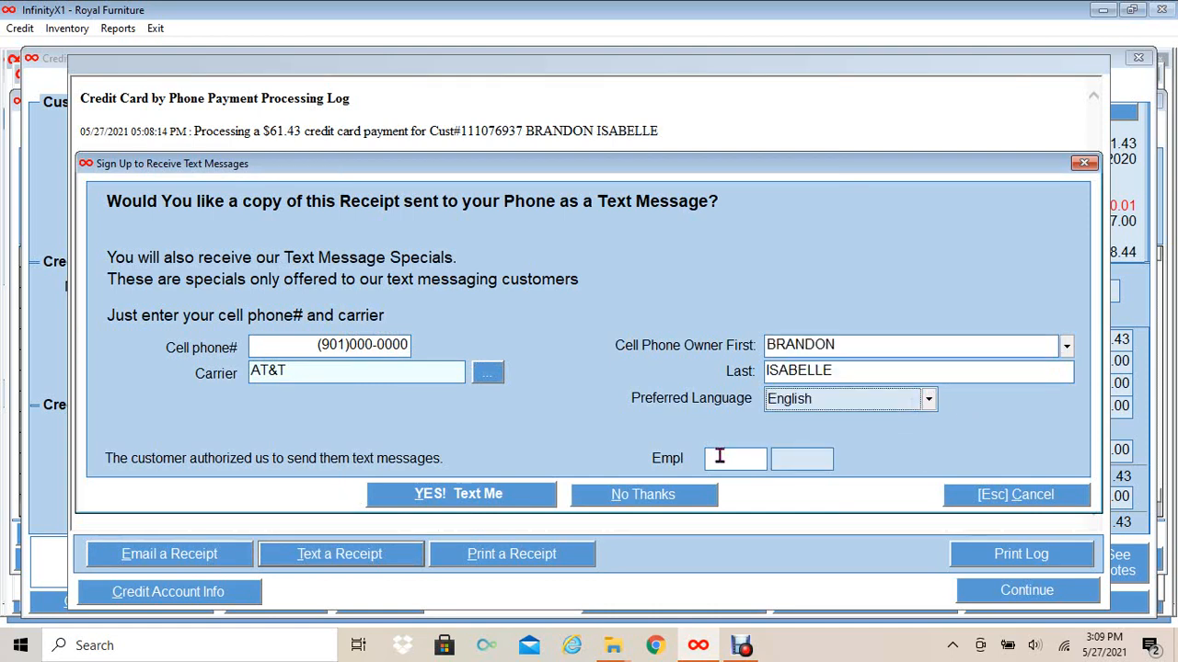
{"action": "left_click", "coordinate": [720, 456]}
{"action": "type", "text": "E099"}
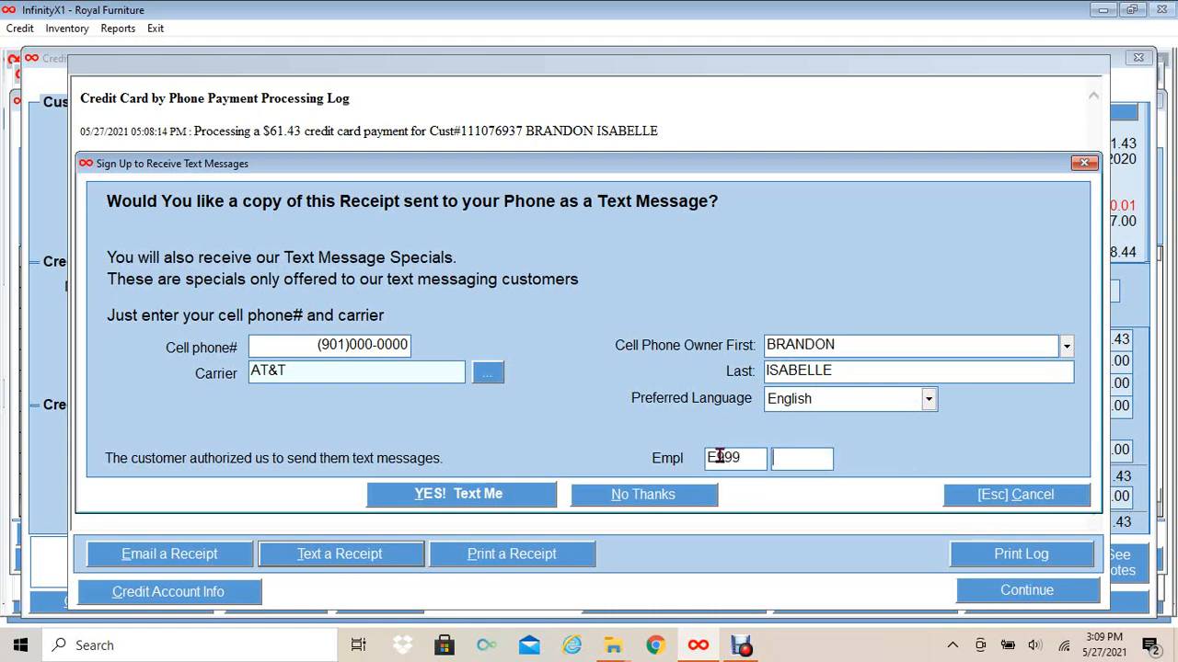
{"action": "type", "text": "****"}
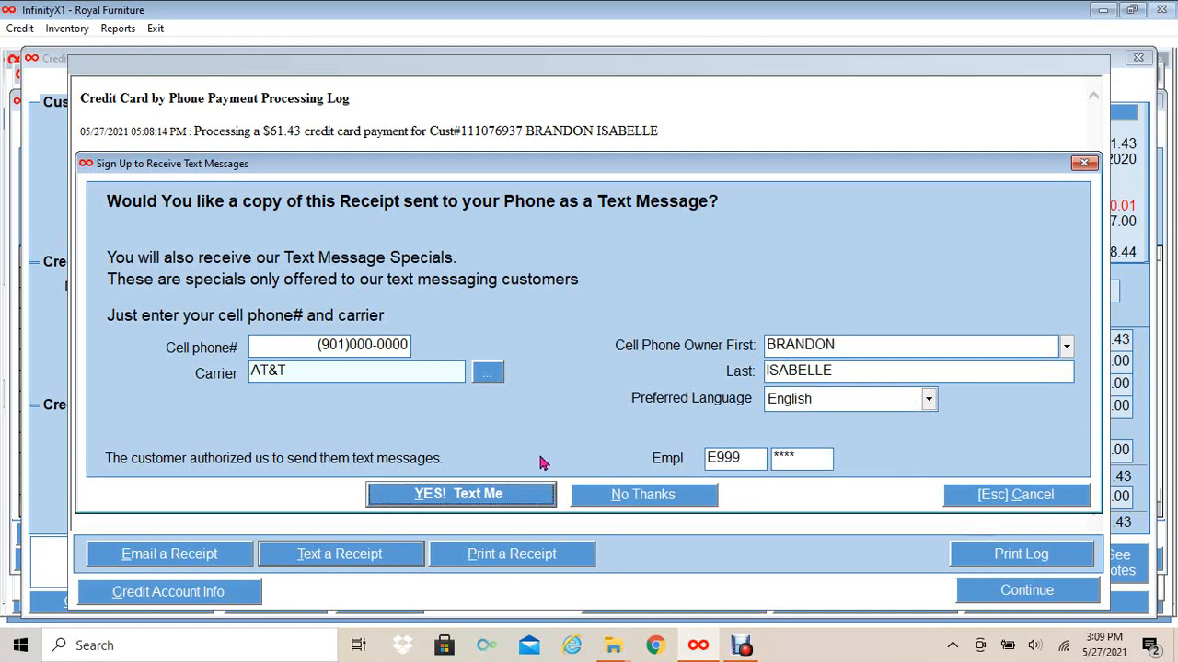
{"action": "left_click", "coordinate": [463, 497]}
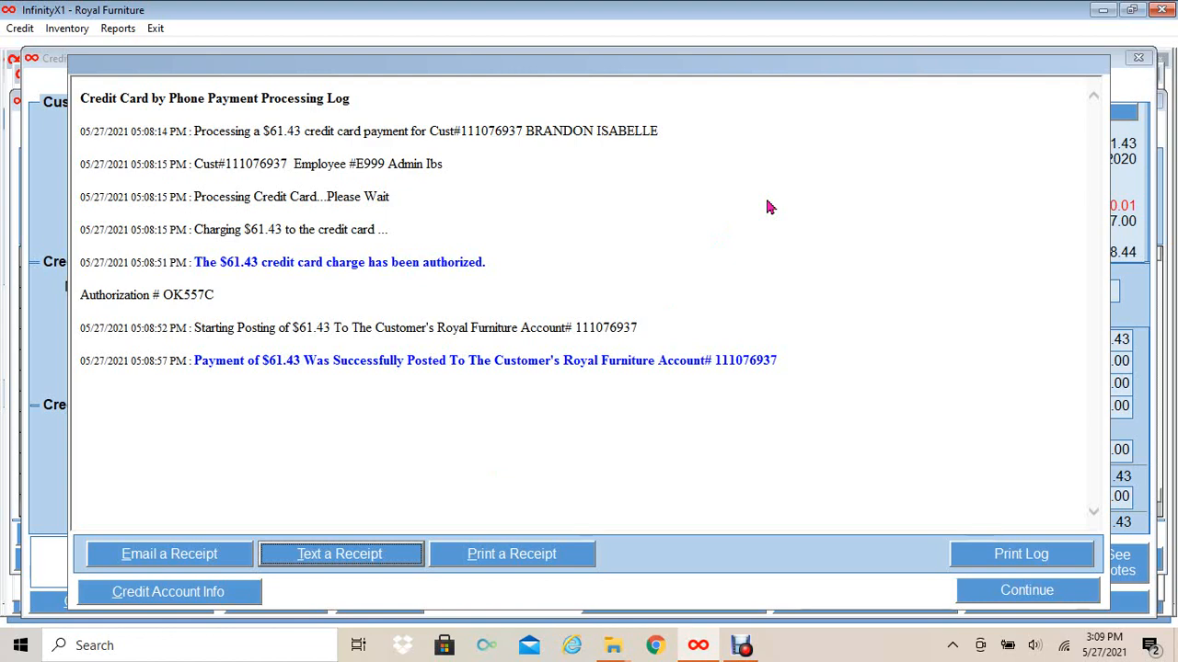
- Open Credit Account Info and review the notes confirming the texted receipt and scheduled payments
{"action": "left_click", "coordinate": [996, 594]}
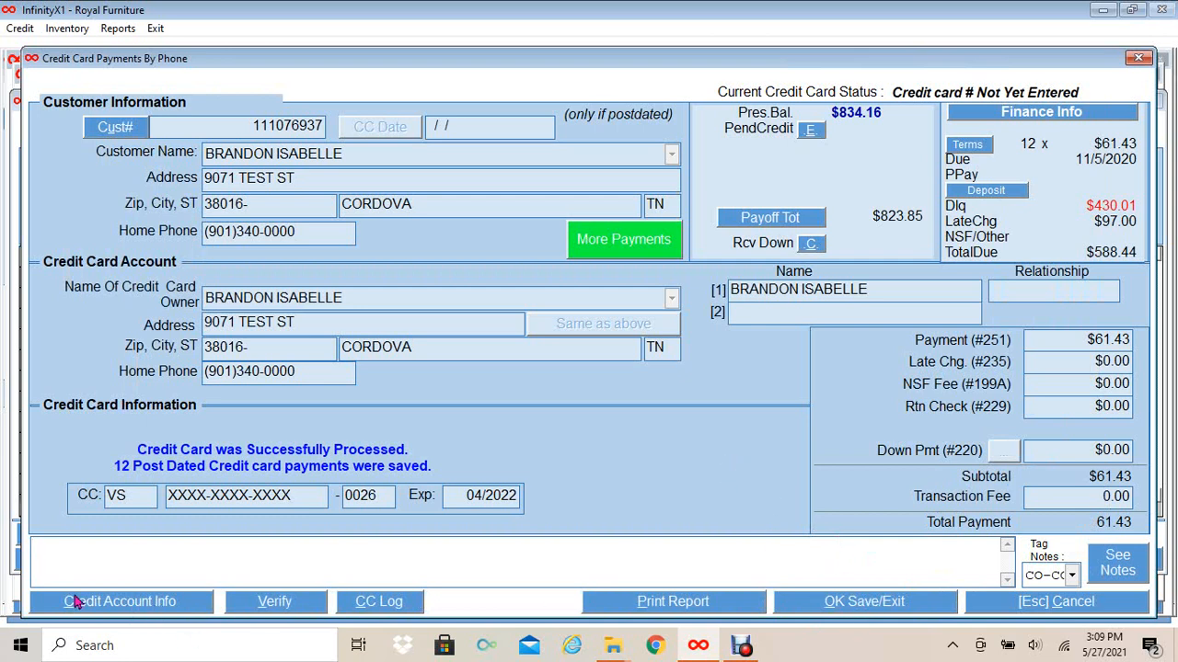
{"action": "left_click", "coordinate": [136, 602]}
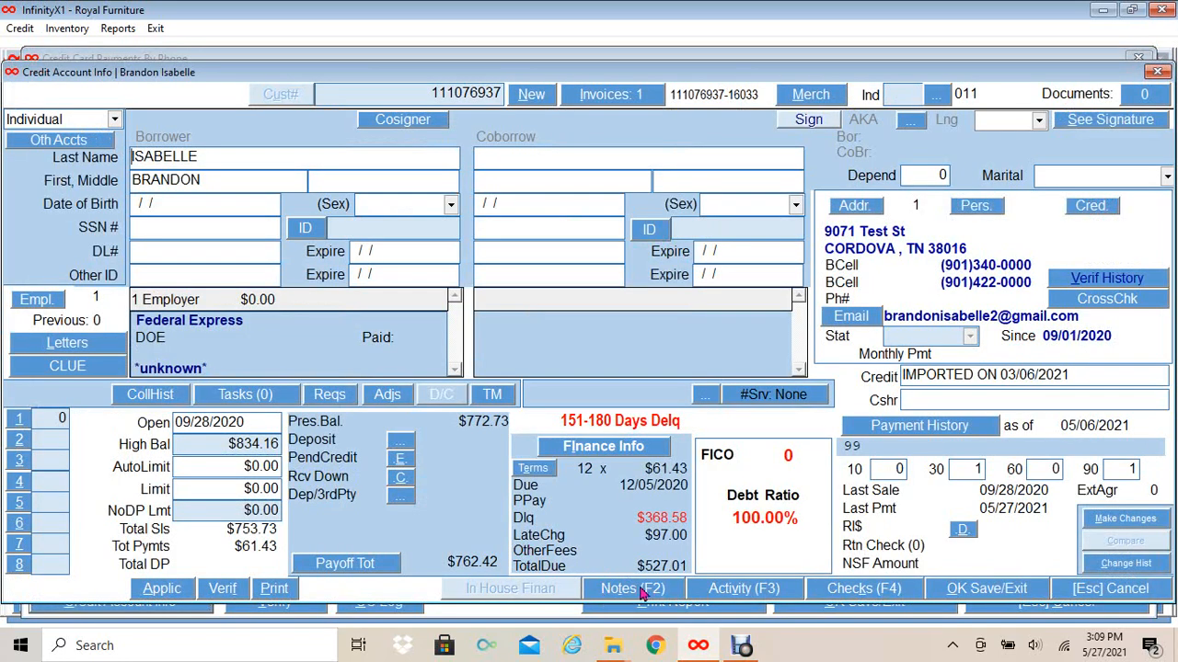
{"action": "left_click", "coordinate": [634, 591]}
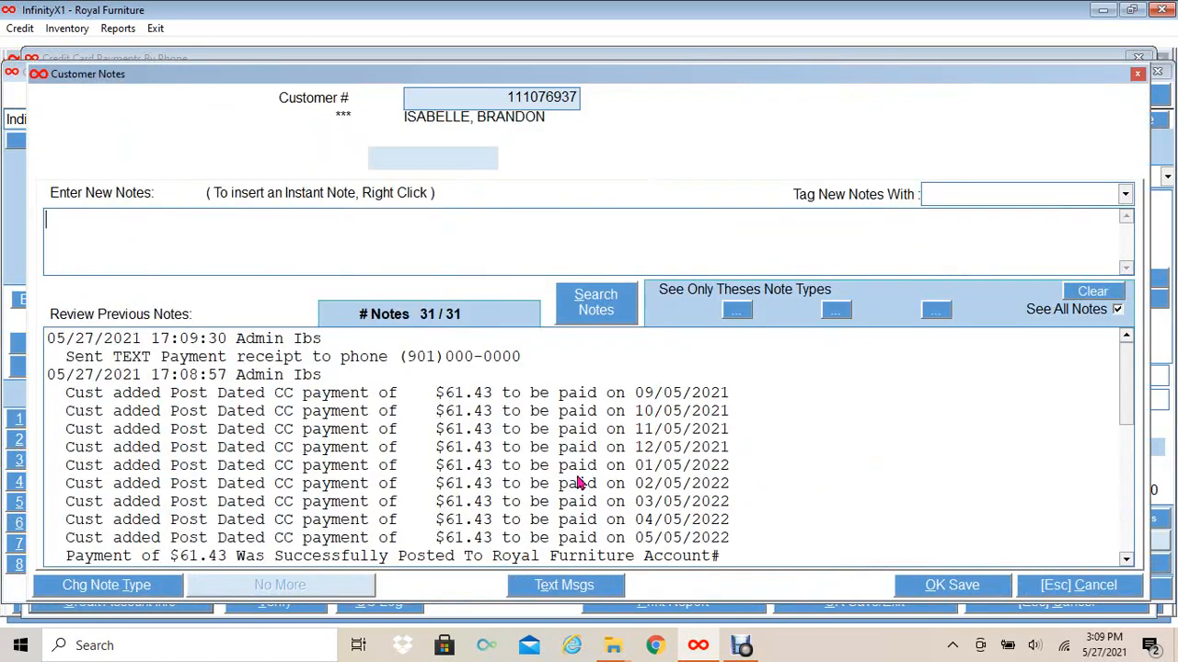
{"action": "scroll", "coordinate": [814, 396], "scroll_direction": "down", "scroll_amount": 5}
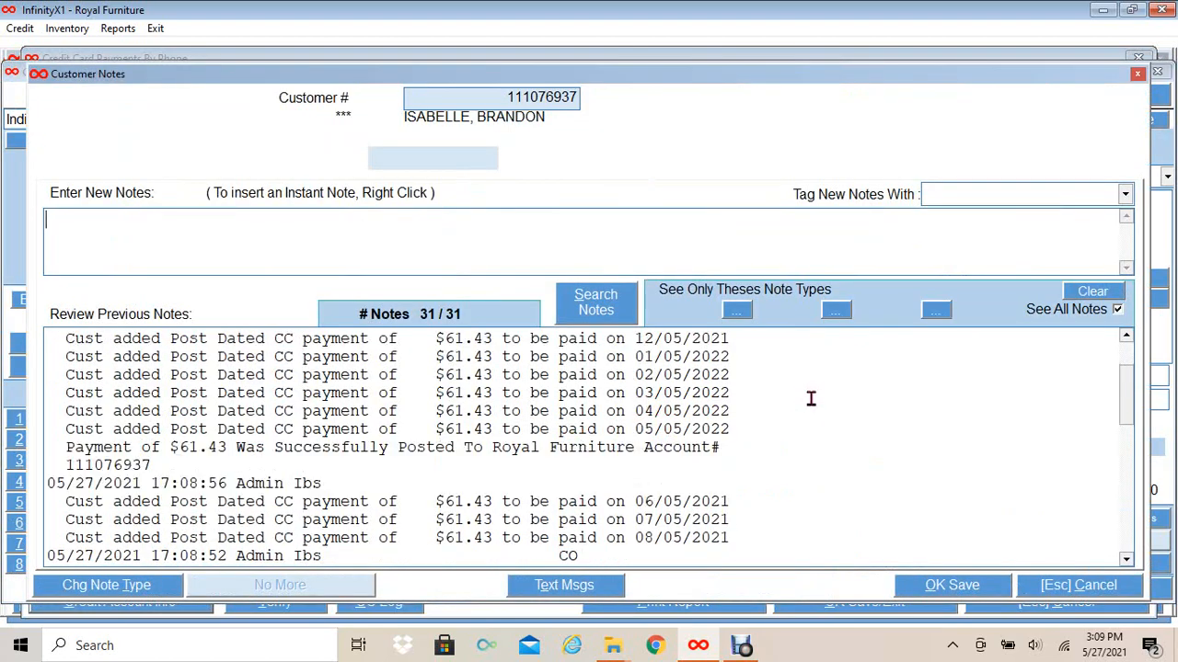
{"action": "scroll", "coordinate": [811, 397], "scroll_direction": "down", "scroll_amount": 2}
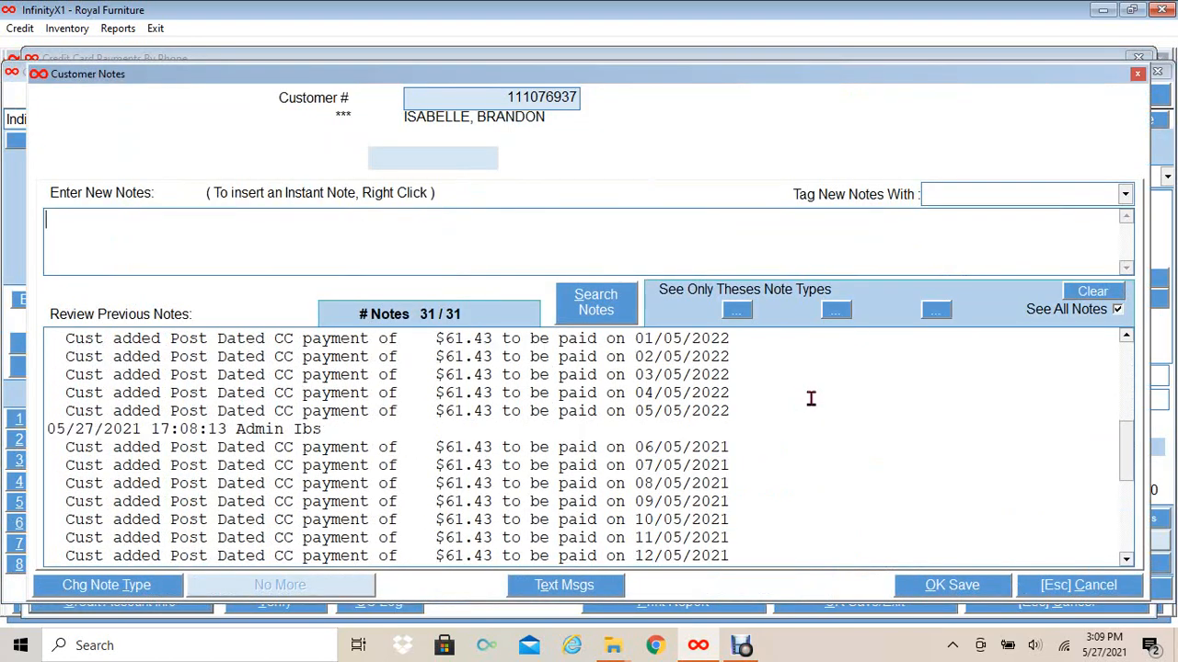
{"action": "scroll", "coordinate": [811, 398], "scroll_direction": "down", "scroll_amount": 2}
{"action": "scroll", "coordinate": [810, 398], "scroll_direction": "up", "scroll_amount": 3}
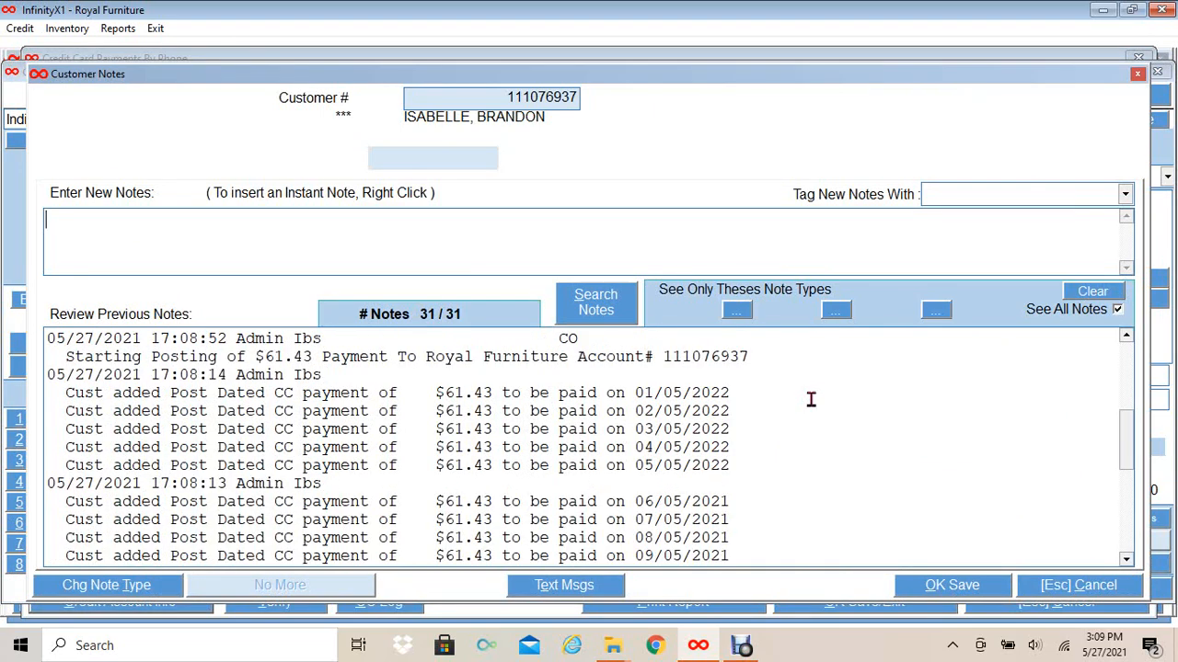
{"action": "scroll", "coordinate": [811, 400], "scroll_direction": "up", "scroll_amount": 6}
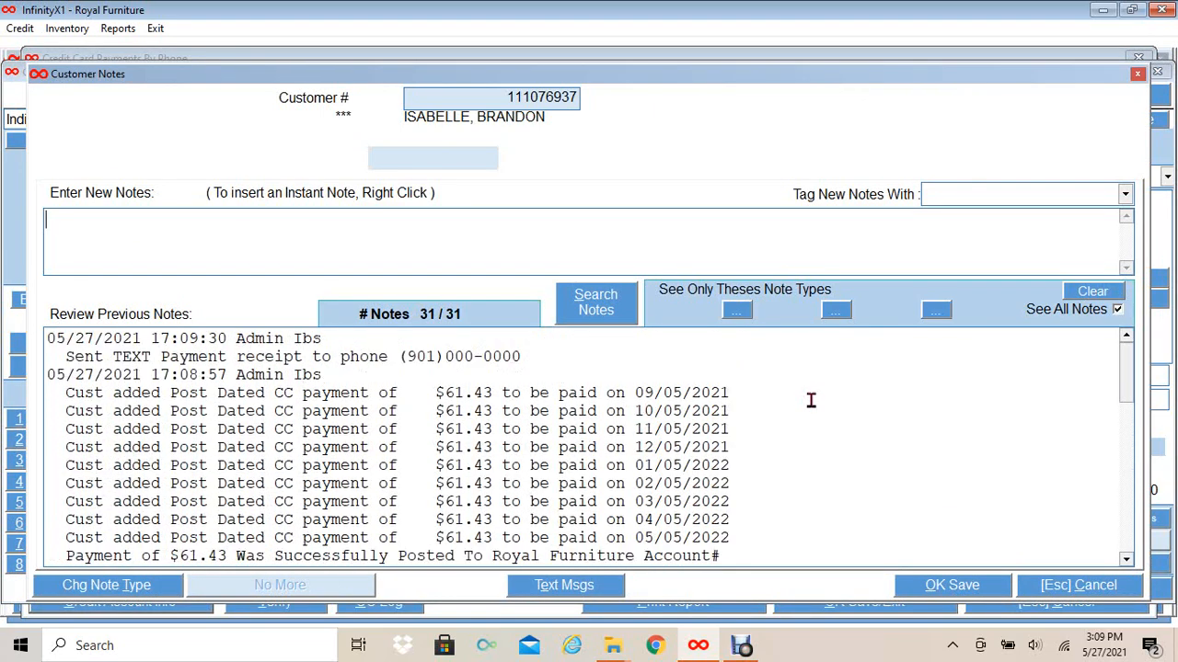
{"action": "left_click", "coordinate": [1072, 589]}
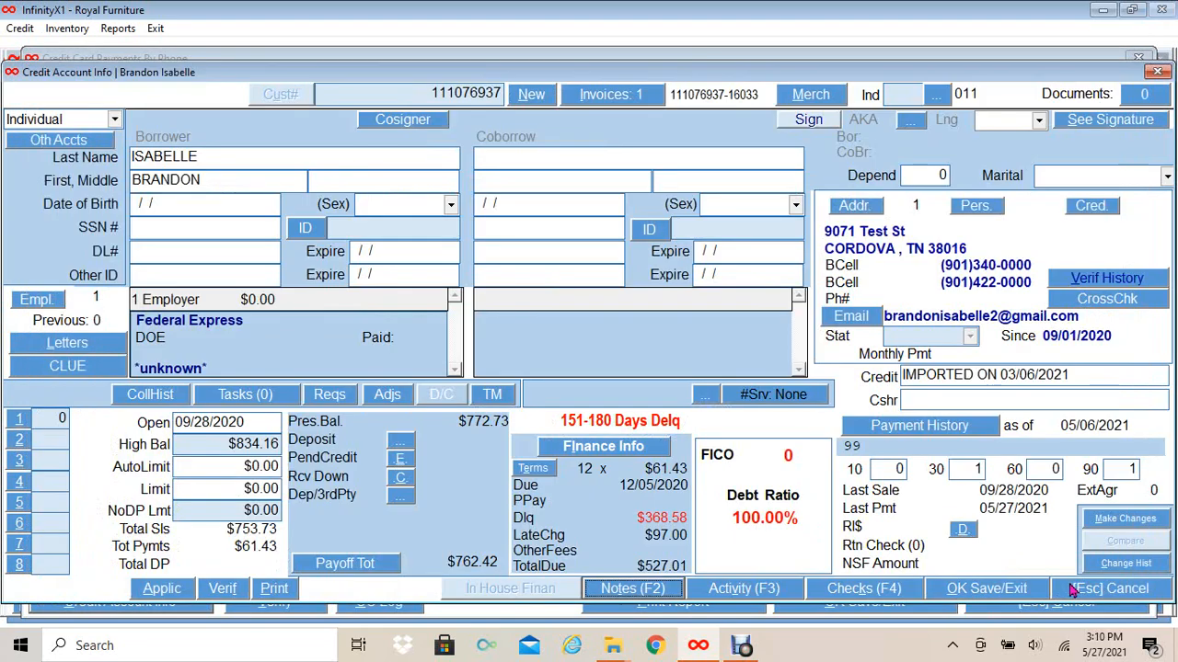
- Save the phone payment and stop this account's follow-up to reach the $465.58 remaining-balance prompt
{"action": "left_click", "coordinate": [1092, 594]}
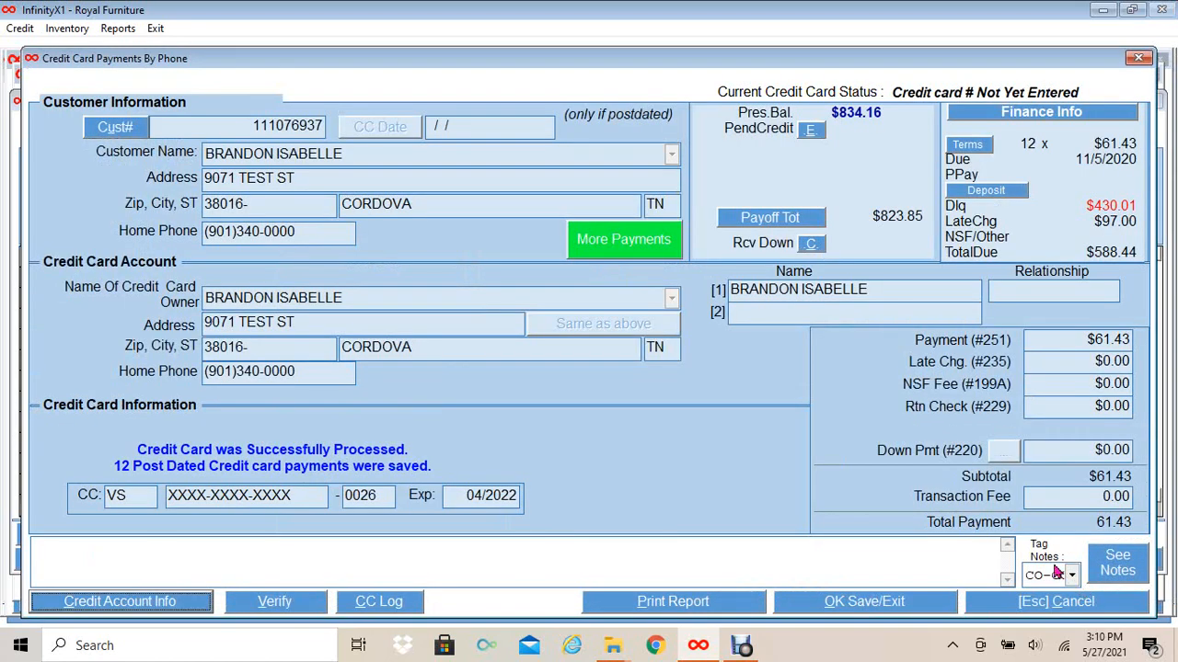
{"action": "left_click", "coordinate": [886, 603]}
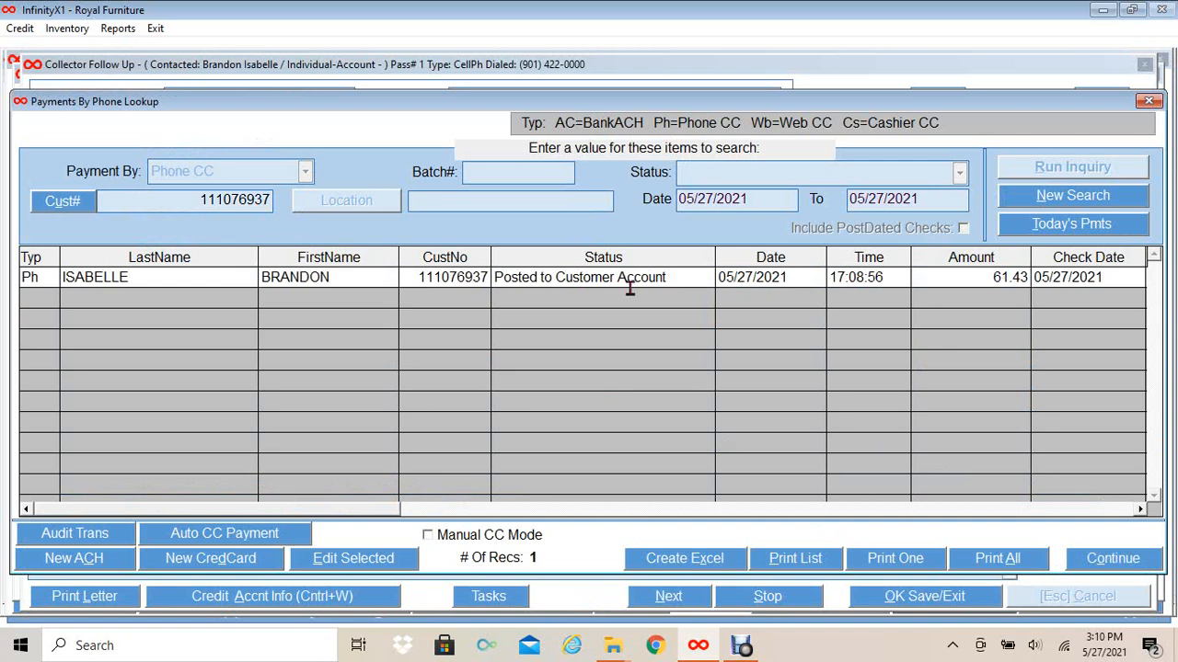
{"action": "left_click", "coordinate": [1120, 564]}
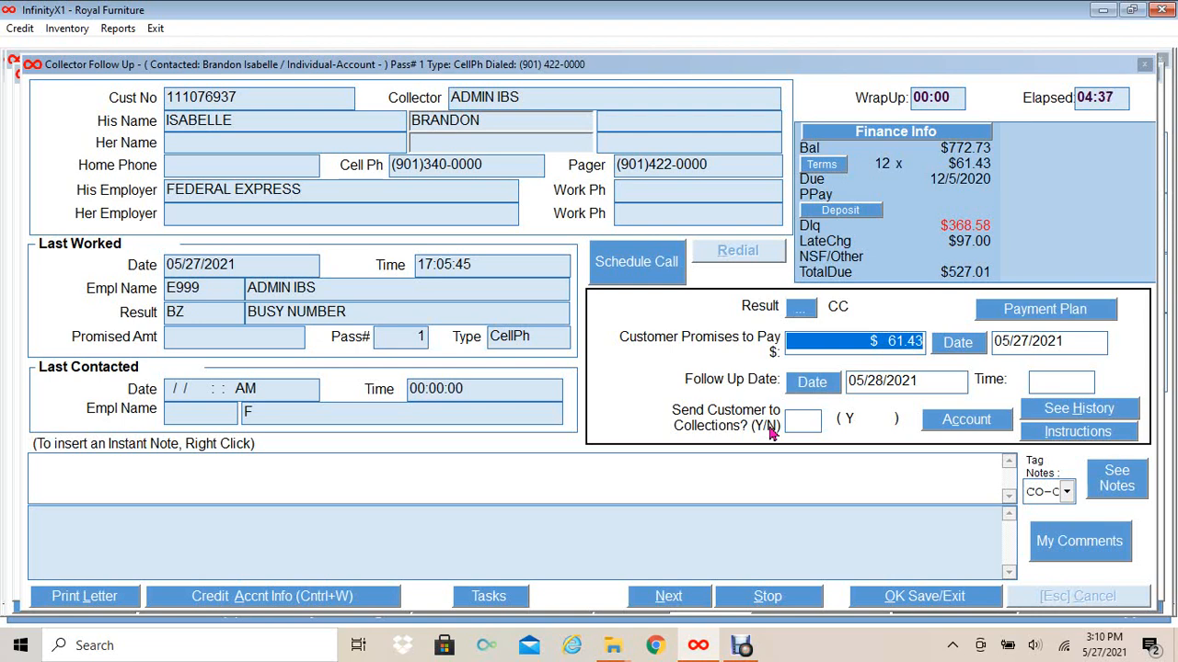
{"action": "left_click", "coordinate": [762, 600]}
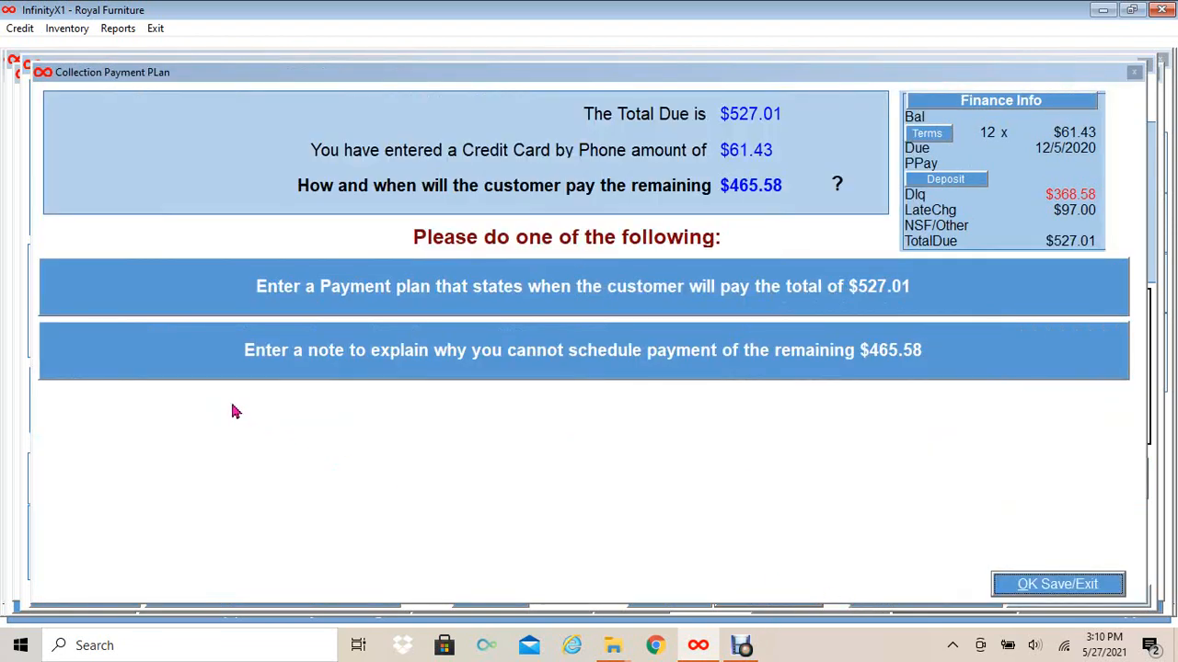
- Add and save the balance note 'pymt are scheduled for the 12 months'
{"action": "left_click", "coordinate": [282, 360]}
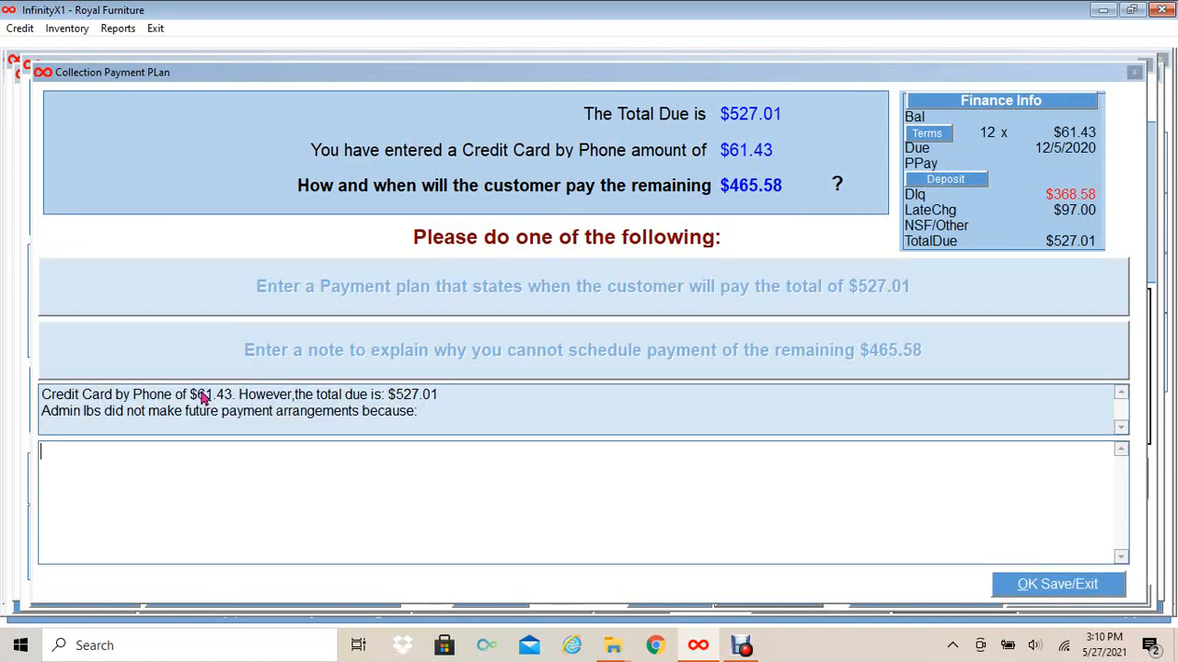
{"action": "type", "text": "pymt are sched"}
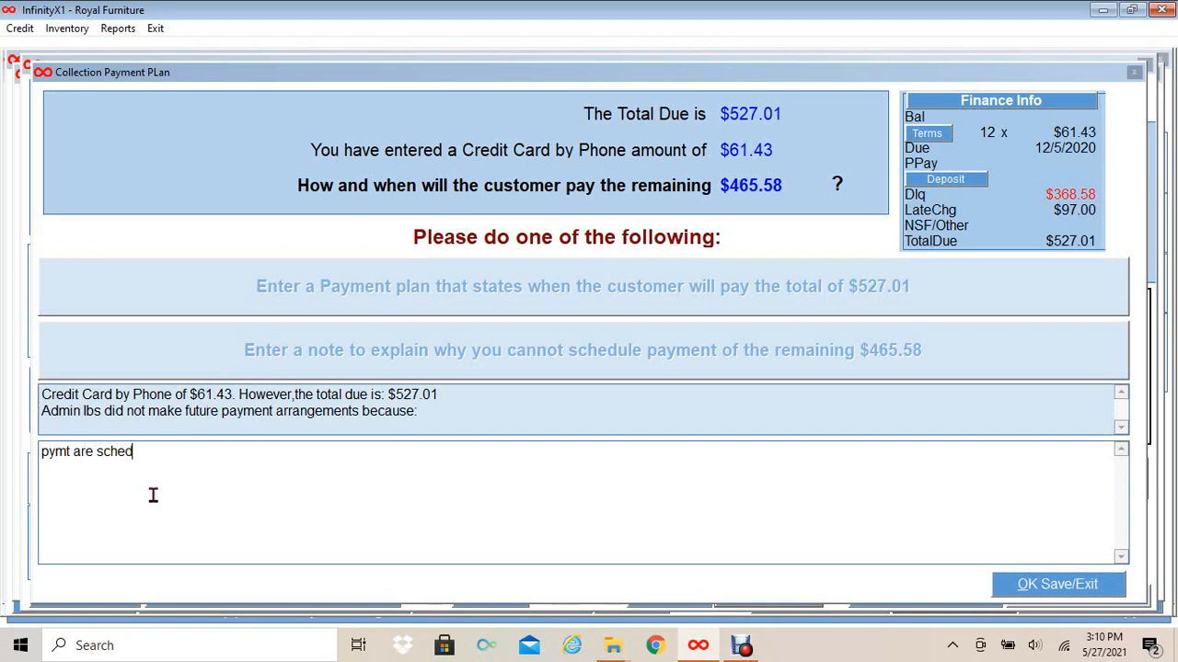
{"action": "type", "text": "uled for the 12 months"}
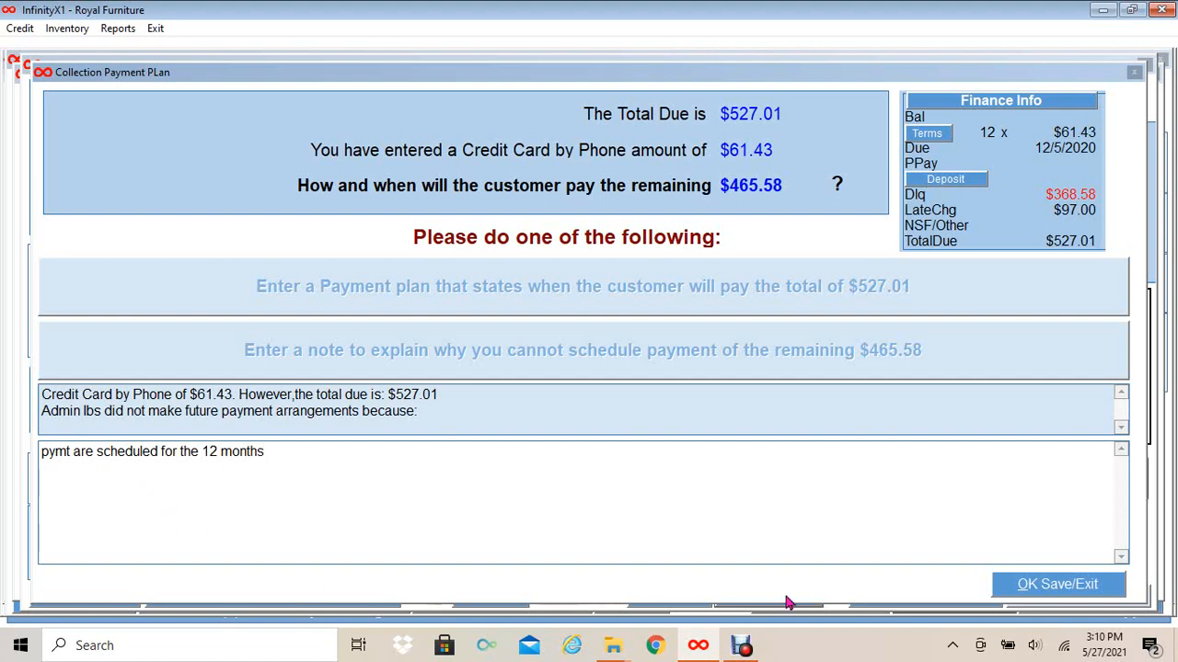
{"action": "left_click", "coordinate": [1012, 594]}
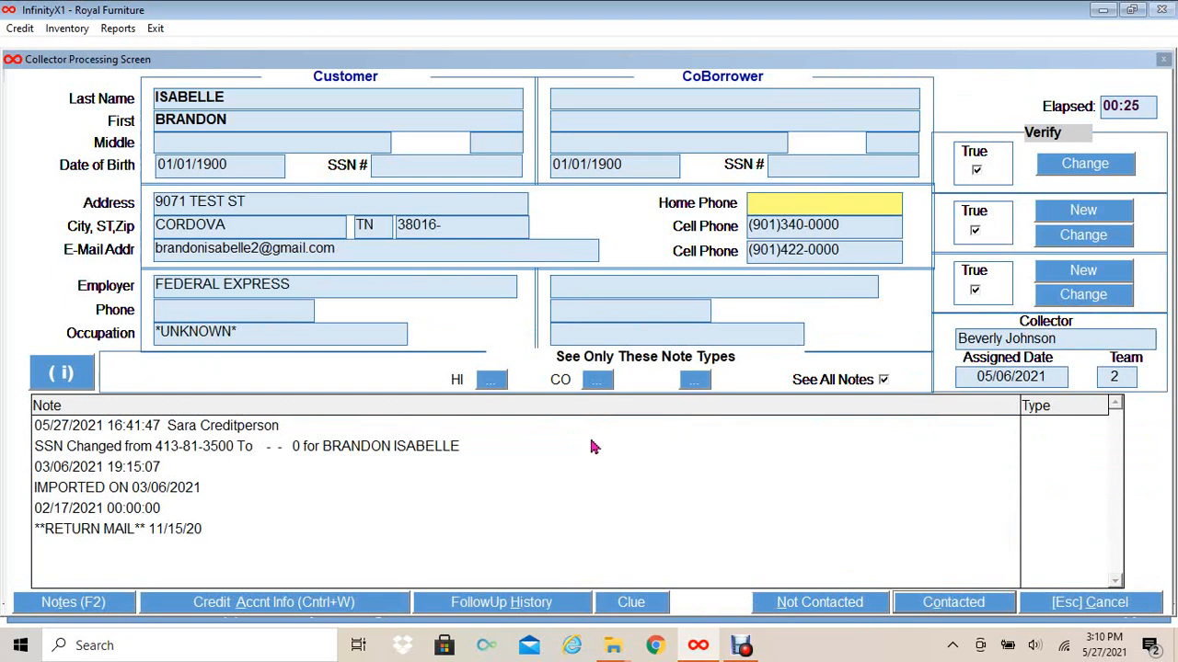
- Back out to the account list, set Customer Type to Incoming, and open the Cust# collection search
{"action": "key", "text": "Escape"}
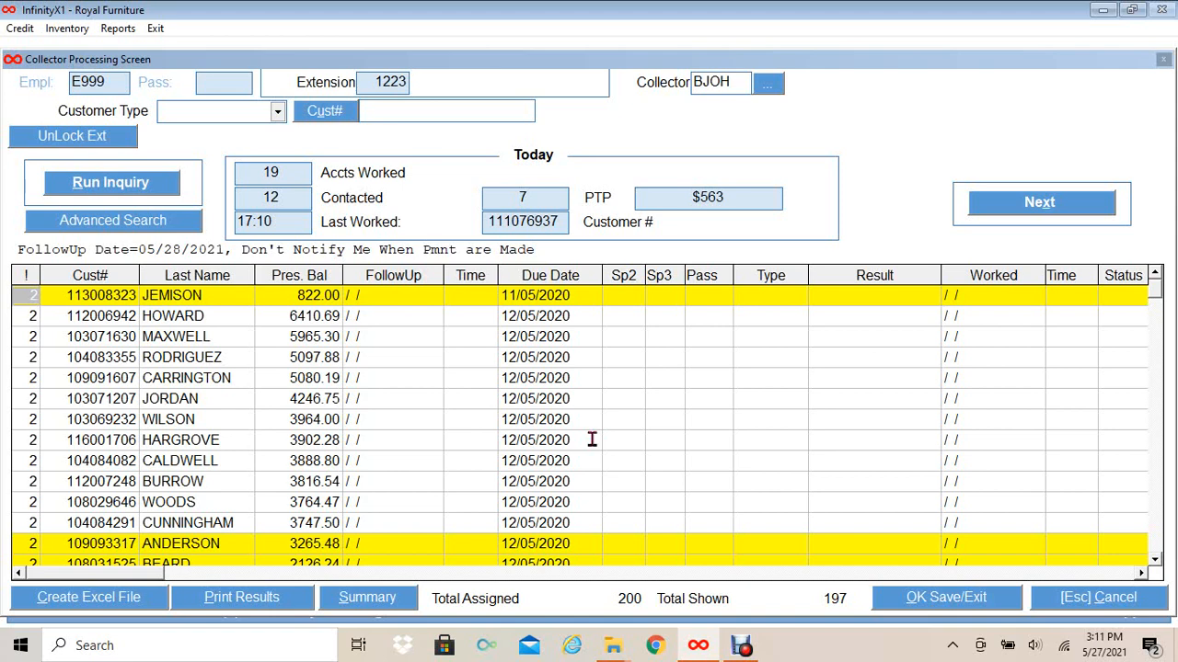
{"action": "left_click", "coordinate": [276, 113]}
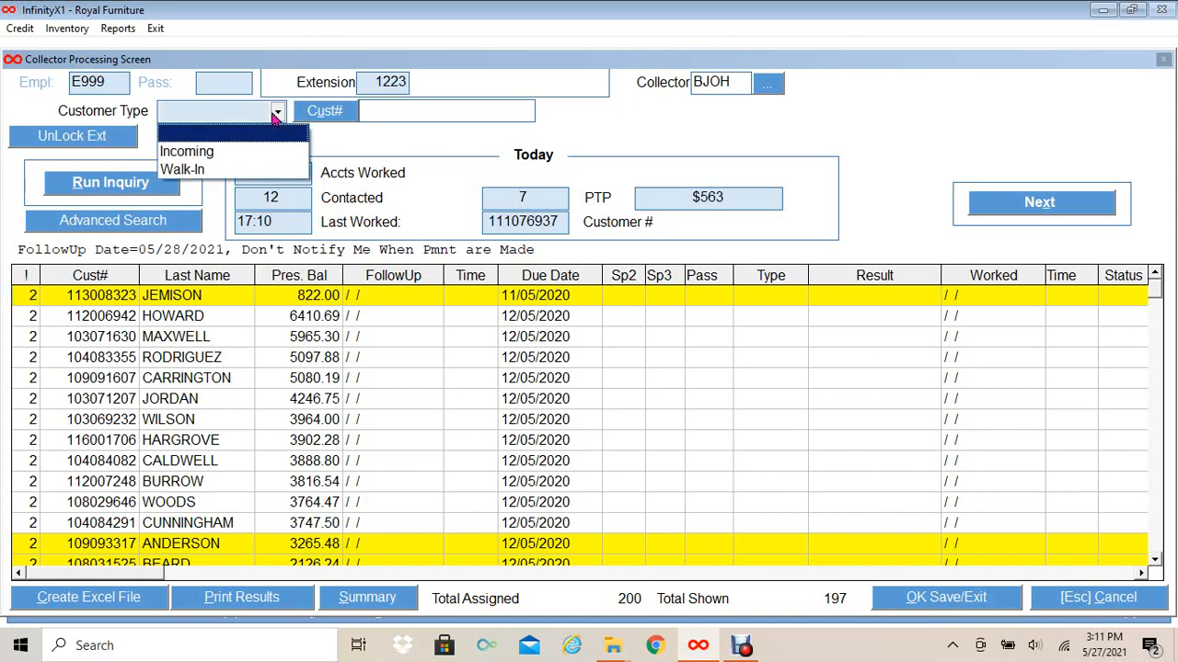
{"action": "left_click", "coordinate": [241, 159]}
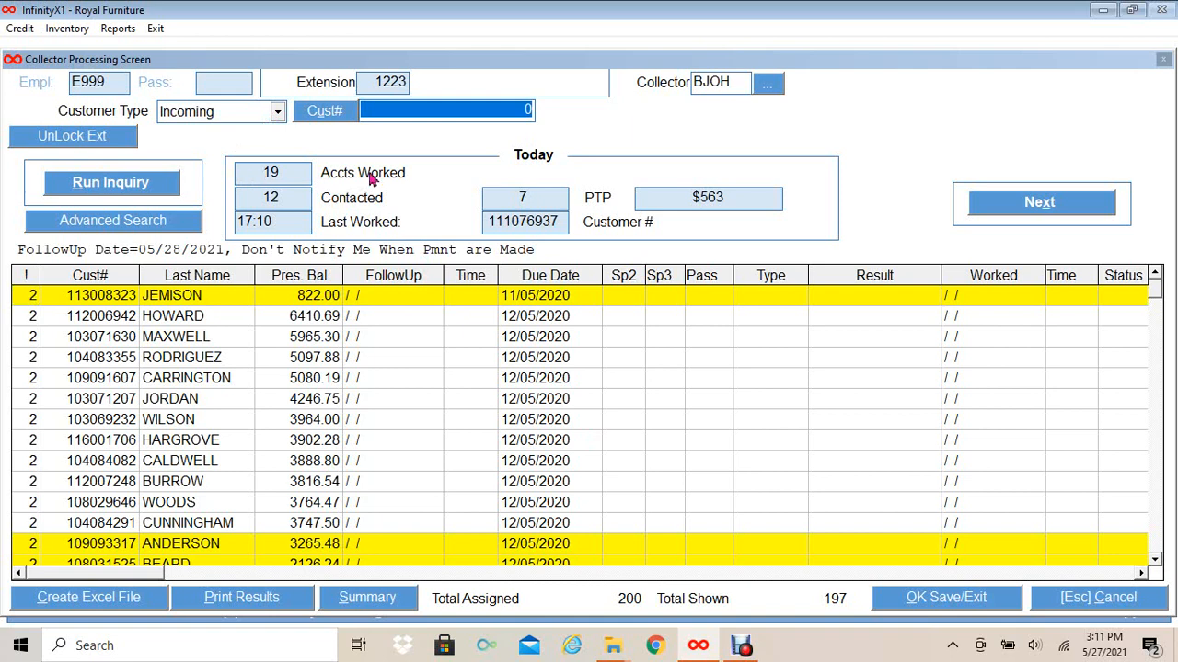
{"action": "left_click", "coordinate": [391, 110]}
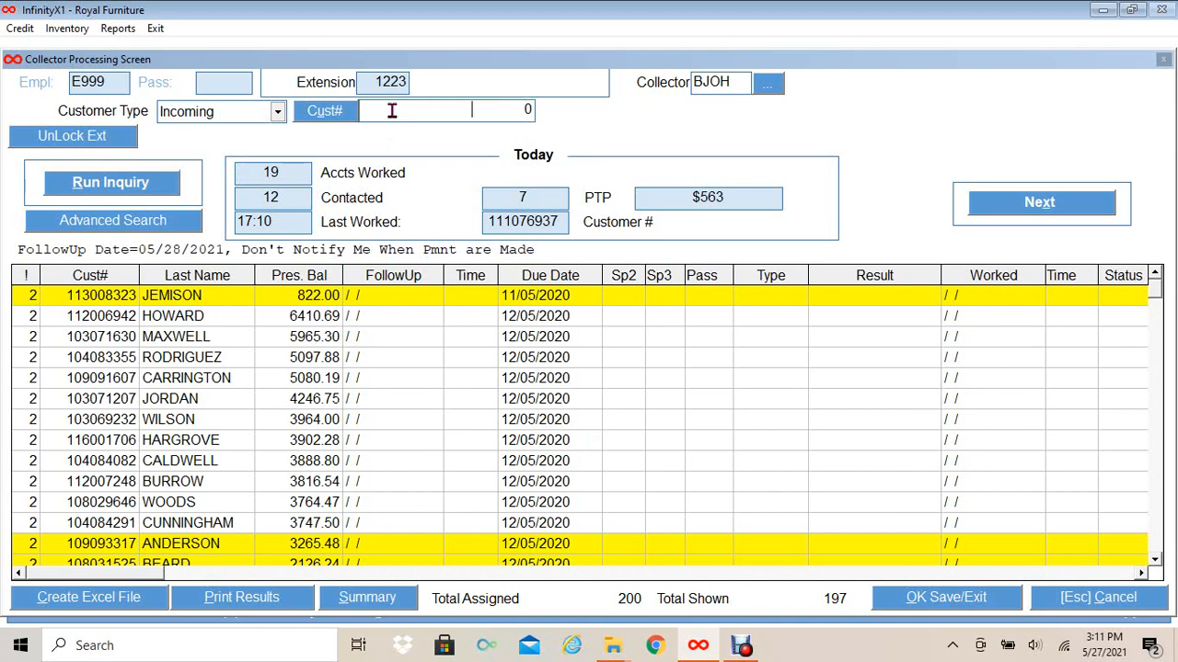
{"action": "left_click", "coordinate": [327, 112]}
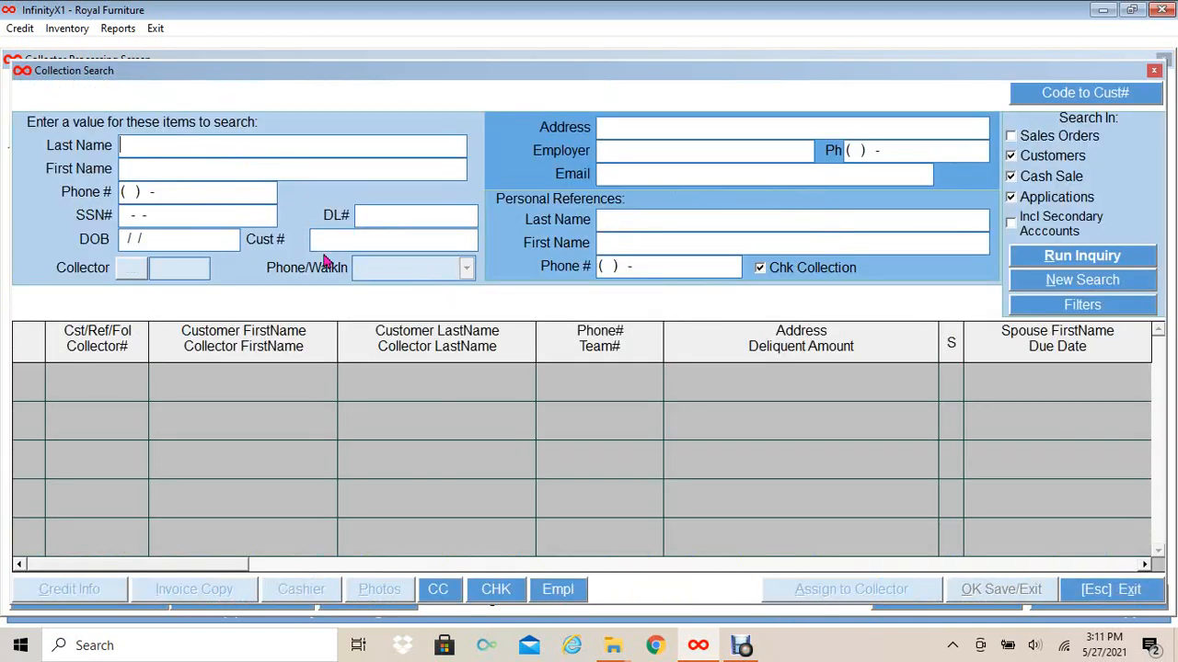
- Search by the customer's cell phone number, excluding cash sales and applications, and open the matching record
{"action": "left_click", "coordinate": [123, 192]}
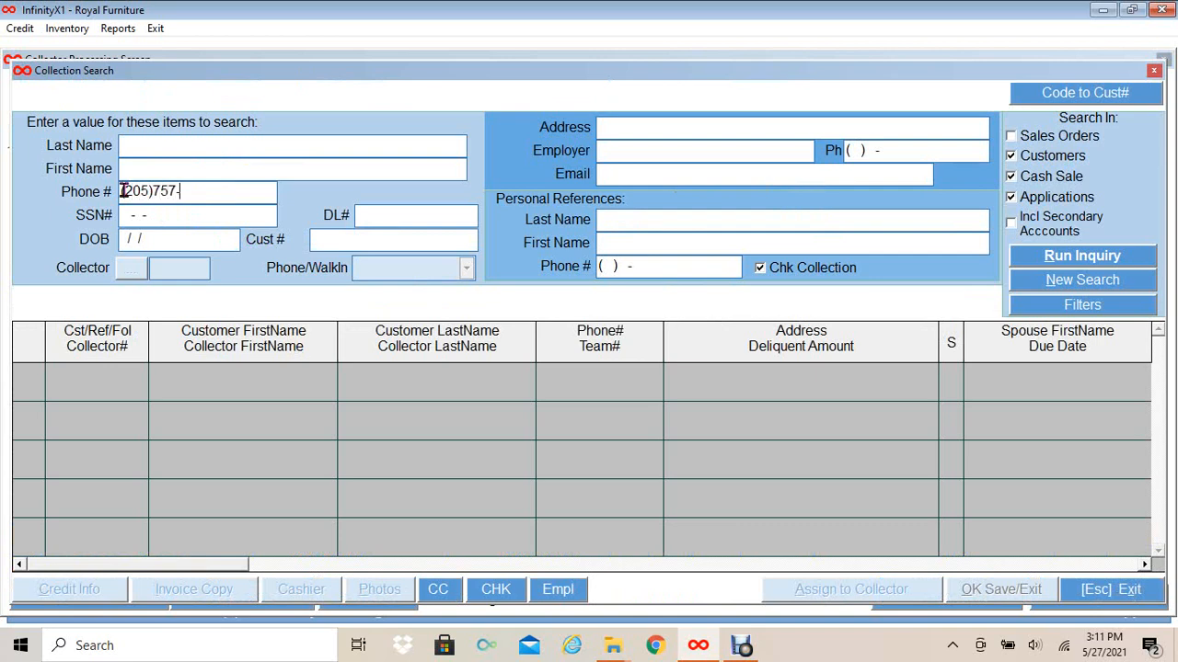
{"action": "left_click", "coordinate": [1018, 183]}
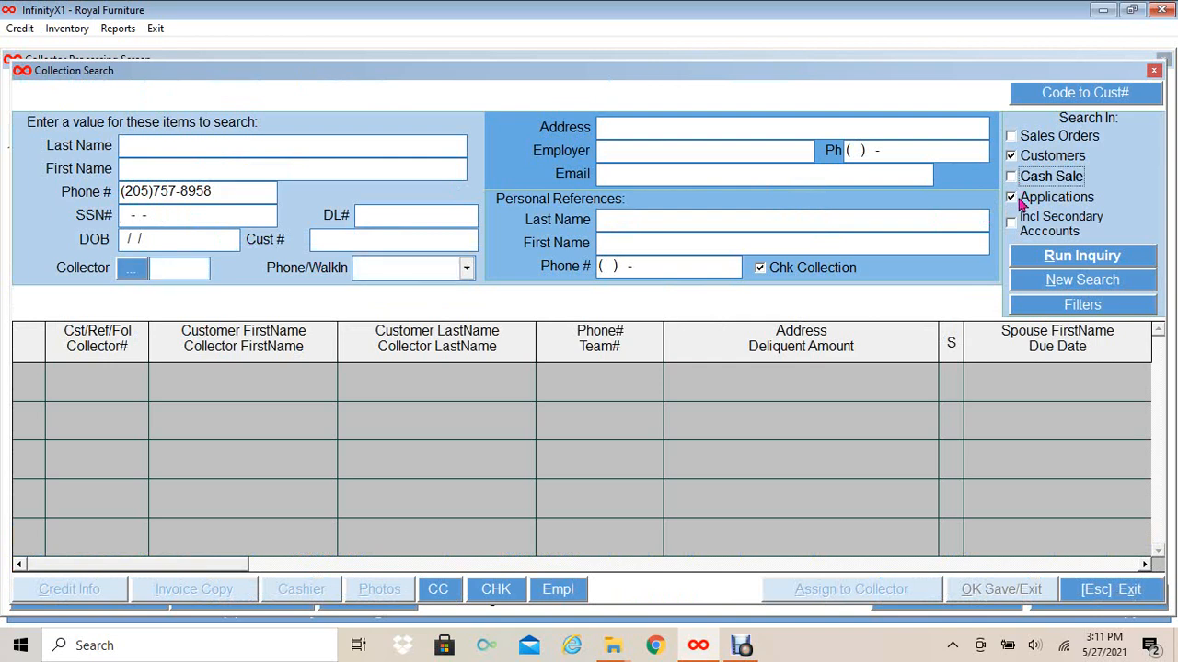
{"action": "left_click", "coordinate": [1018, 200]}
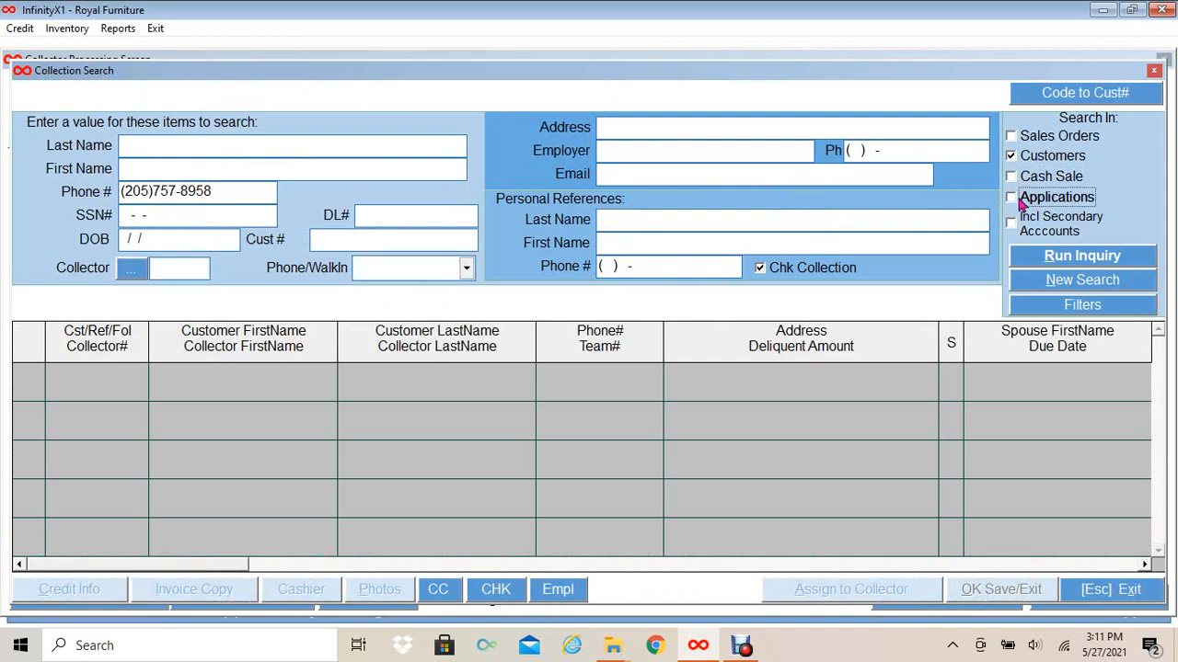
{"action": "left_click", "coordinate": [1042, 263]}
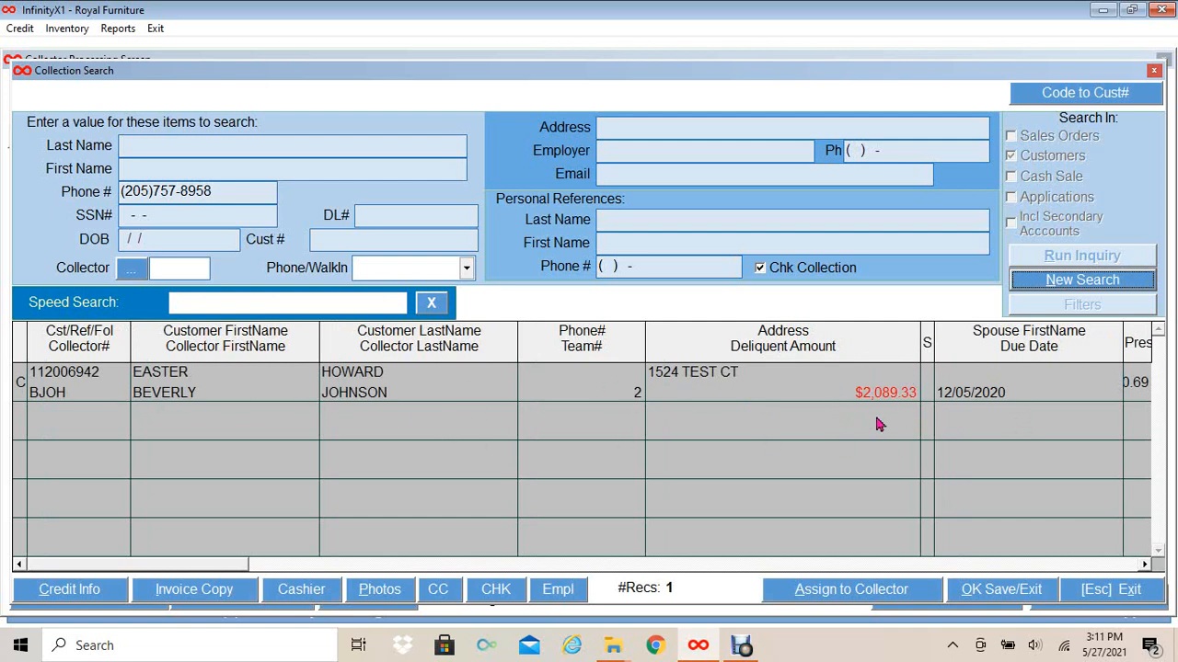
{"action": "left_click", "coordinate": [783, 395]}
{"action": "left_click", "coordinate": [961, 587]}
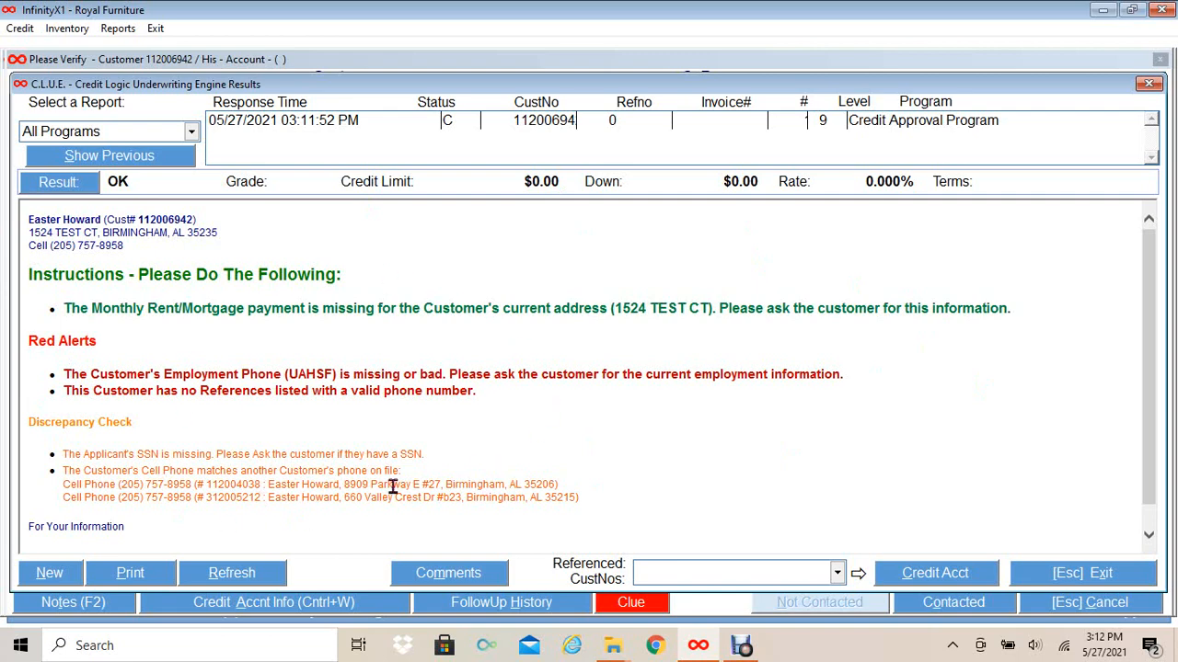
- Close the C.L.U.E. results, verify name, address and employer details as true, and mark contacted
{"action": "left_click", "coordinate": [1129, 582]}
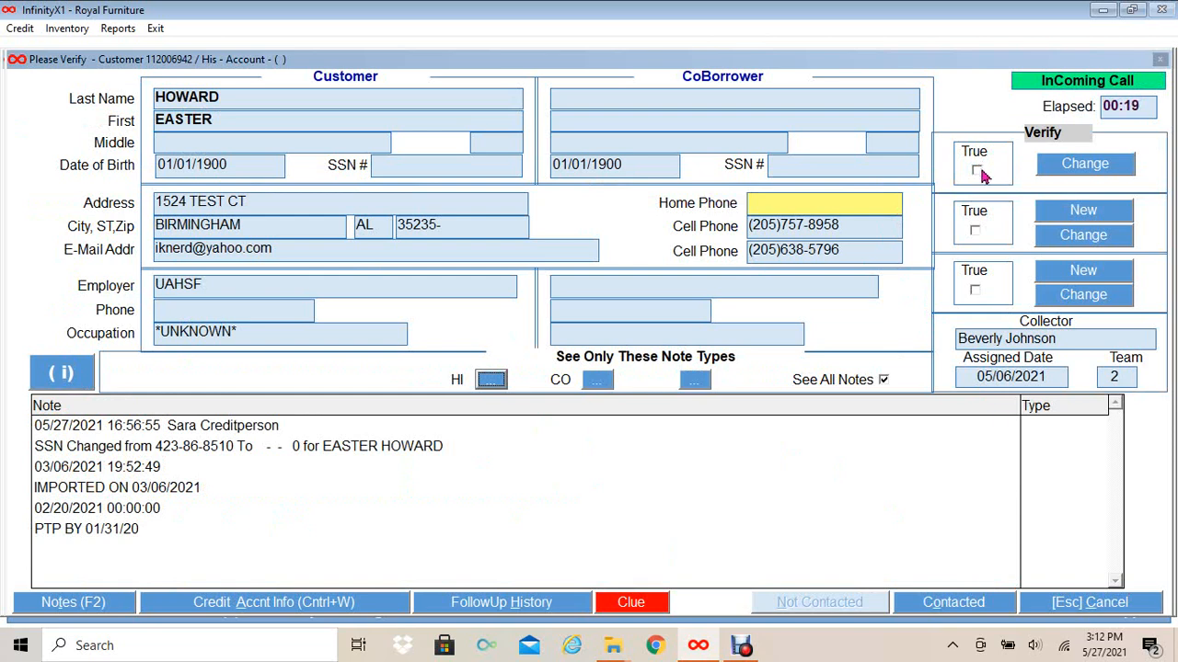
{"action": "left_click", "coordinate": [977, 170]}
{"action": "left_click", "coordinate": [976, 230]}
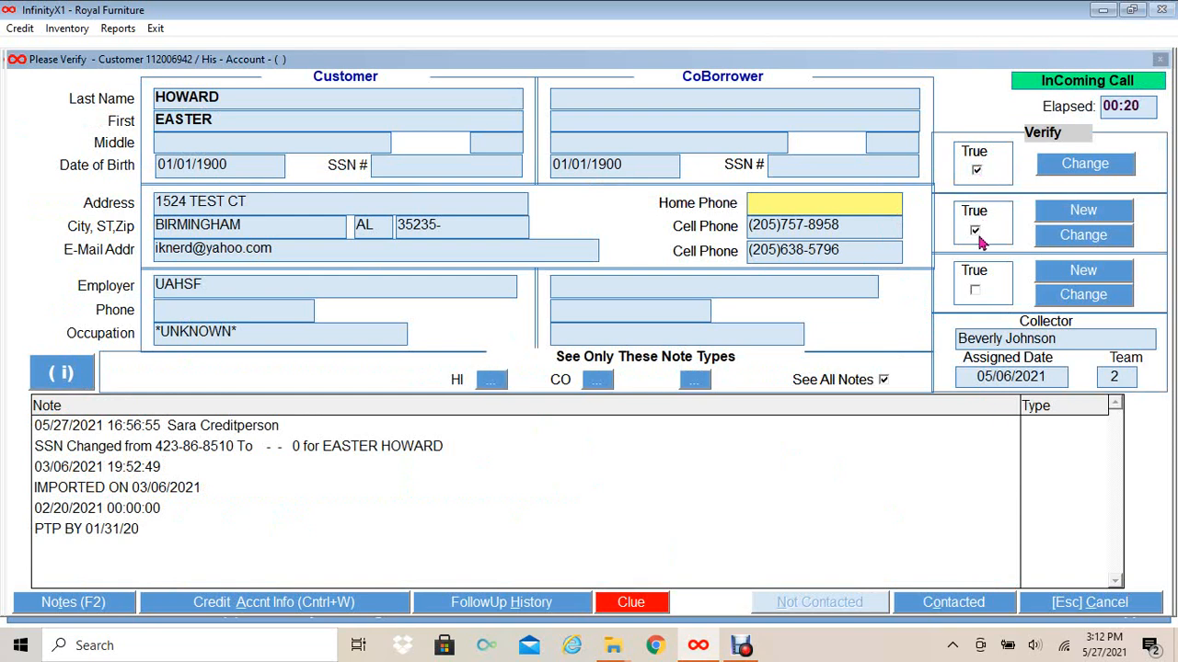
{"action": "left_click", "coordinate": [975, 291]}
{"action": "left_click", "coordinate": [959, 603]}
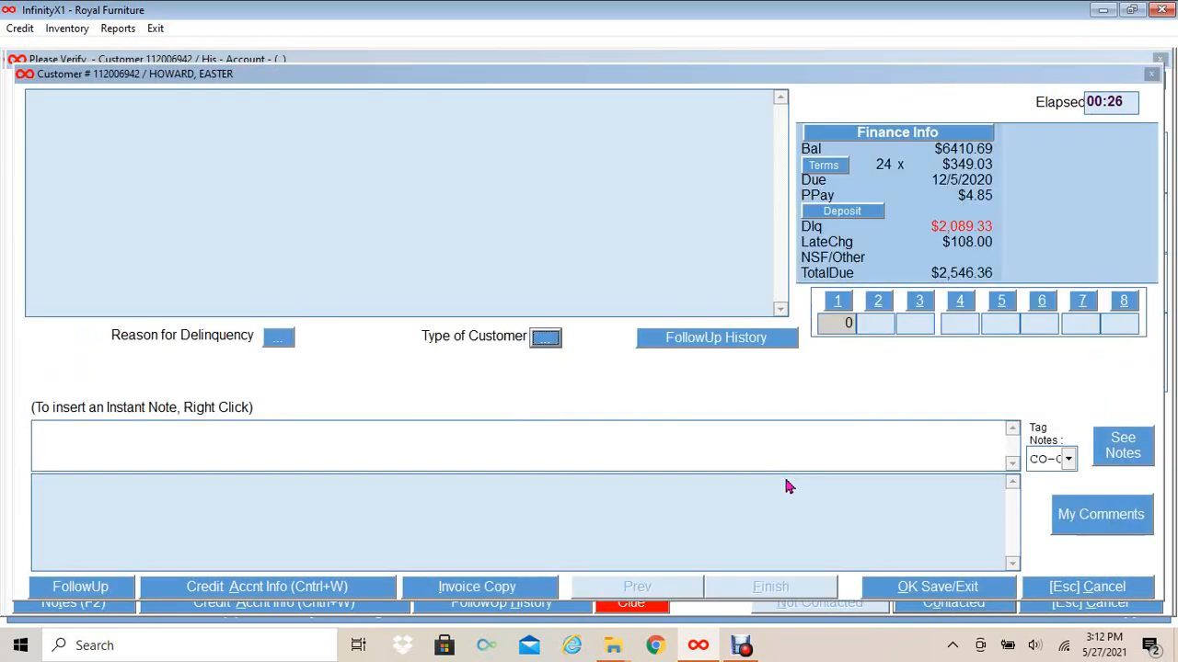
- Set the delinquency reason to CNEX (contract not explained) and save the account
{"action": "left_click", "coordinate": [279, 339]}
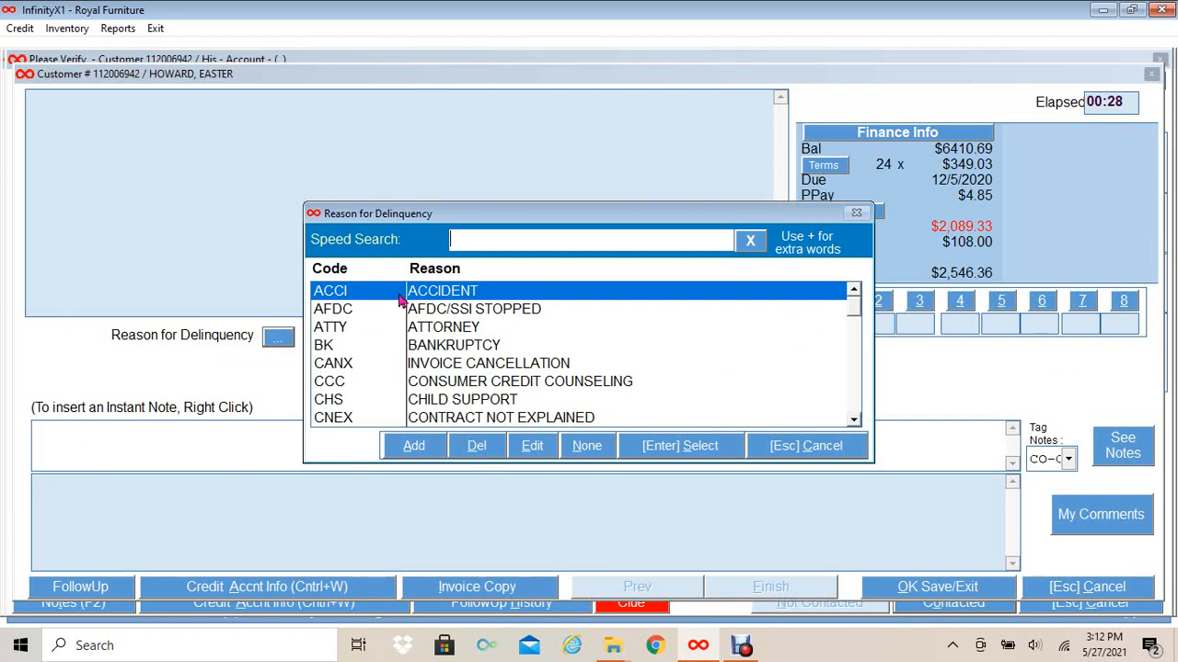
{"action": "left_click", "coordinate": [403, 419]}
{"action": "left_click", "coordinate": [689, 454]}
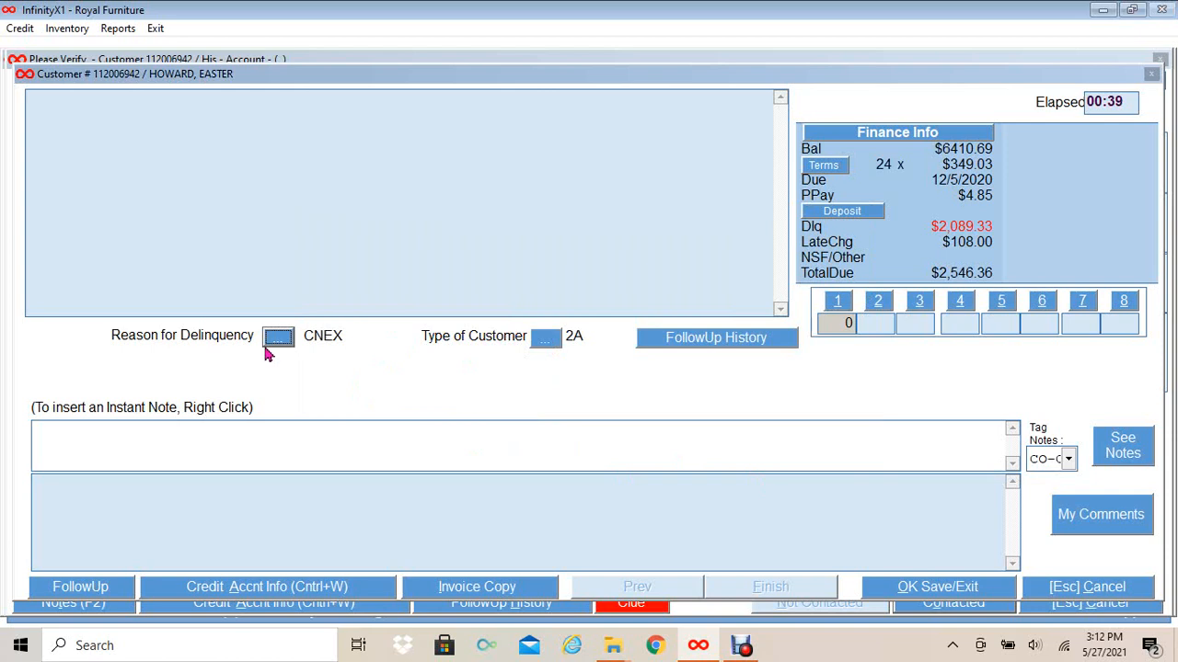
{"action": "left_click", "coordinate": [920, 590]}
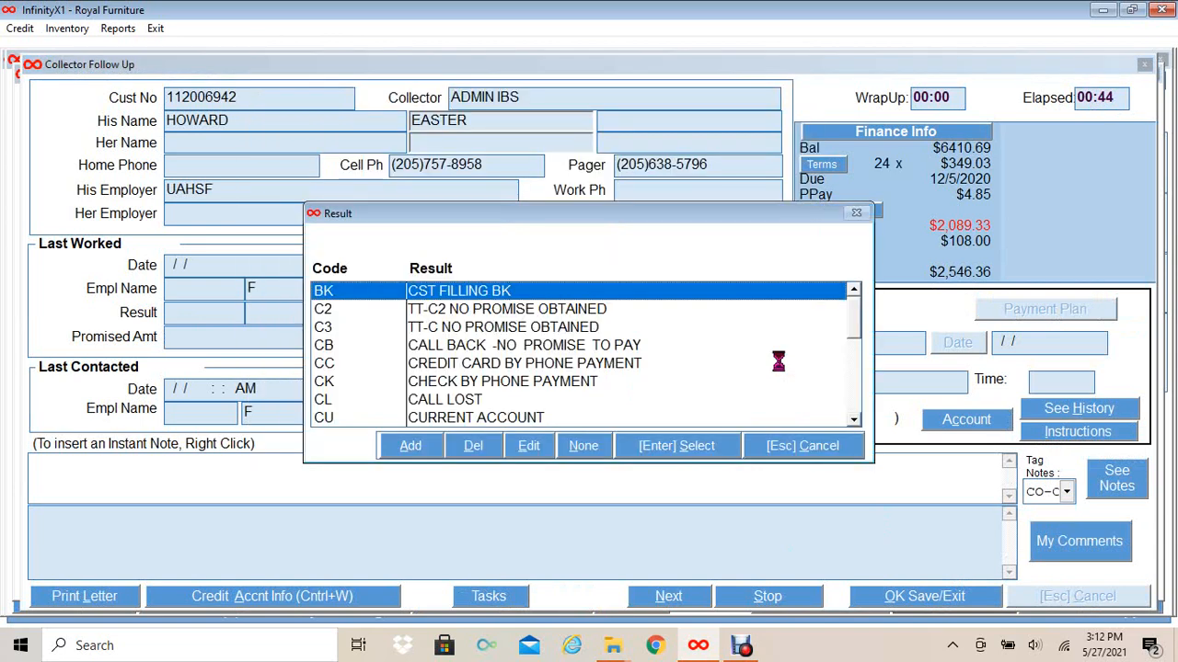
- Log call result C3 (no promise obtained) with a follow-up on 05/28/2021 at 13:00, and save
{"action": "left_click", "coordinate": [513, 329]}
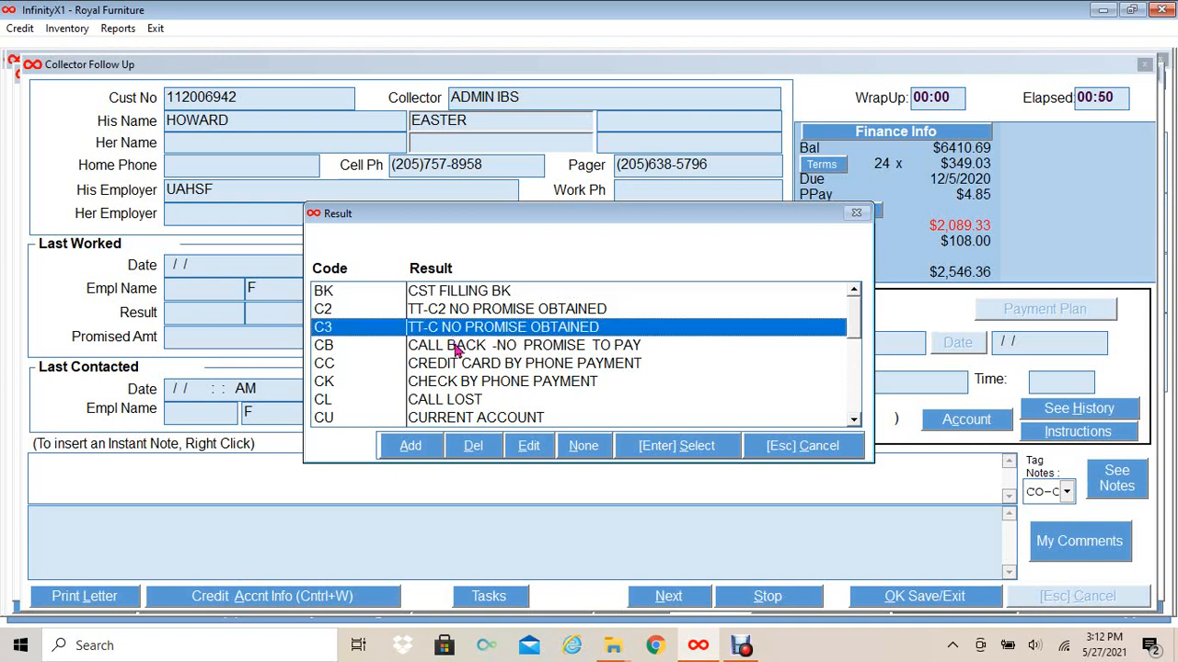
{"action": "left_click", "coordinate": [675, 447]}
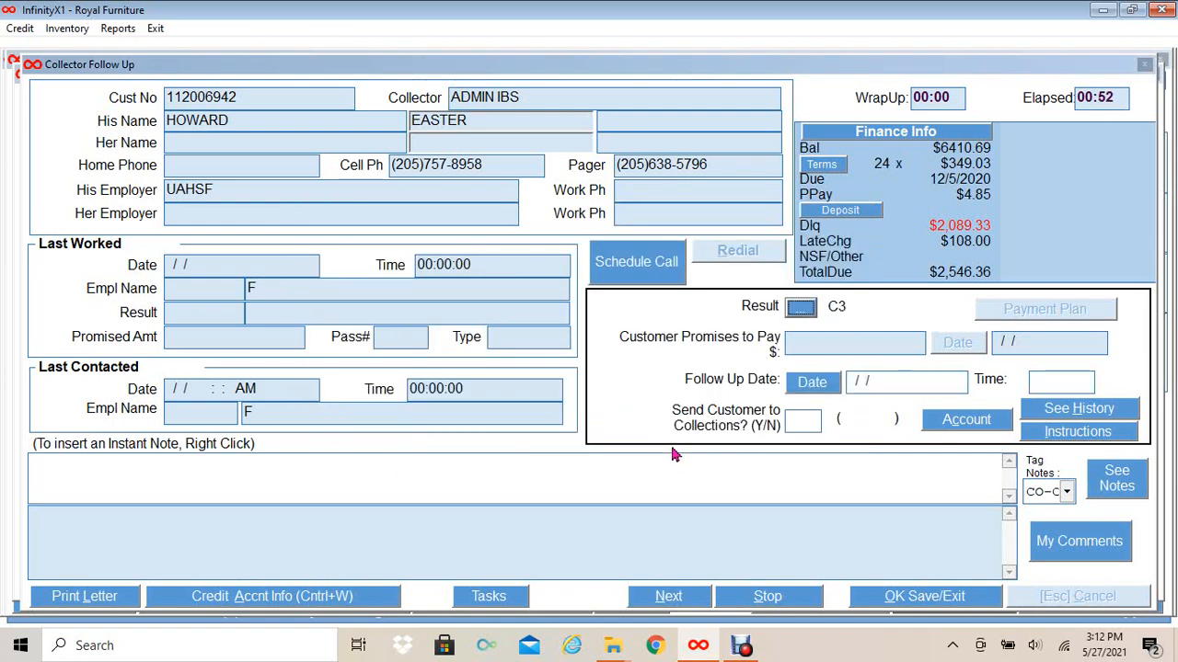
{"action": "left_click", "coordinate": [814, 384]}
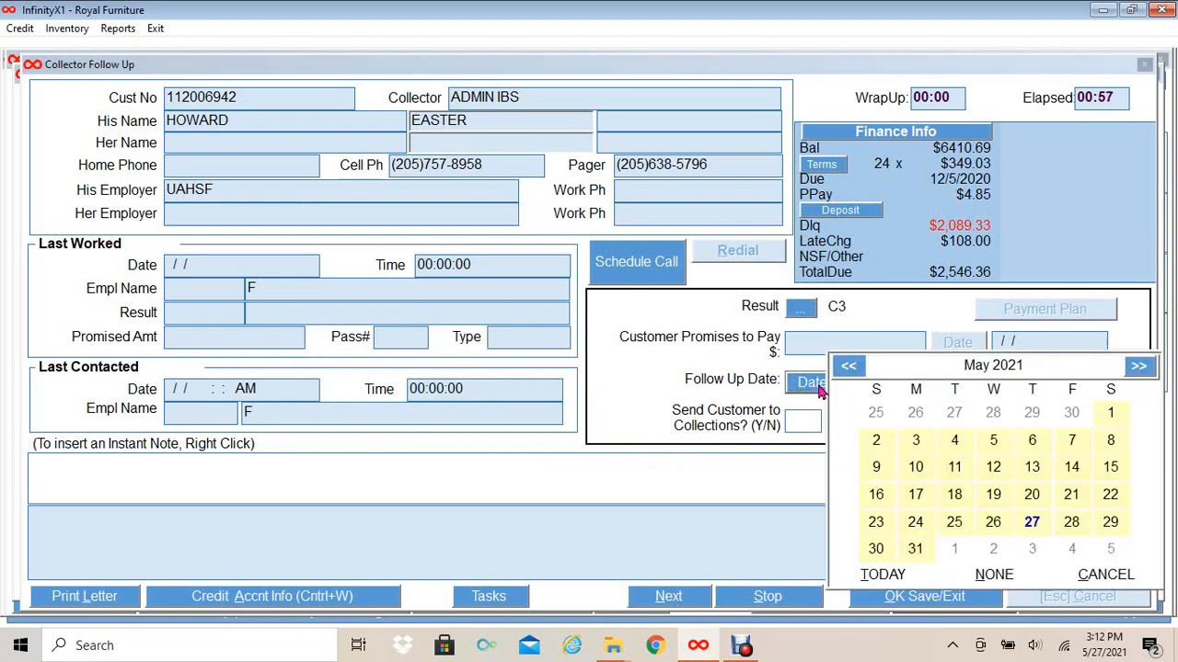
{"action": "left_click", "coordinate": [1071, 522]}
{"action": "left_click", "coordinate": [1034, 383]}
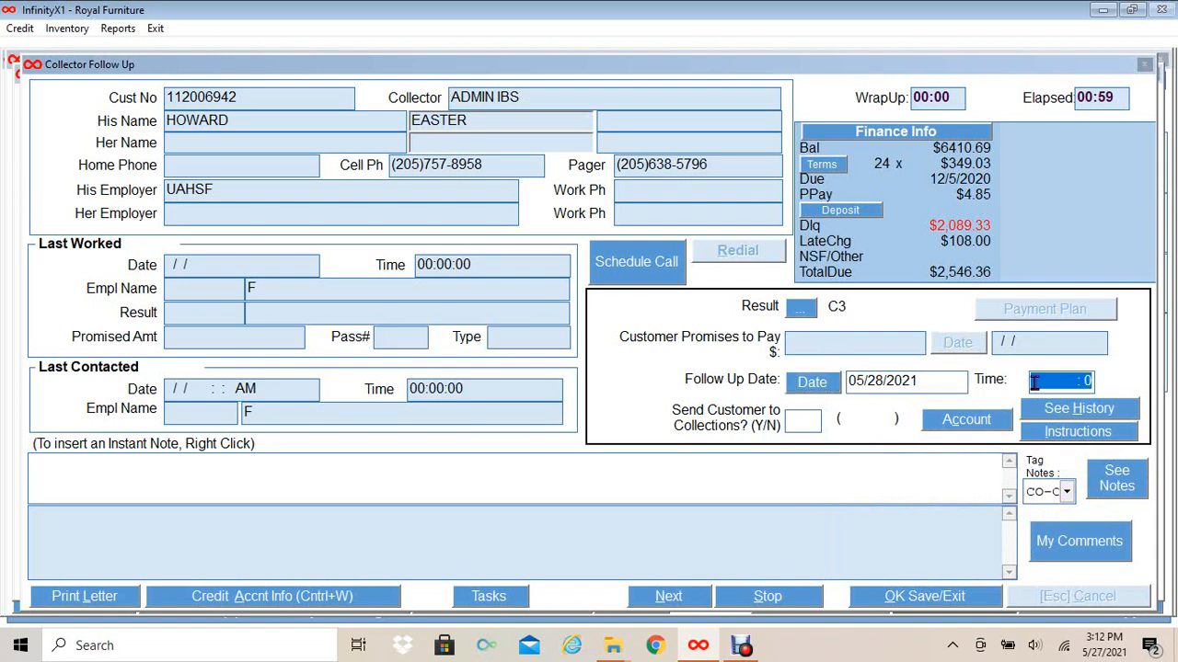
{"action": "type", "text": "1300"}
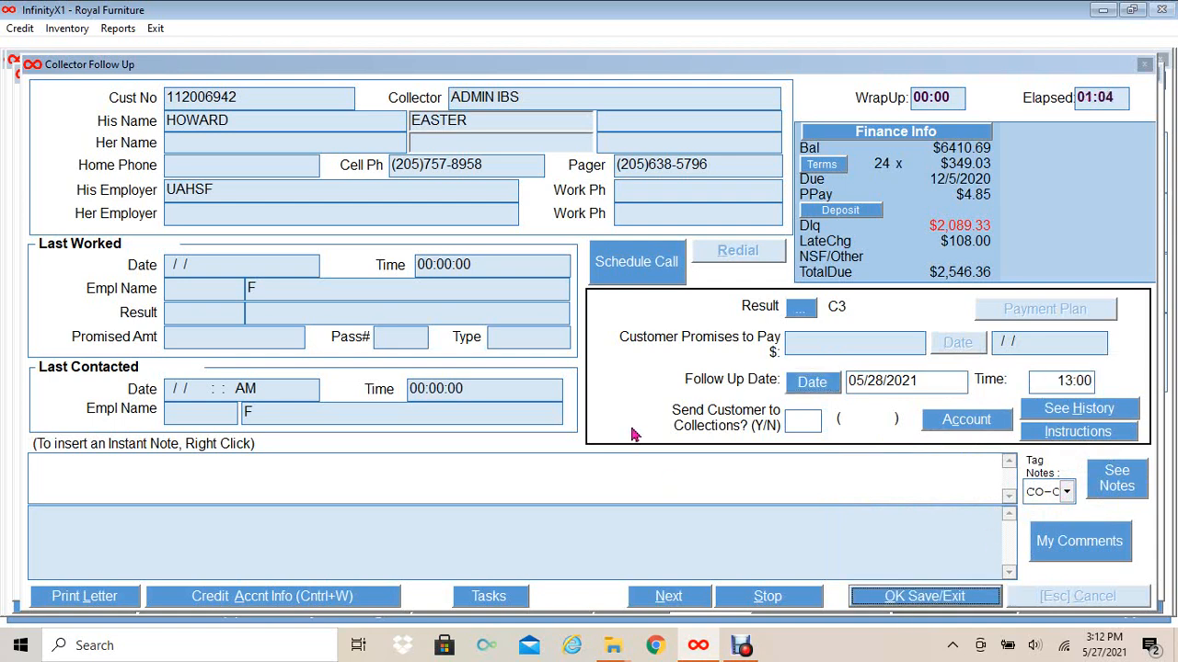
{"action": "key", "text": "Return"}
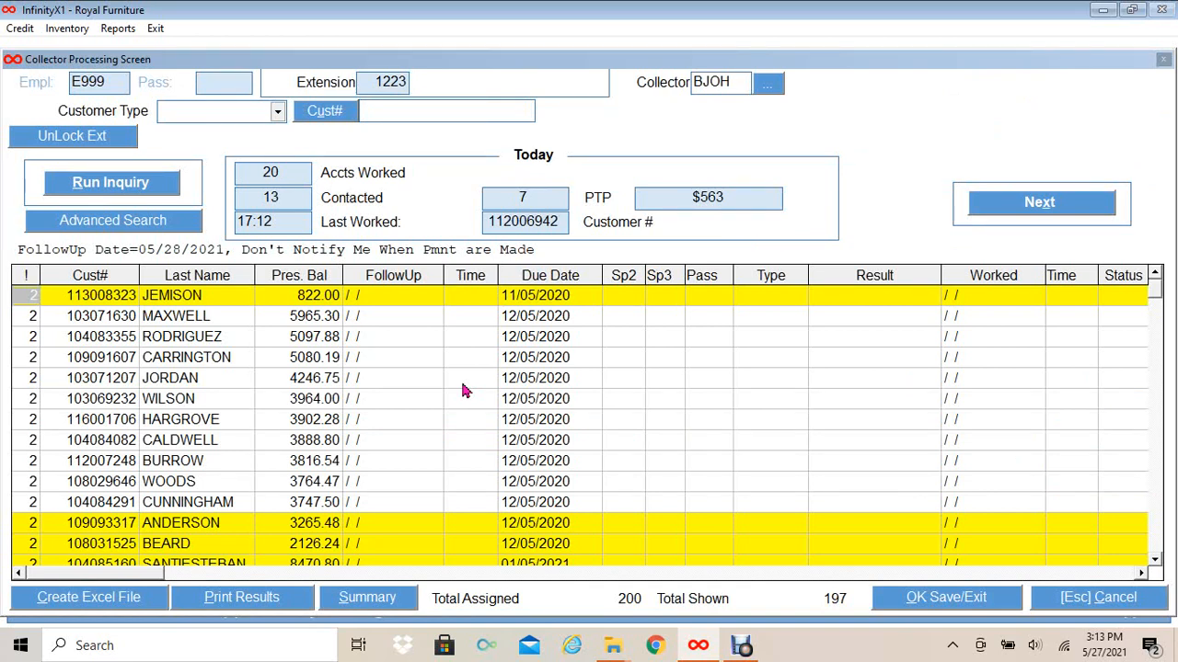
- Switch Customer Type to Walk-In and look up the account by the customer's account number
{"action": "left_click", "coordinate": [277, 111]}
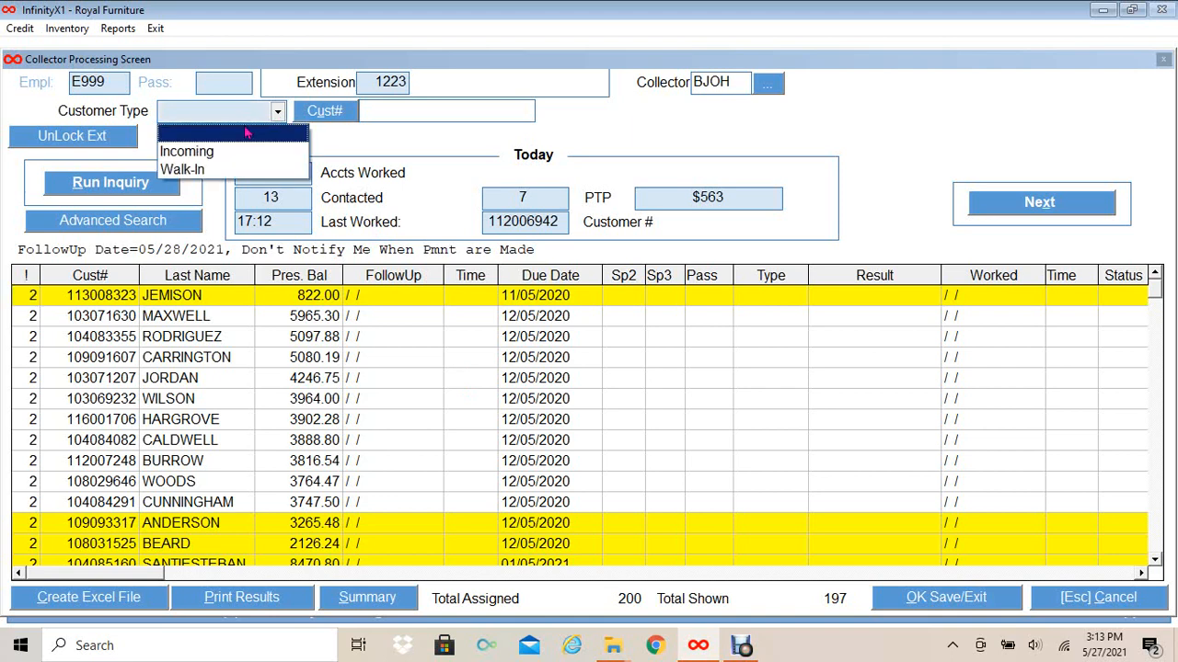
{"action": "left_click", "coordinate": [213, 169]}
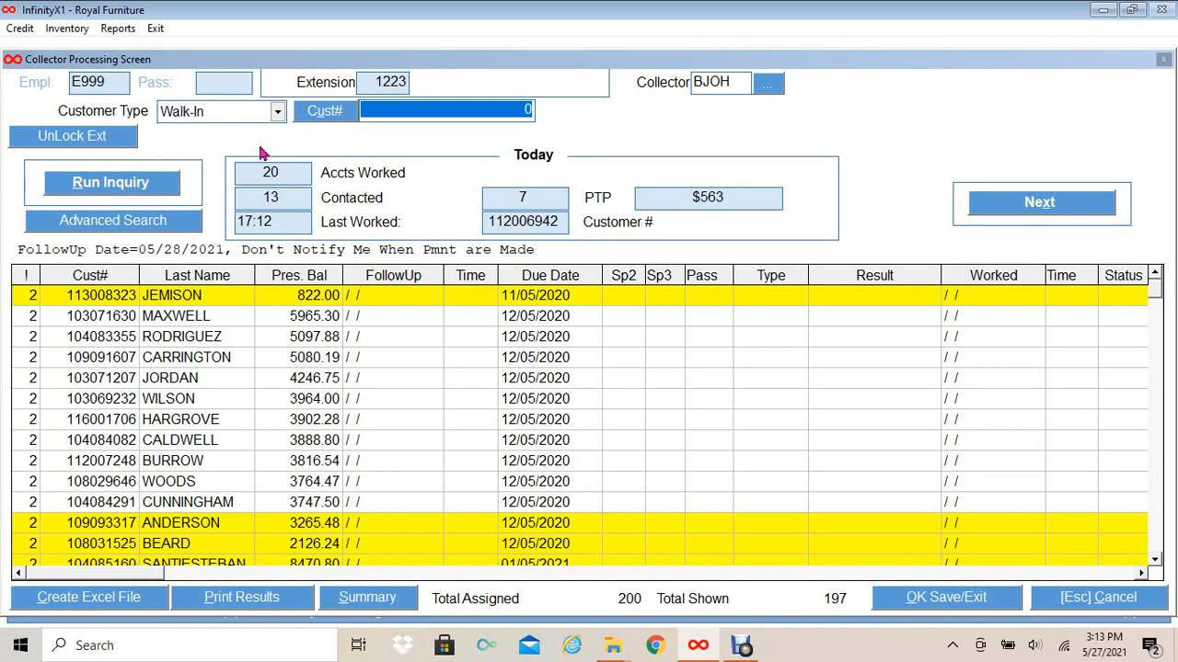
{"action": "left_click", "coordinate": [393, 109]}
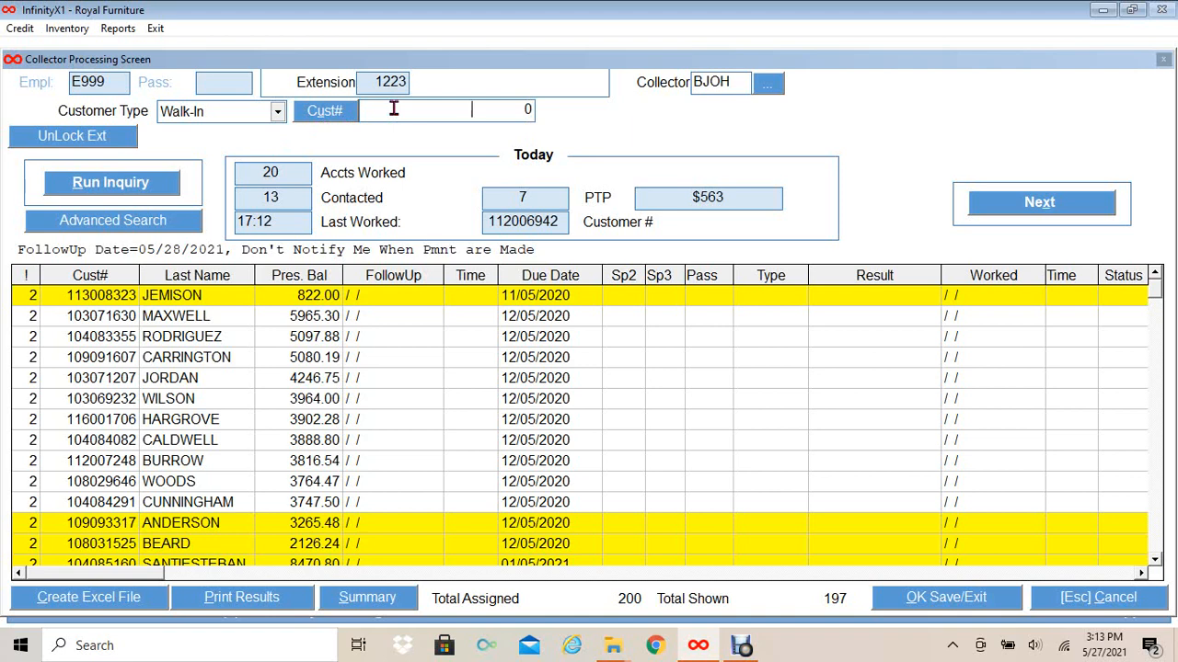
{"action": "key", "text": "Tab"}
{"action": "left_click", "coordinate": [373, 110]}
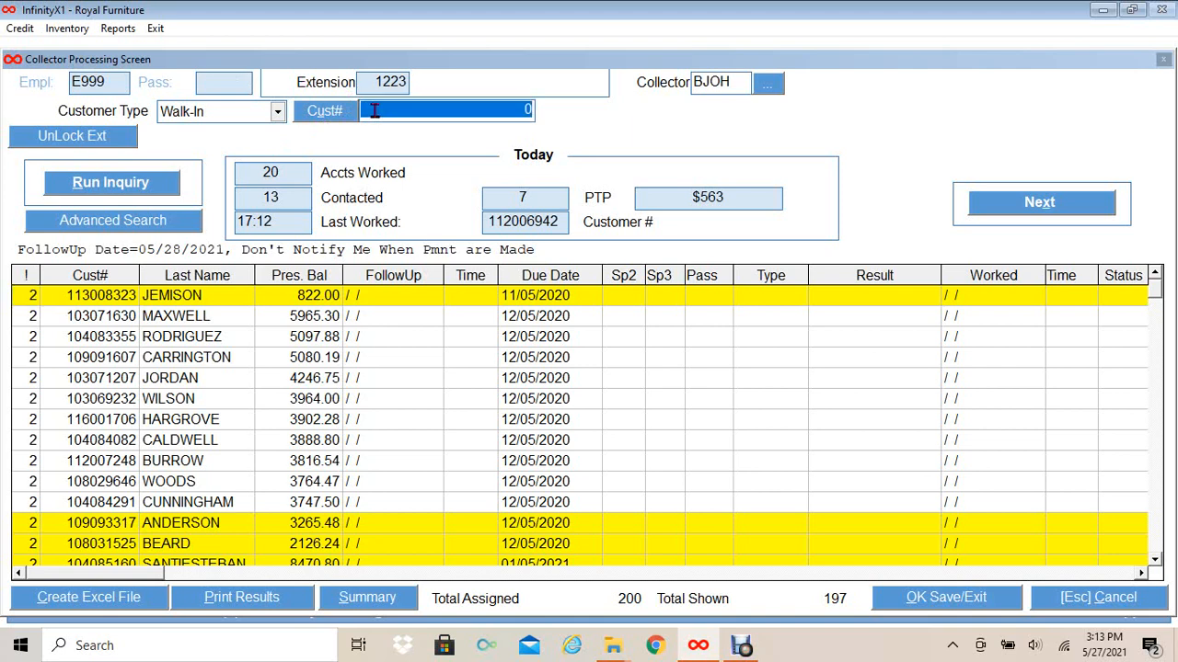
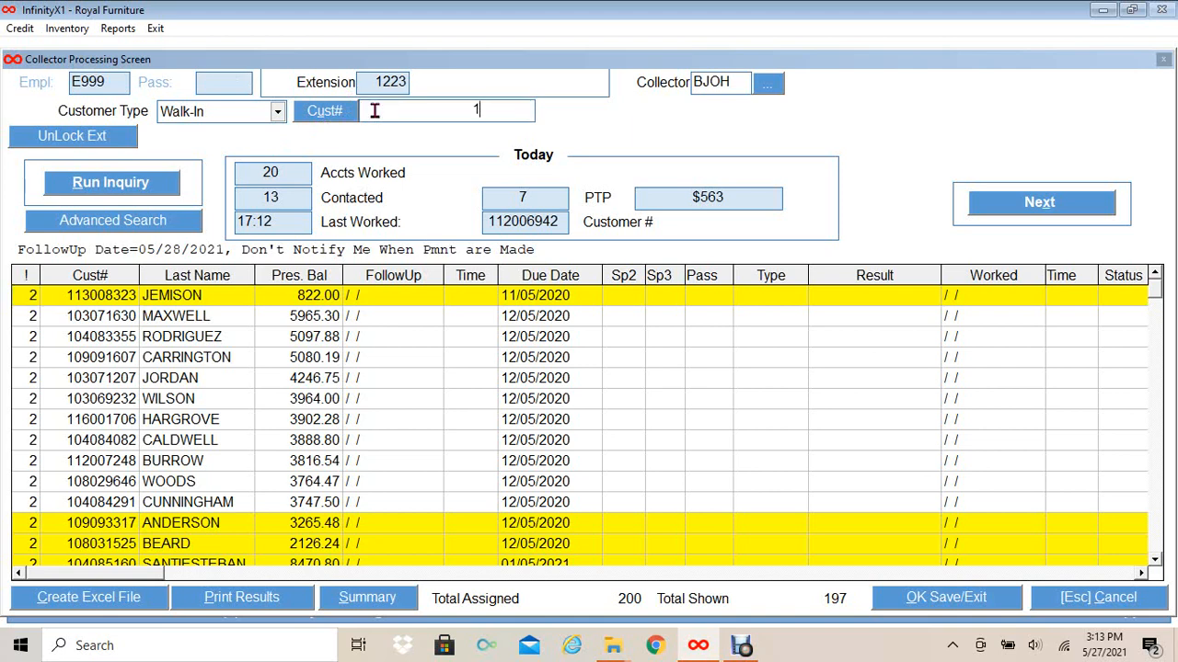
{"action": "key", "text": "Return"}
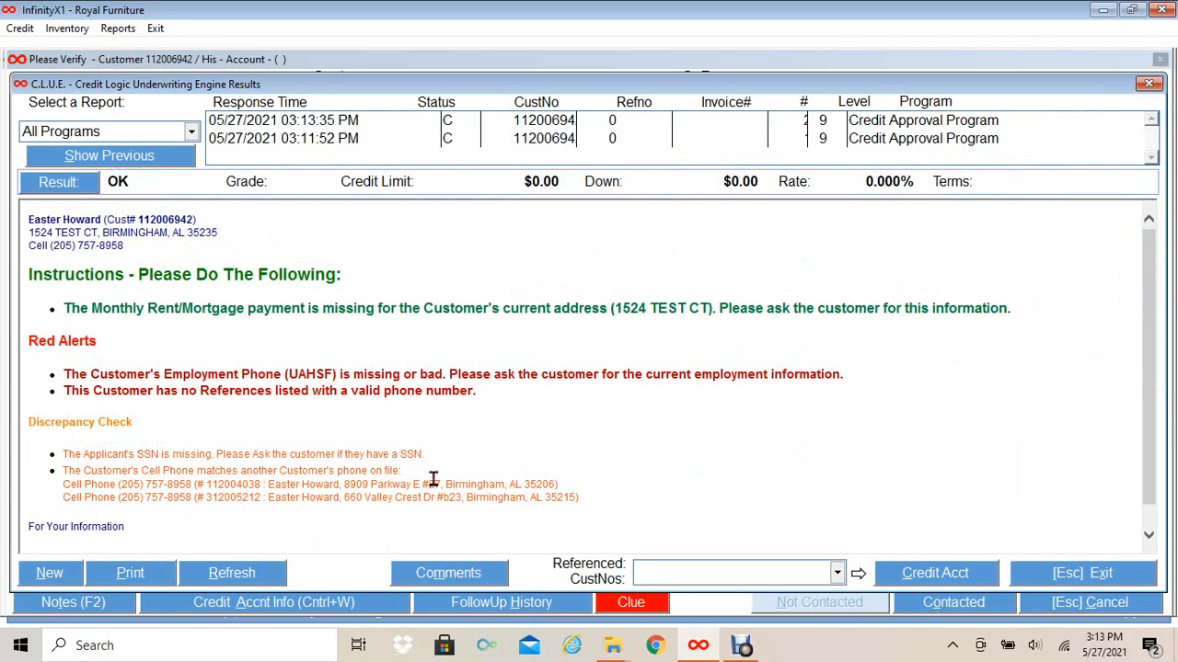
- Dismiss the new C.L.U.E. results, verify all three customer detail sets, and mark the customer contacted
{"action": "left_click", "coordinate": [1072, 575]}
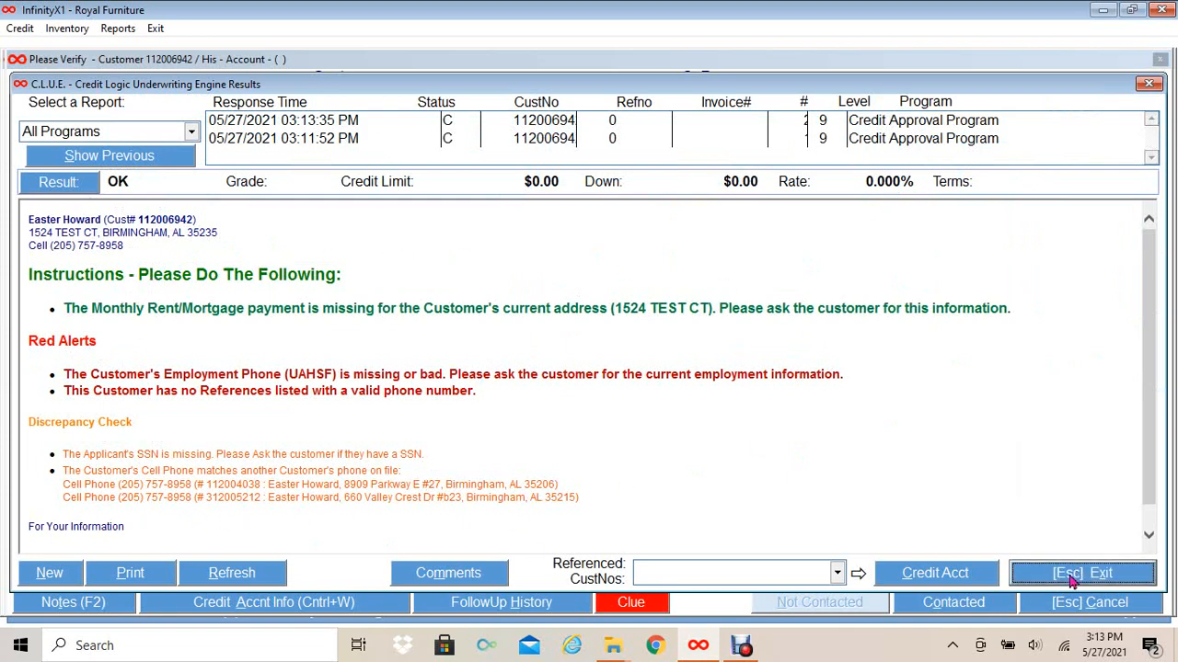
{"action": "left_click", "coordinate": [977, 172]}
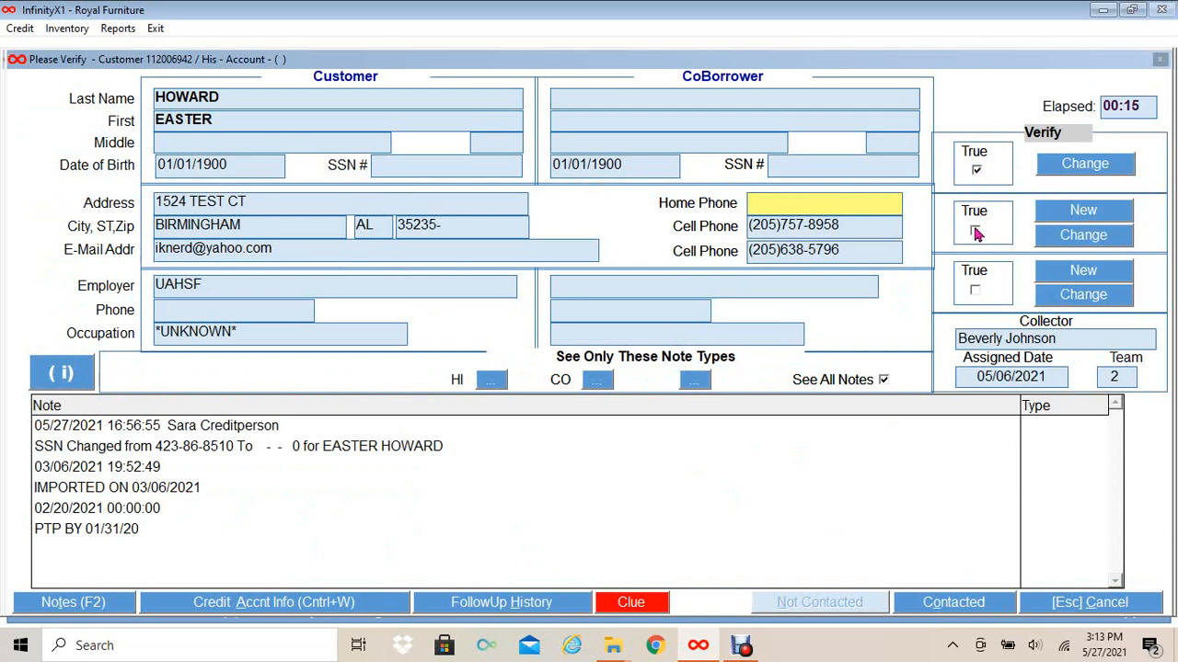
{"action": "left_click", "coordinate": [976, 231]}
{"action": "left_click", "coordinate": [975, 290]}
{"action": "left_click", "coordinate": [951, 605]}
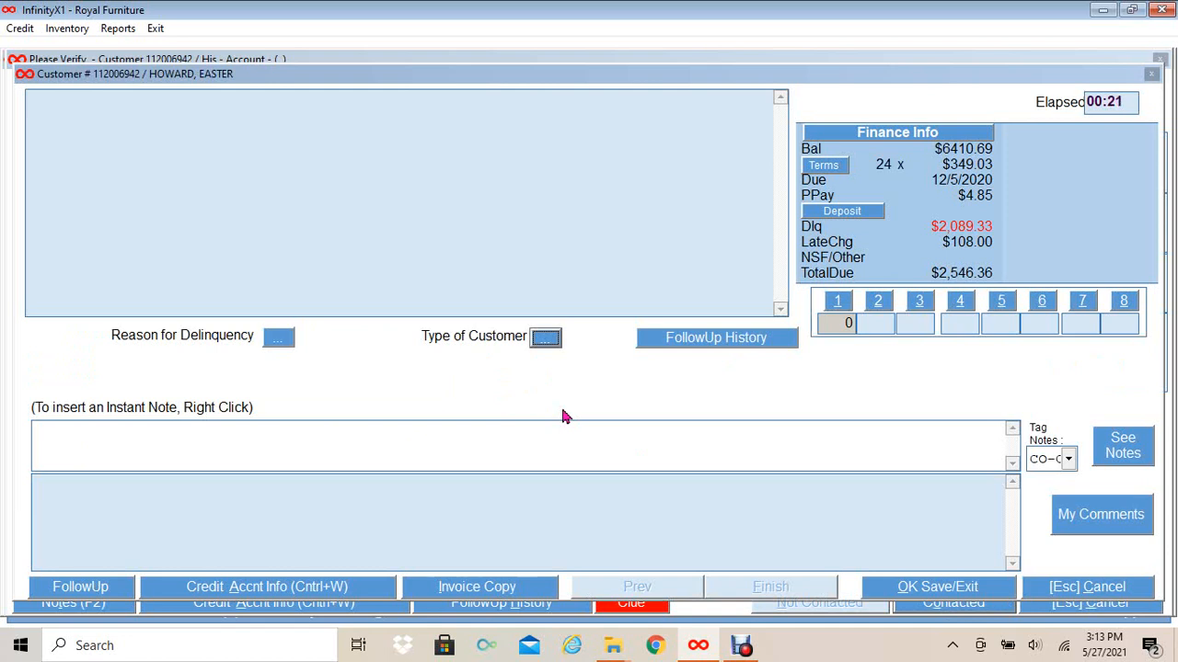
- Choose CNEX as the reason for delinquency and save the walk-in account
{"action": "left_click", "coordinate": [276, 339]}
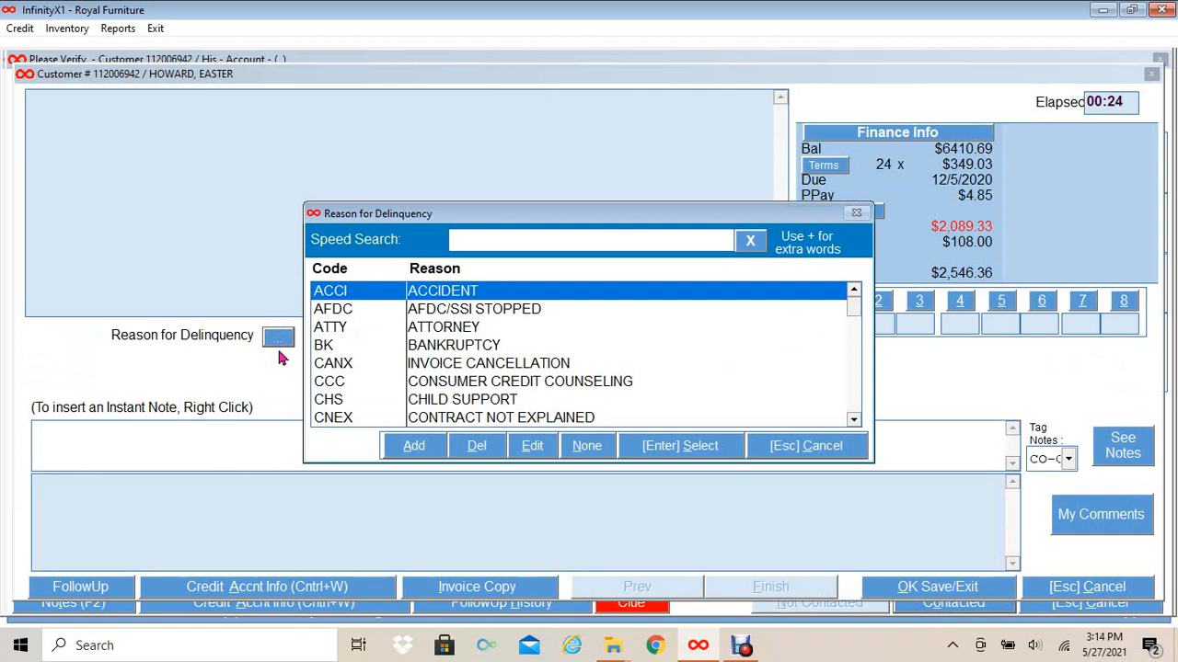
{"action": "left_click", "coordinate": [538, 423]}
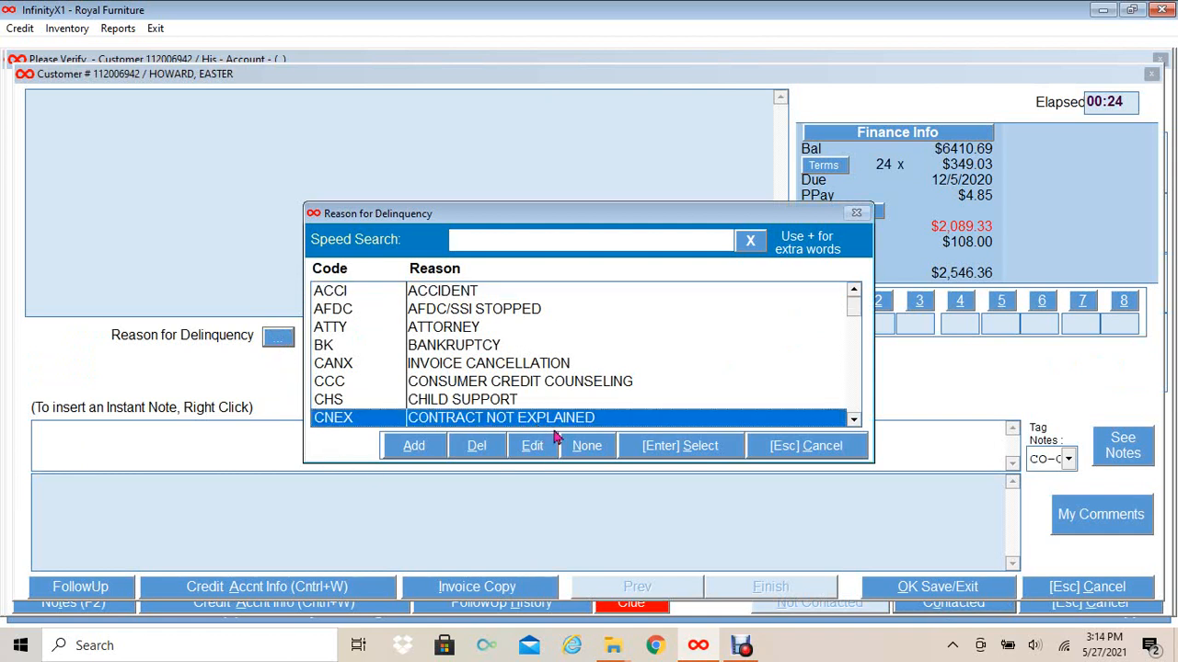
{"action": "left_click", "coordinate": [654, 447]}
{"action": "left_click", "coordinate": [919, 594]}
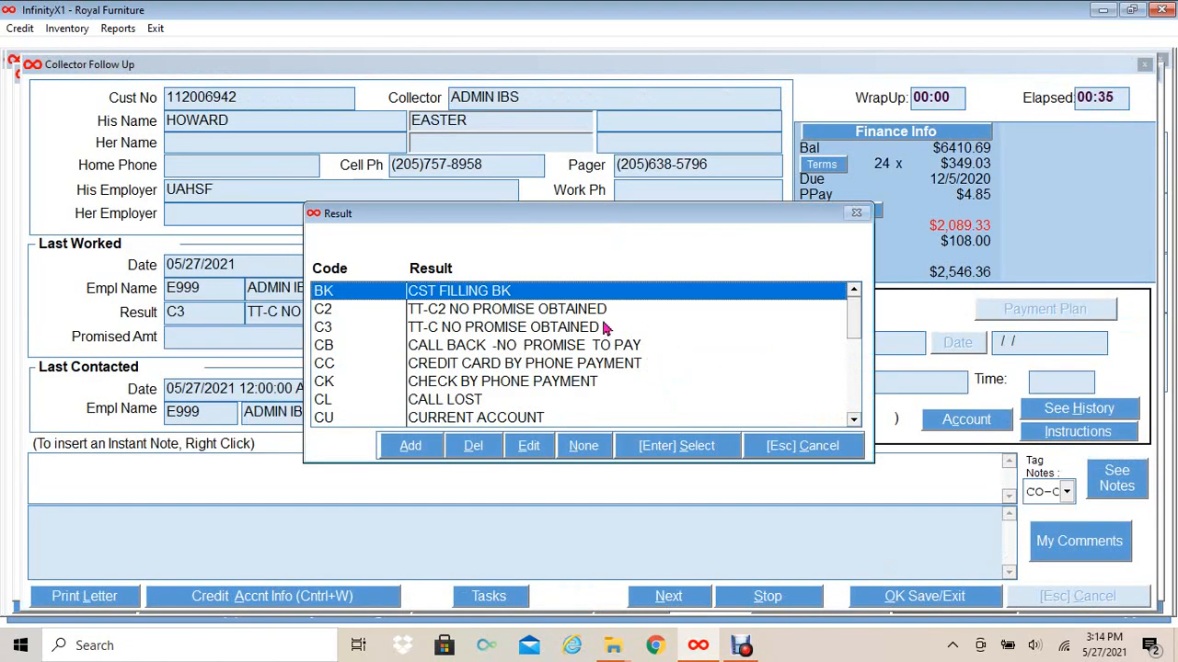
- Record the result as CC - Credit Card by Phone Payment and start a new credit card payment
{"action": "left_click", "coordinate": [460, 368]}
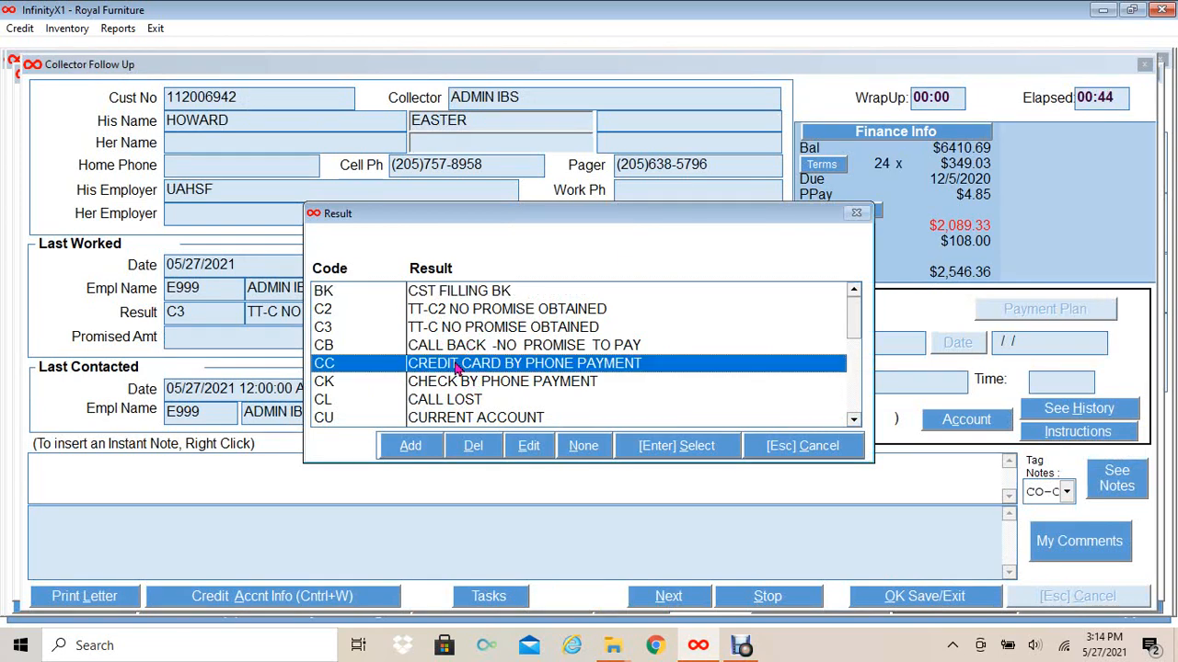
{"action": "left_click", "coordinate": [686, 450]}
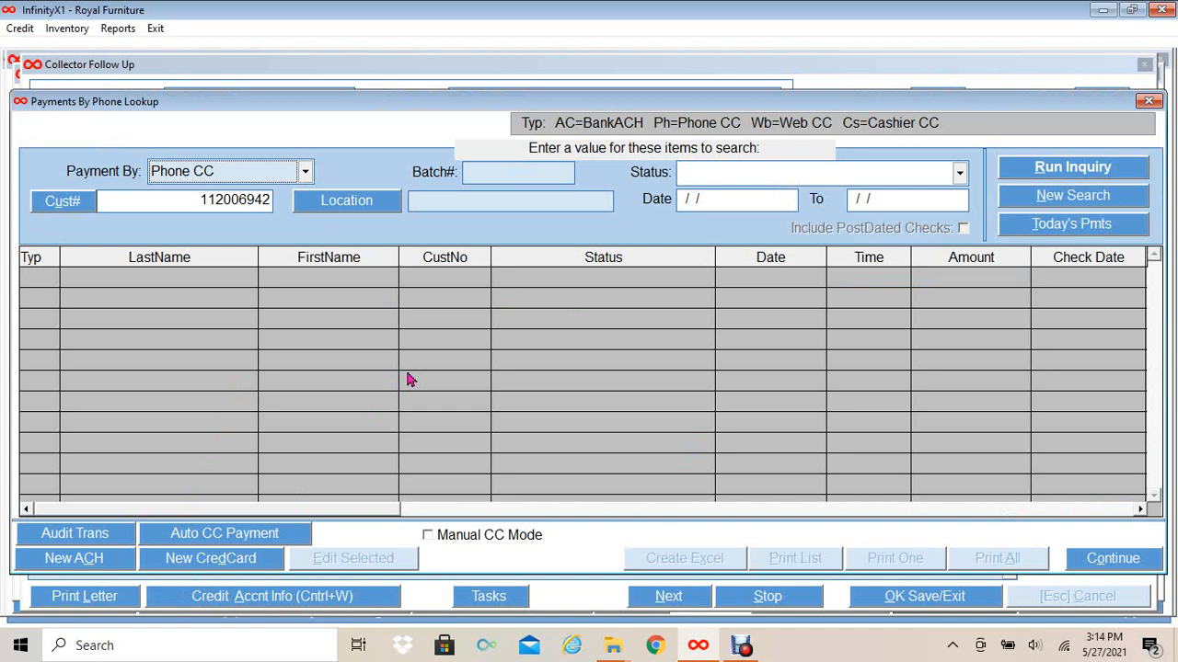
{"action": "left_click", "coordinate": [191, 556]}
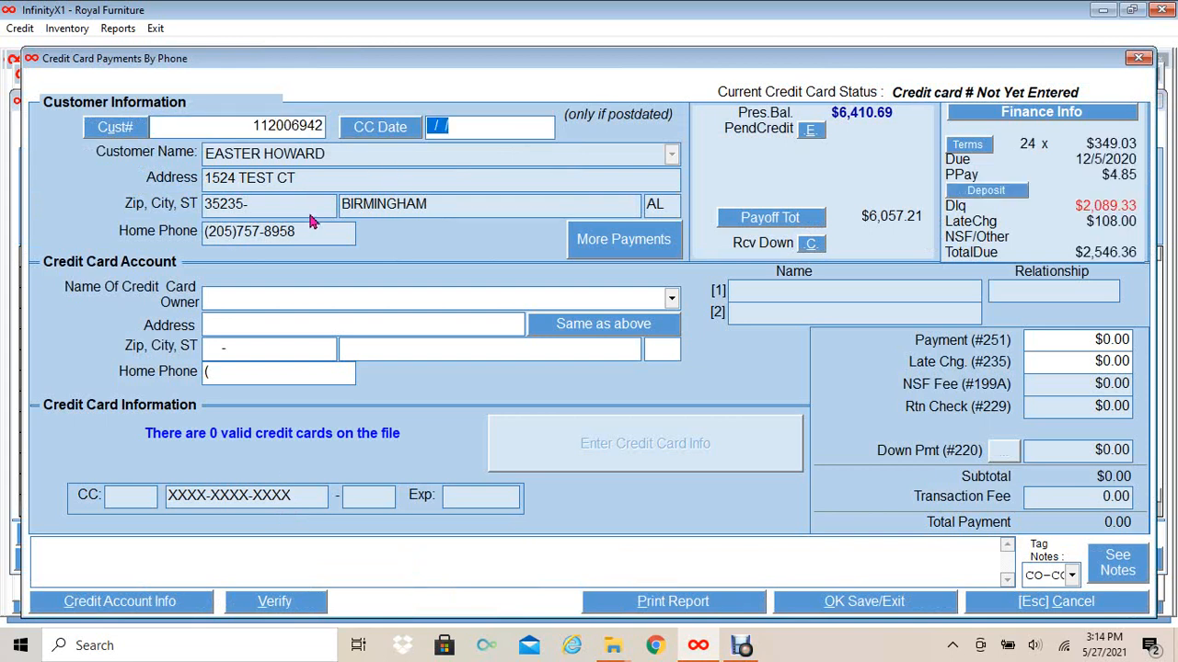
- Choose the customer as card owner, copy their address with Same as above, and enter 50.00 as the payment
{"action": "left_click", "coordinate": [676, 298]}
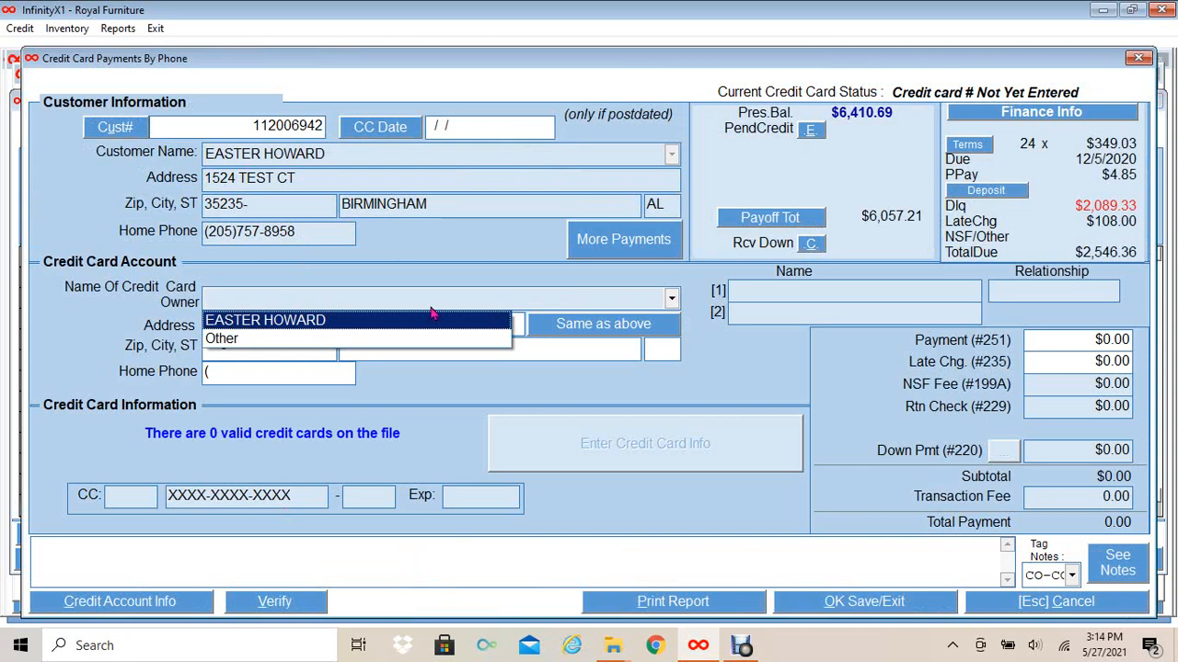
{"action": "left_click", "coordinate": [365, 322]}
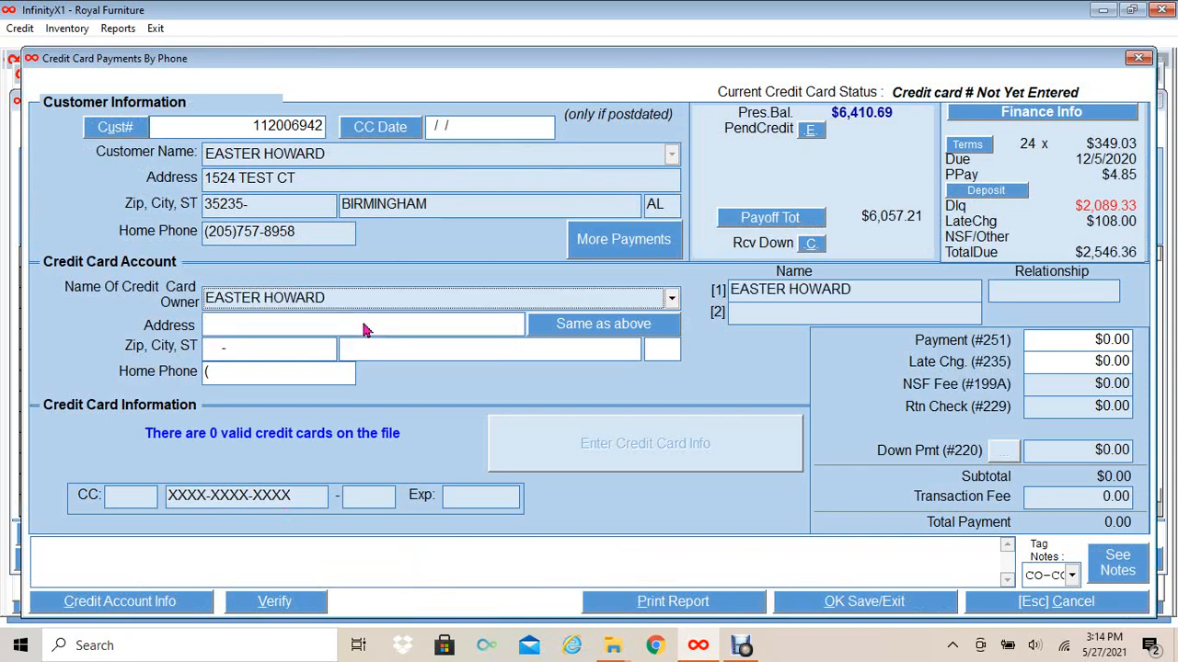
{"action": "left_click", "coordinate": [570, 326]}
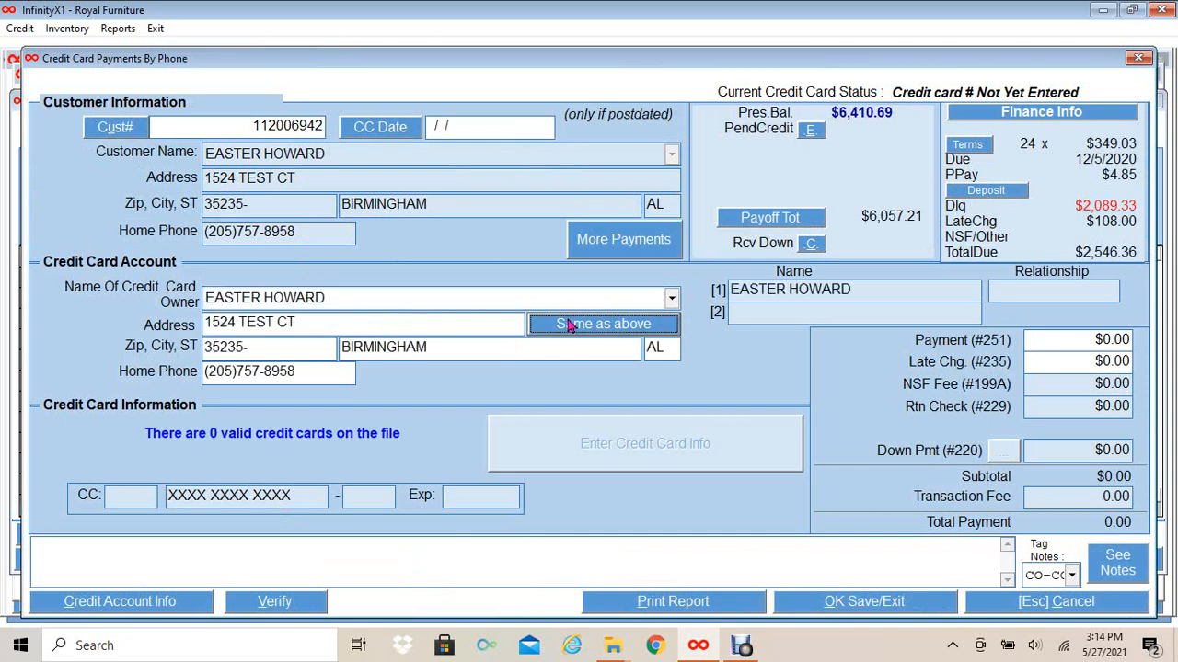
{"action": "left_click", "coordinate": [1045, 341]}
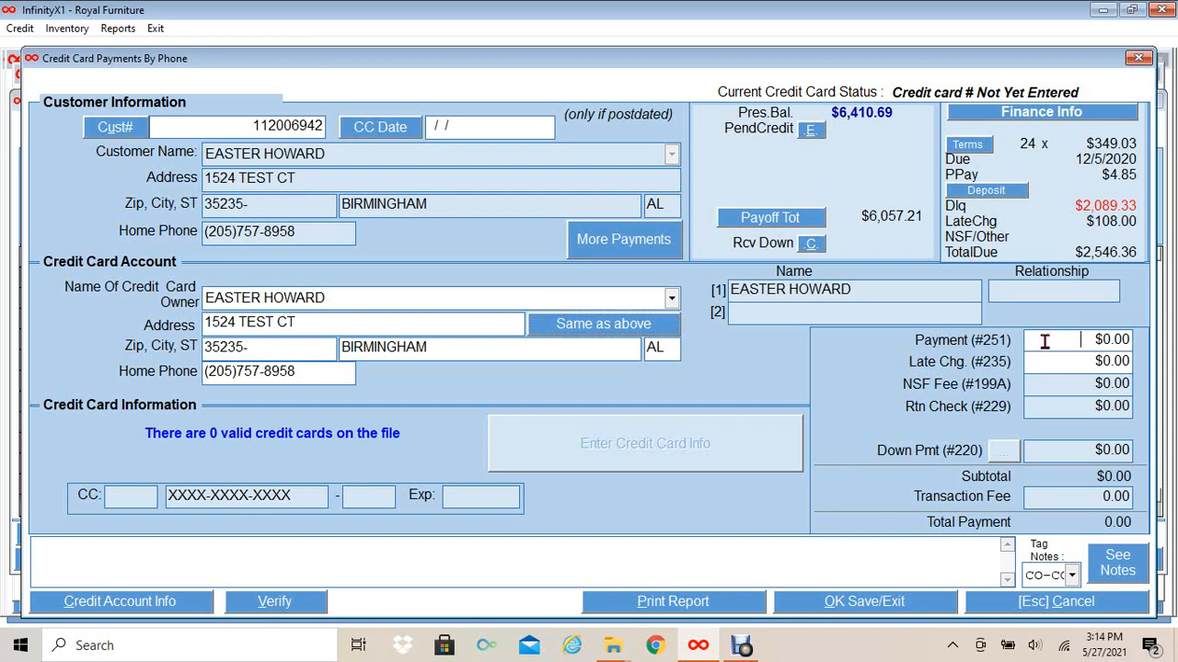
{"action": "type", "text": "50"}
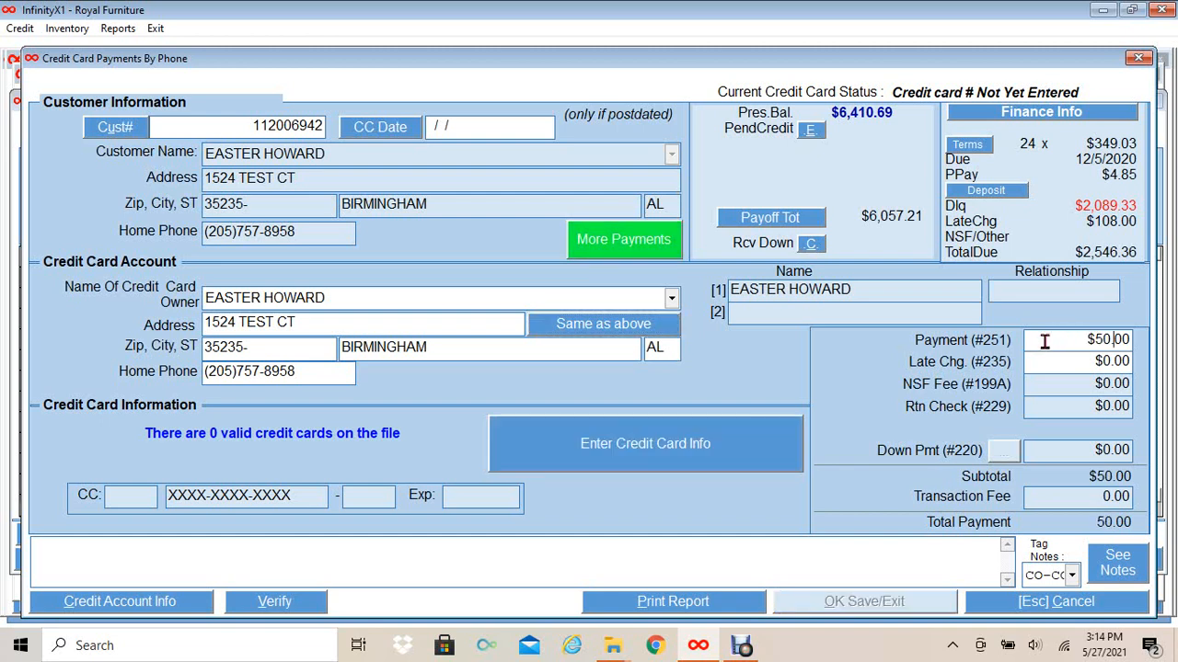
{"action": "key", "text": "Tab"}
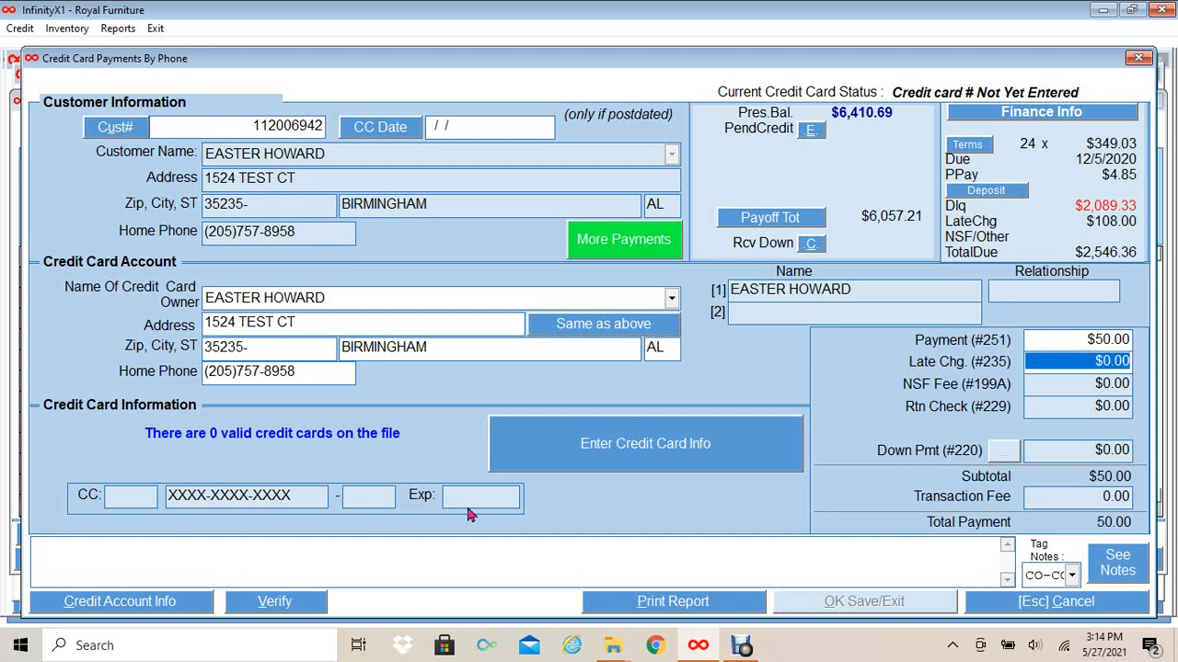
- Enter the card number and expiration date, billing zip and CVV, then process the $50.00 charge
{"action": "left_click", "coordinate": [600, 457]}
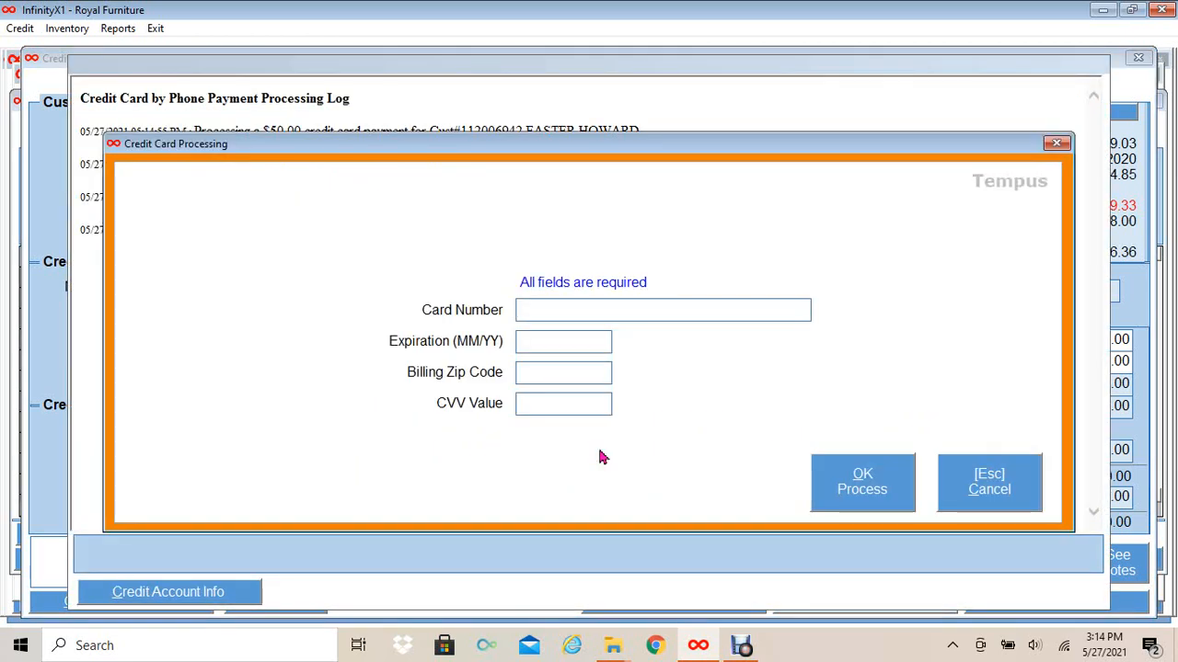
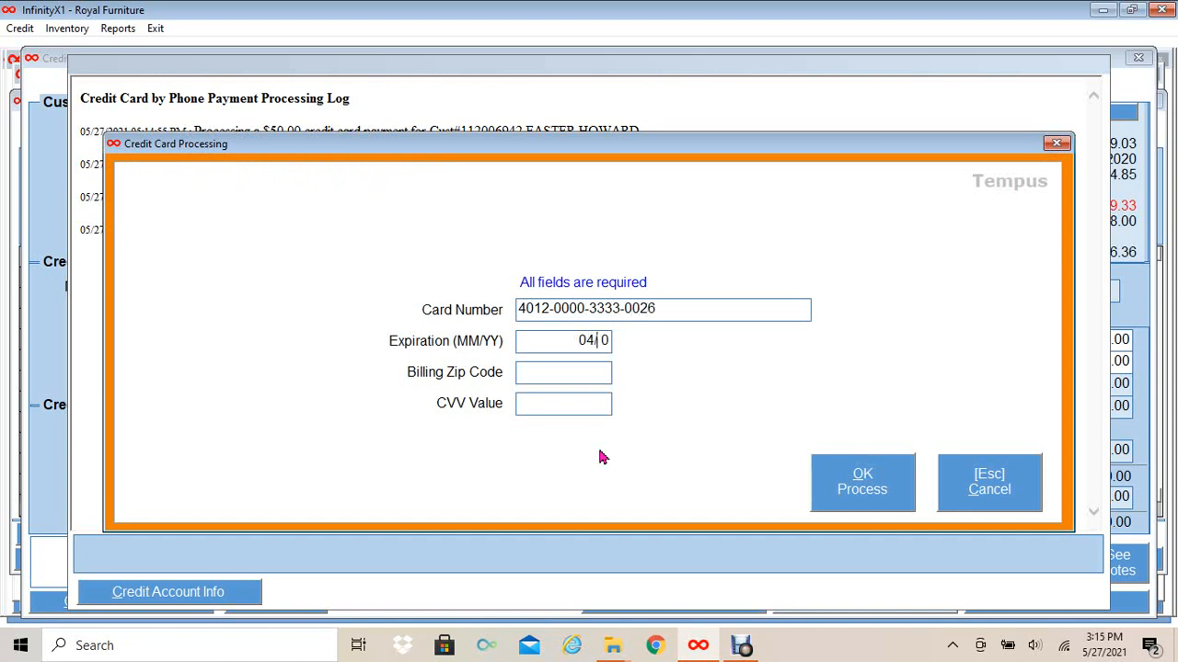
{"action": "key", "text": "Tab"}
{"action": "key", "text": "Tab"}
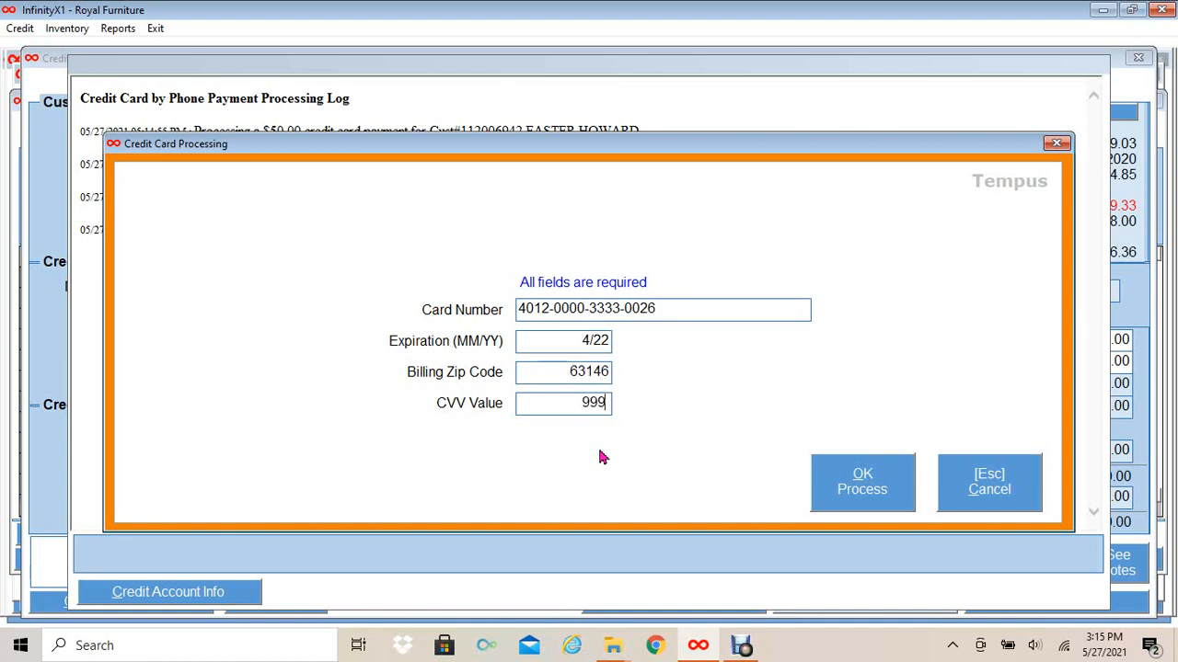
{"action": "left_click", "coordinate": [856, 490]}
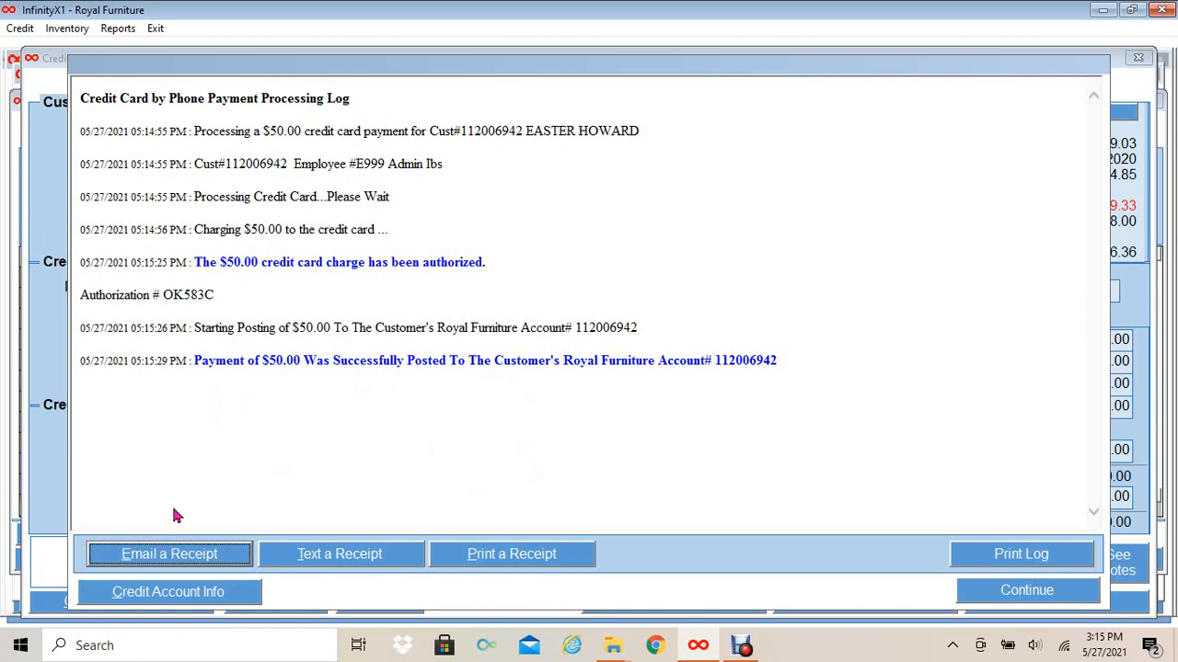
- Preview the $50.00 card receipt on screen, close the preview, and send it to the printer
{"action": "left_click", "coordinate": [492, 555]}
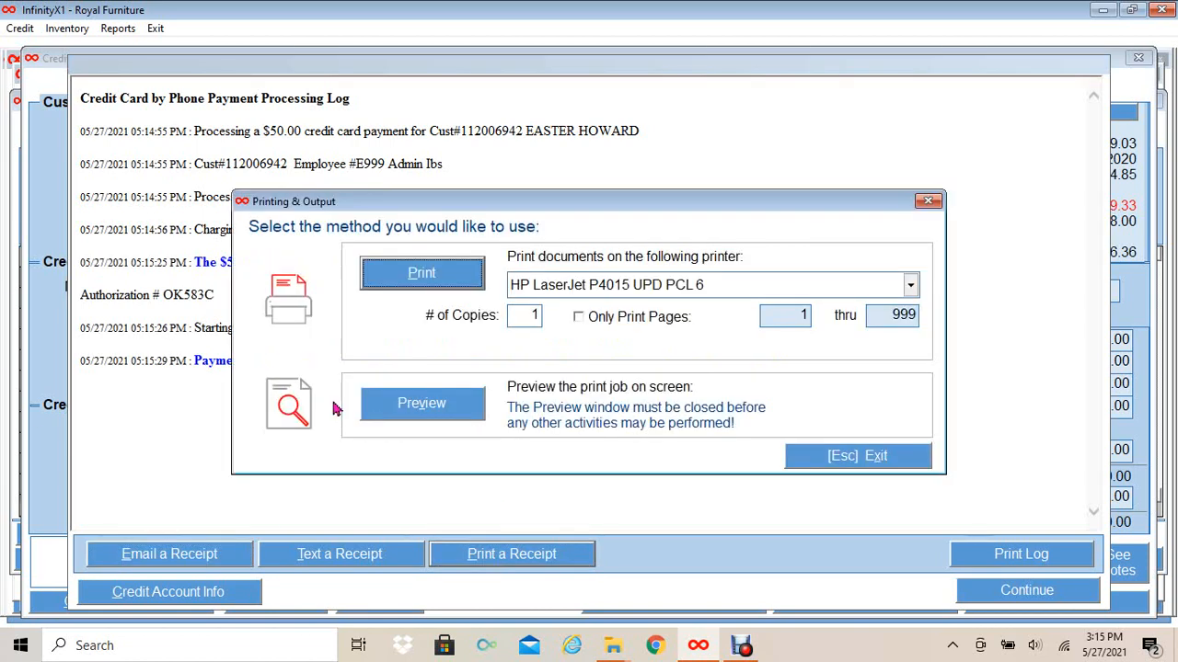
{"action": "left_click", "coordinate": [432, 404]}
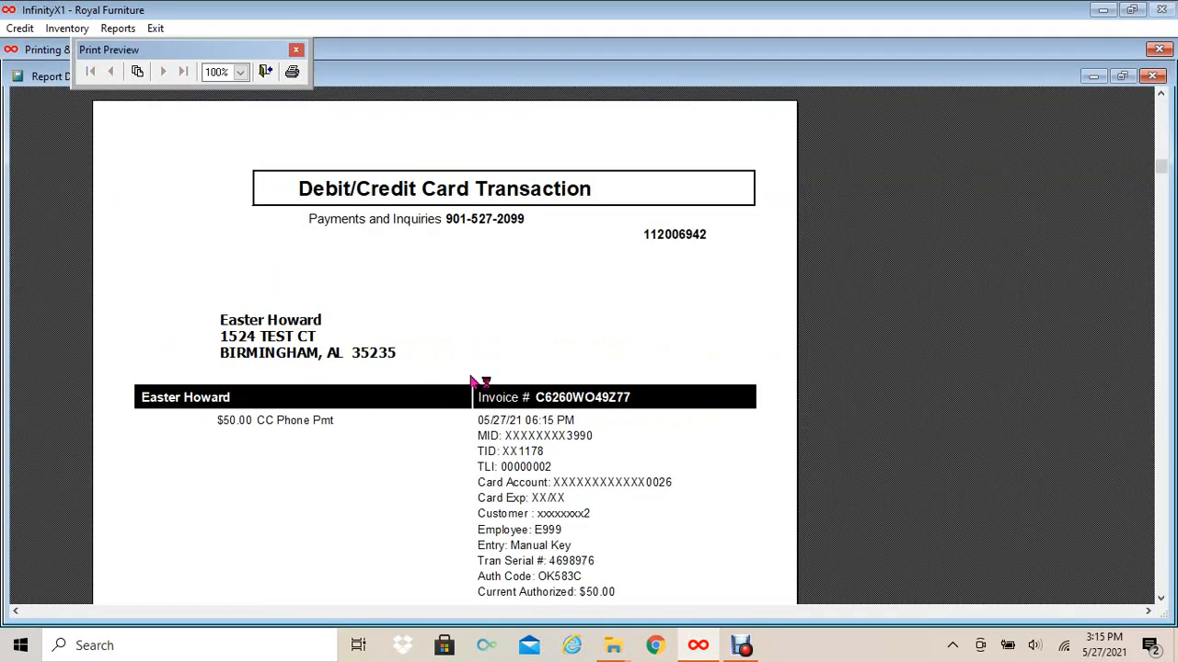
{"action": "scroll", "coordinate": [471, 381], "scroll_direction": "down", "scroll_amount": 1}
{"action": "scroll", "coordinate": [471, 381], "scroll_direction": "down", "scroll_amount": 4}
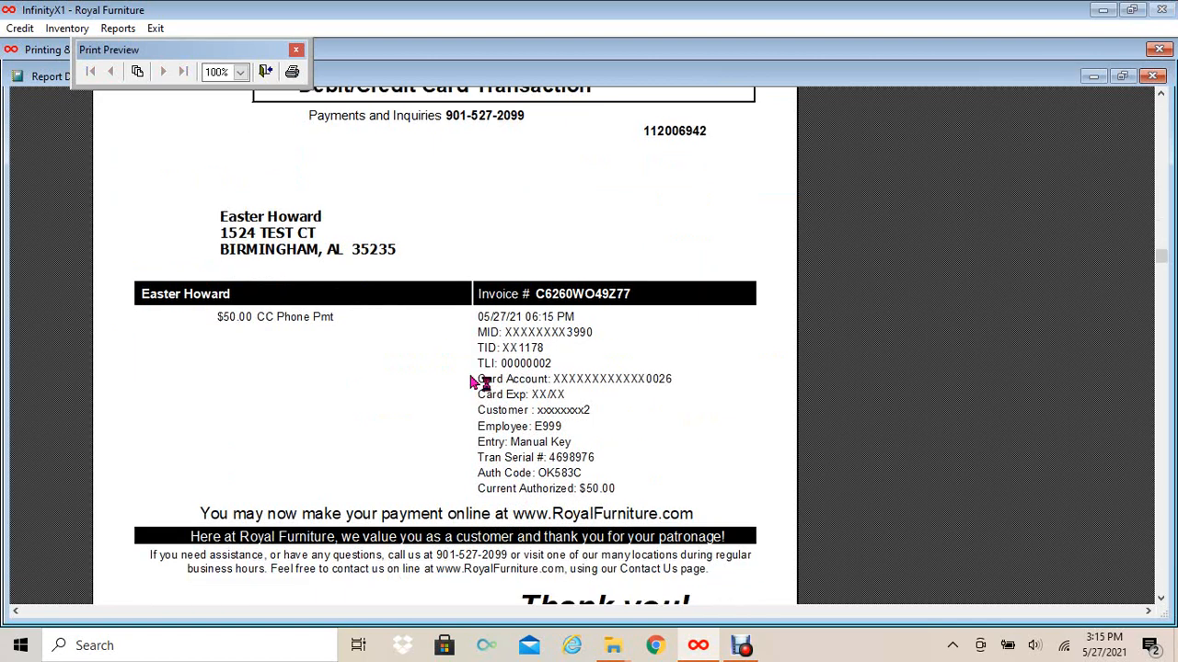
{"action": "scroll", "coordinate": [471, 381], "scroll_direction": "up", "scroll_amount": 5}
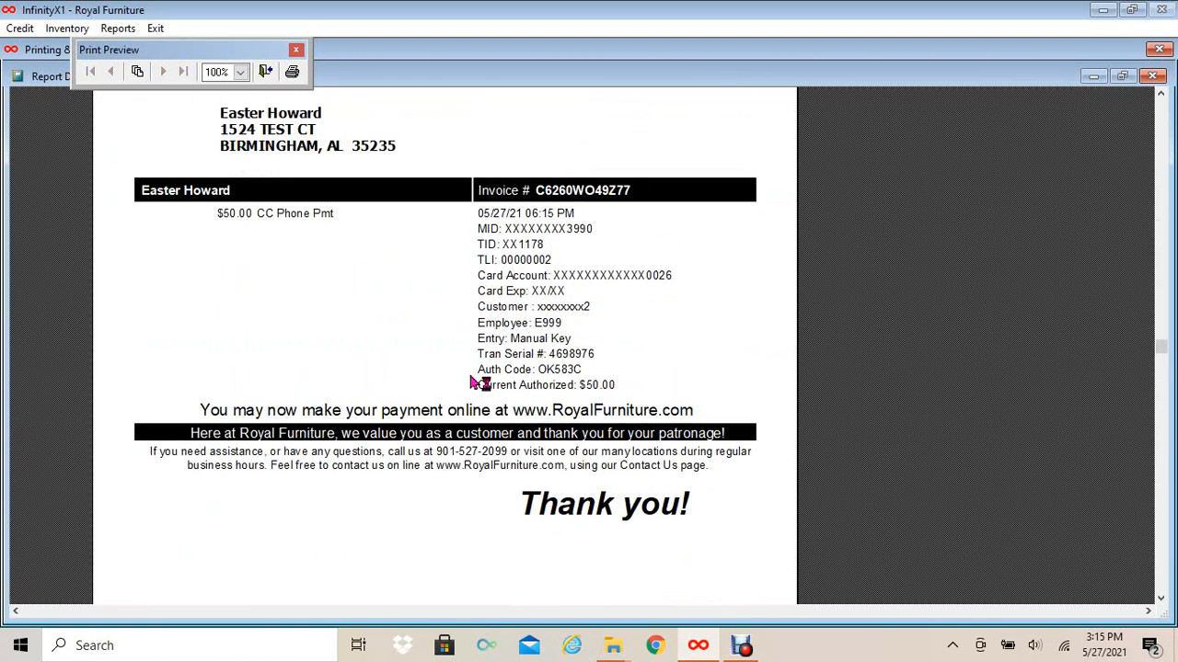
{"action": "left_click", "coordinate": [1152, 77]}
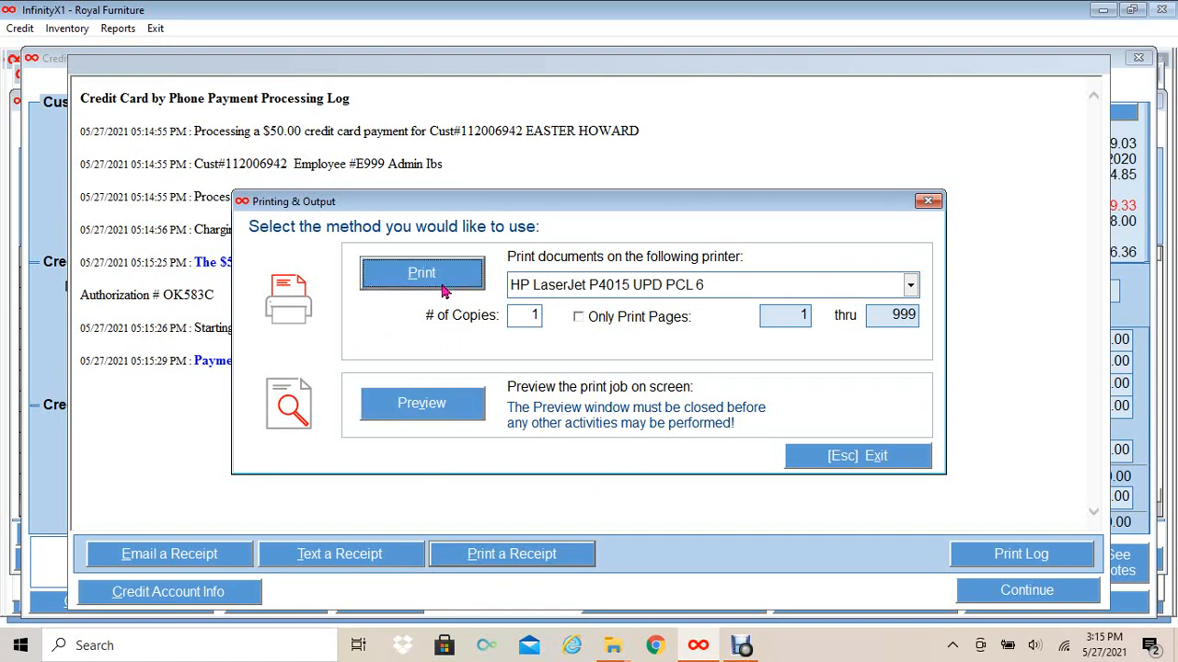
{"action": "left_click", "coordinate": [443, 291]}
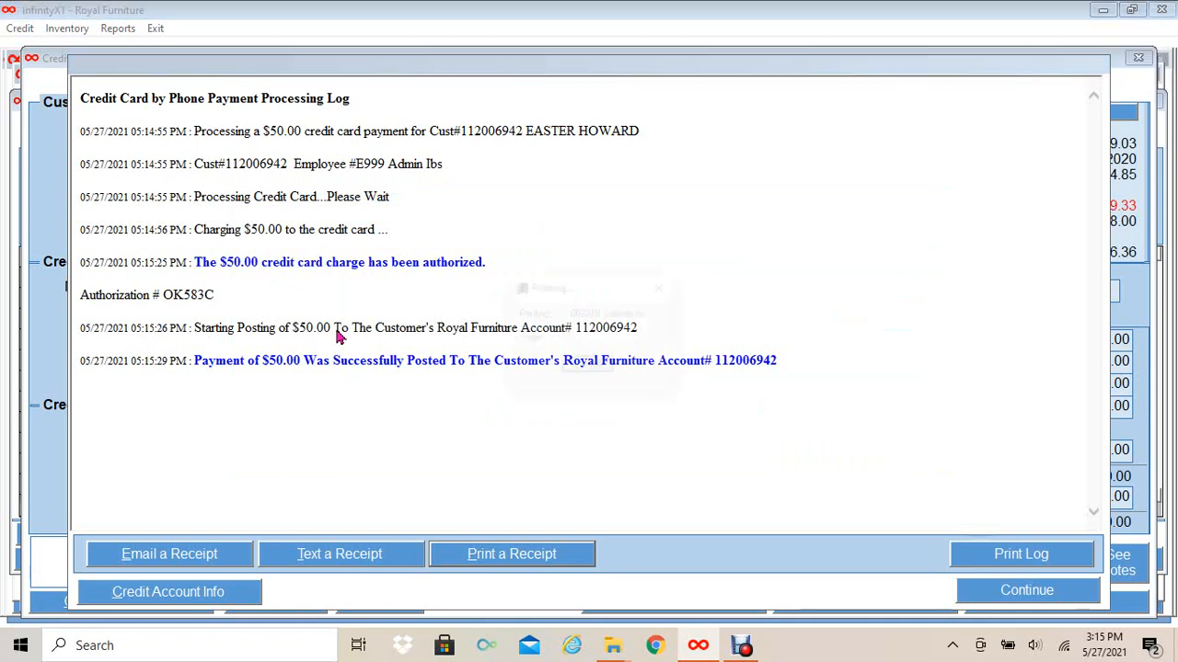
- Close the processing log, save the card payment, and exit Payments By Phone Lookup to the follow-up
{"action": "left_click", "coordinate": [1012, 599]}
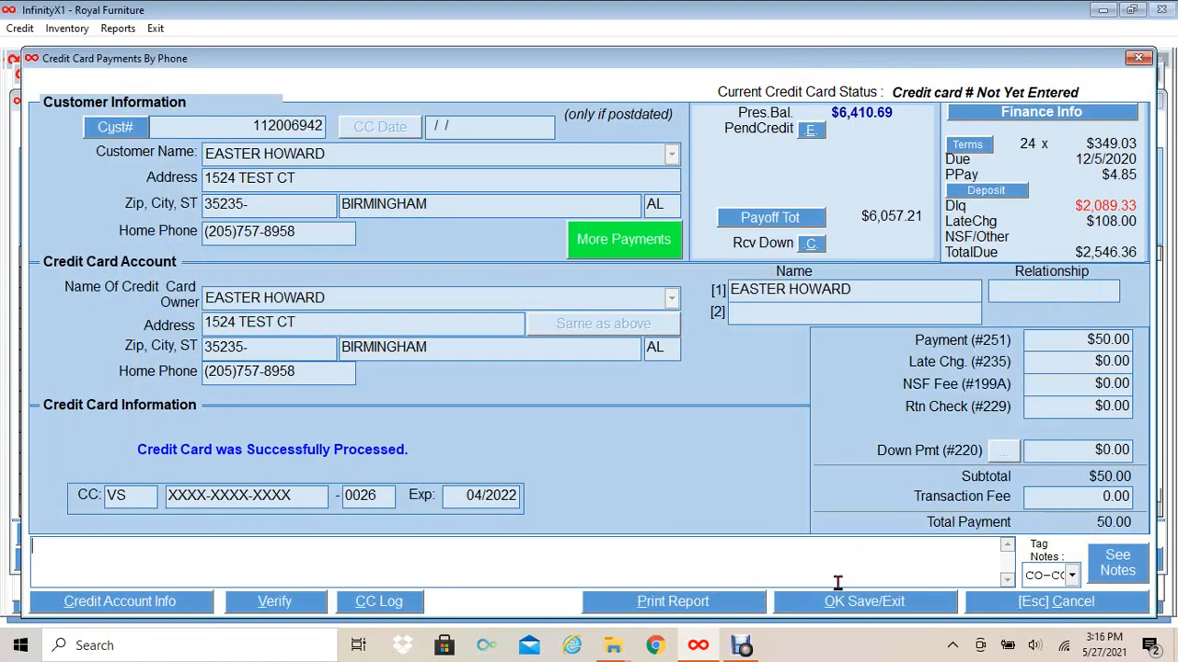
{"action": "left_click", "coordinate": [869, 603]}
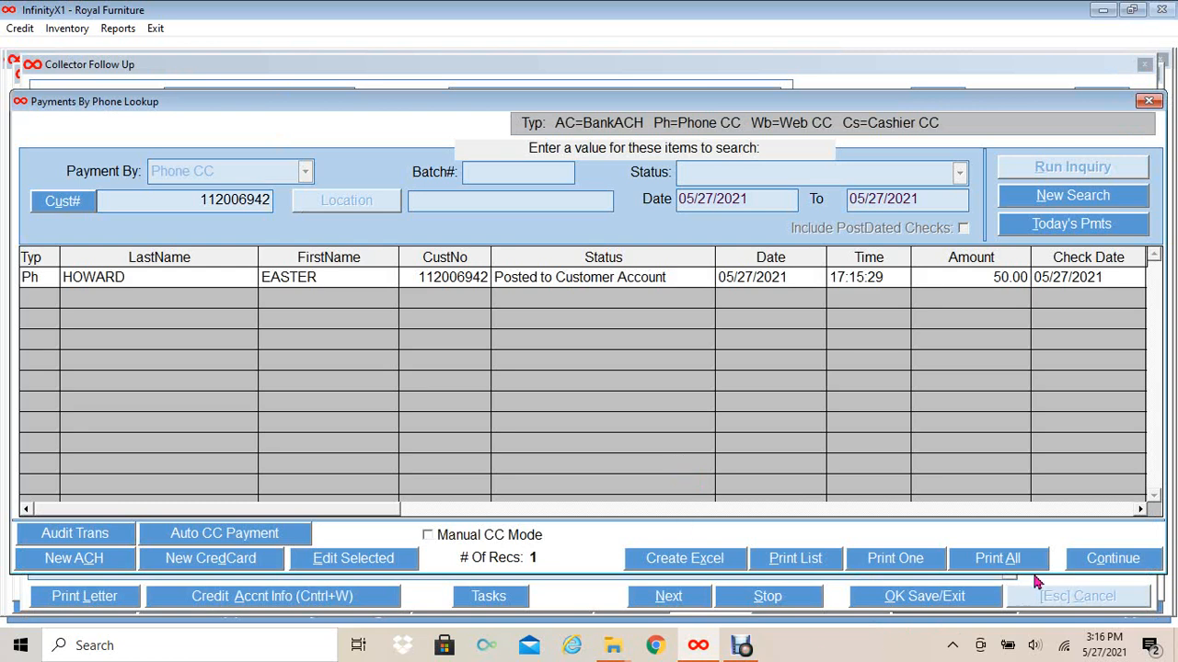
{"action": "left_click", "coordinate": [1092, 559]}
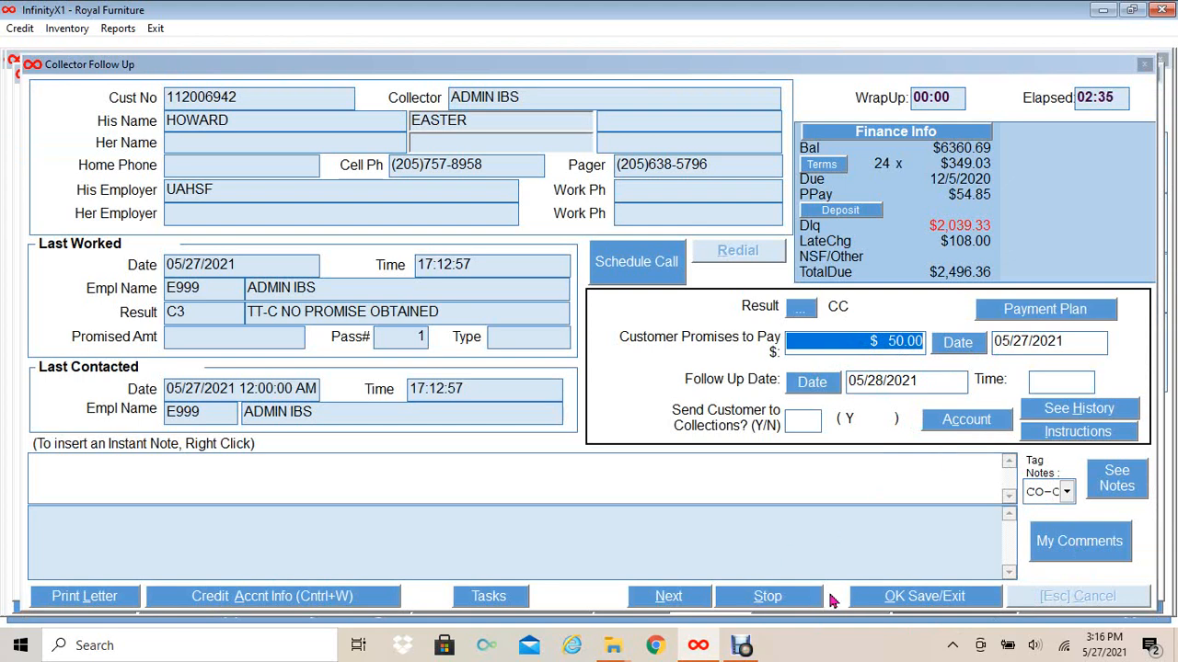
- Stop the follow-up and save the note 'cust will come in 2 weeks' explaining the $2,446.36 balance
{"action": "left_click", "coordinate": [790, 600]}
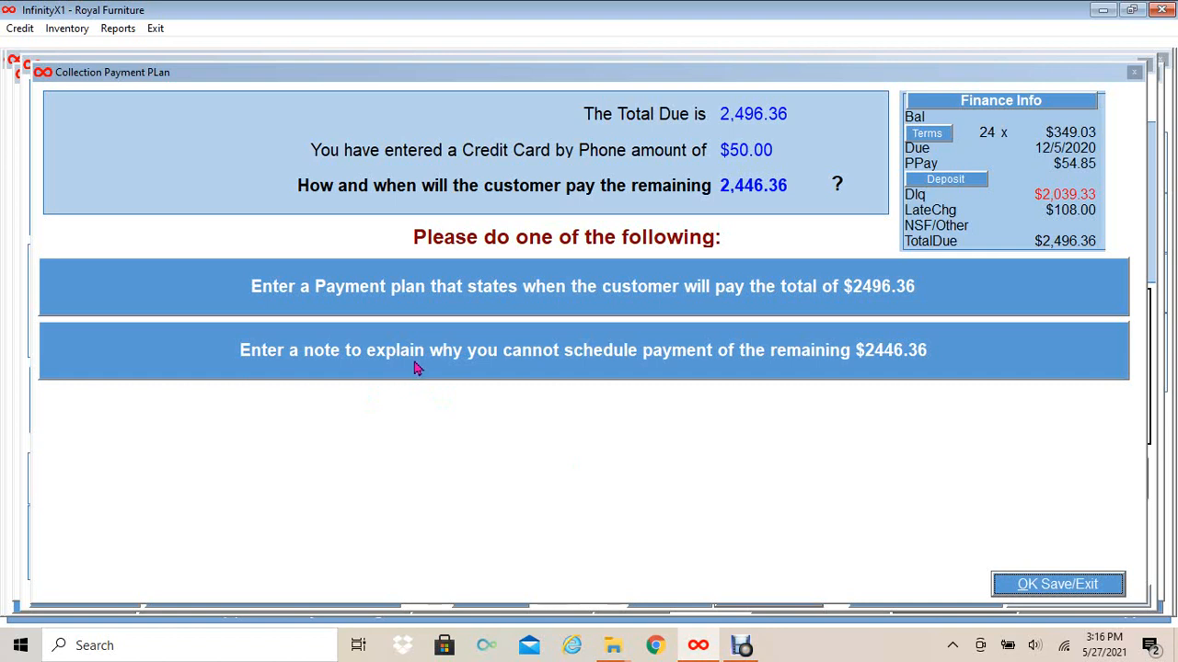
{"action": "left_click", "coordinate": [416, 368]}
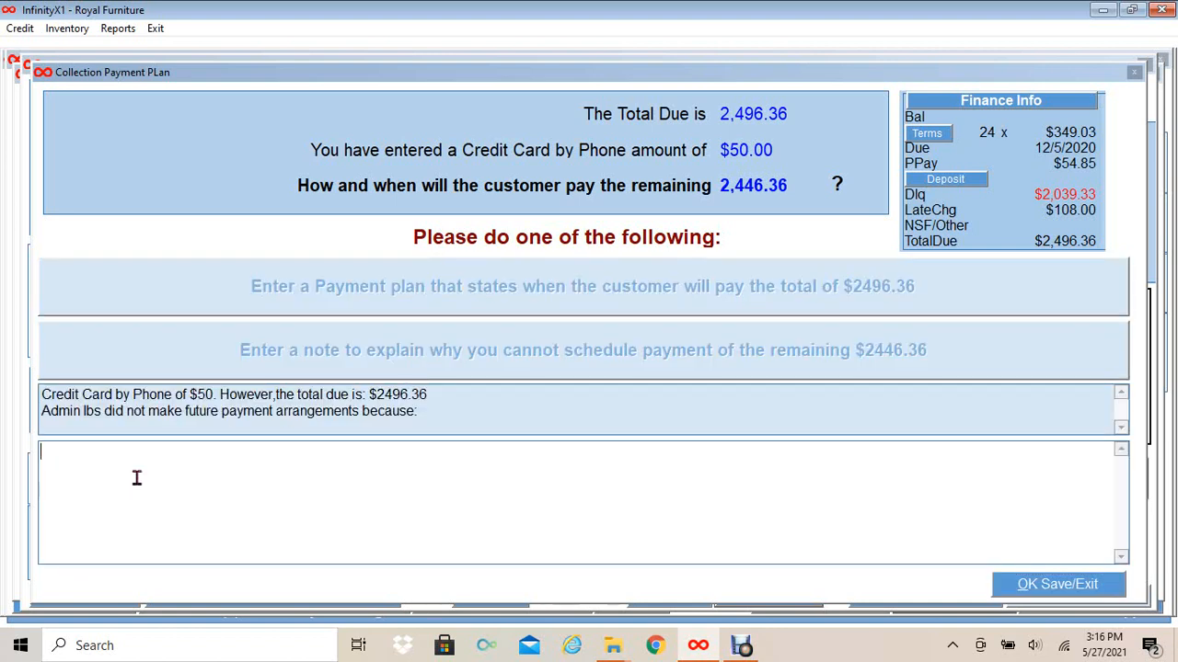
{"action": "type", "text": "cust will come in 2 weeks"}
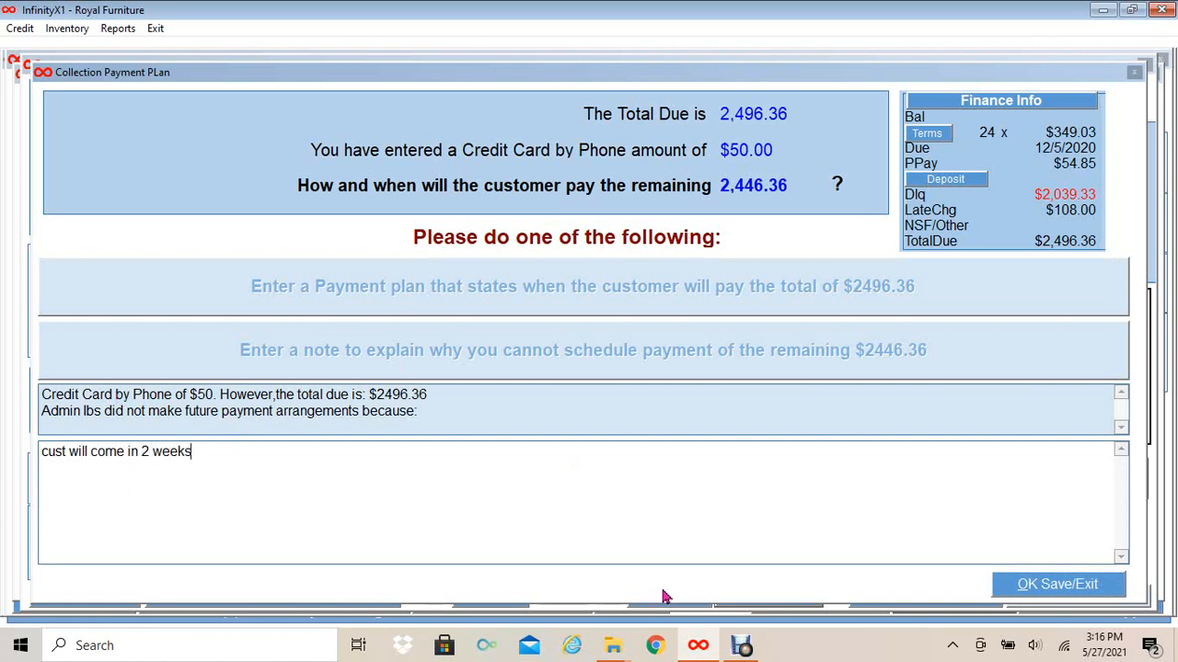
{"action": "left_click", "coordinate": [1018, 590]}
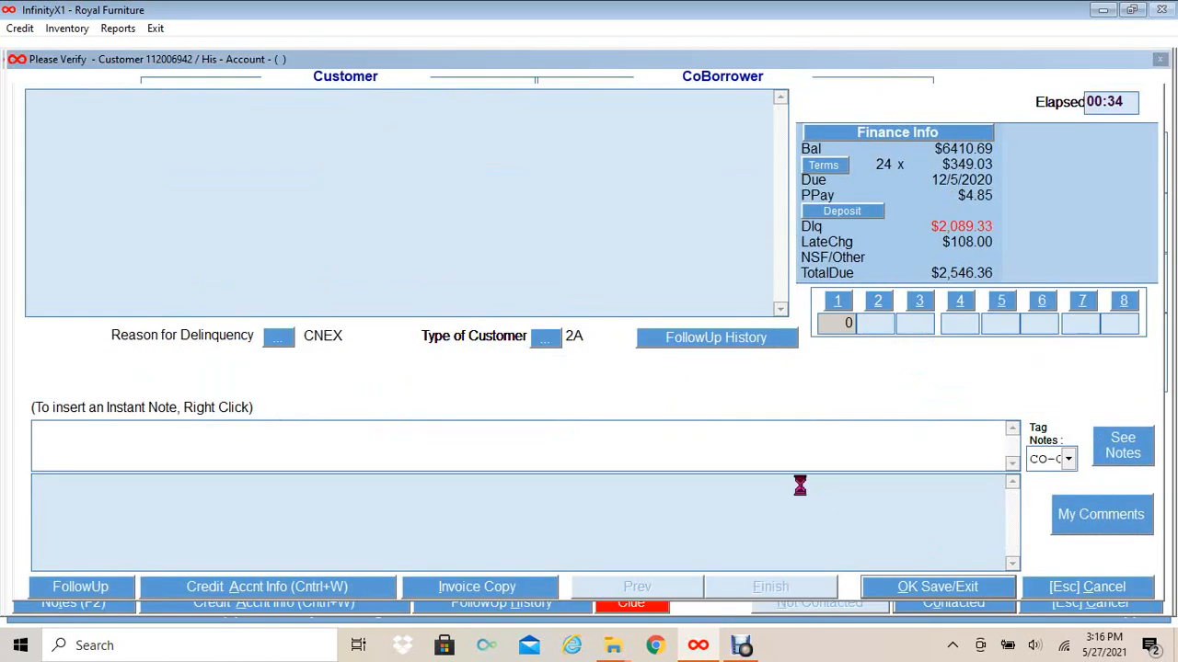